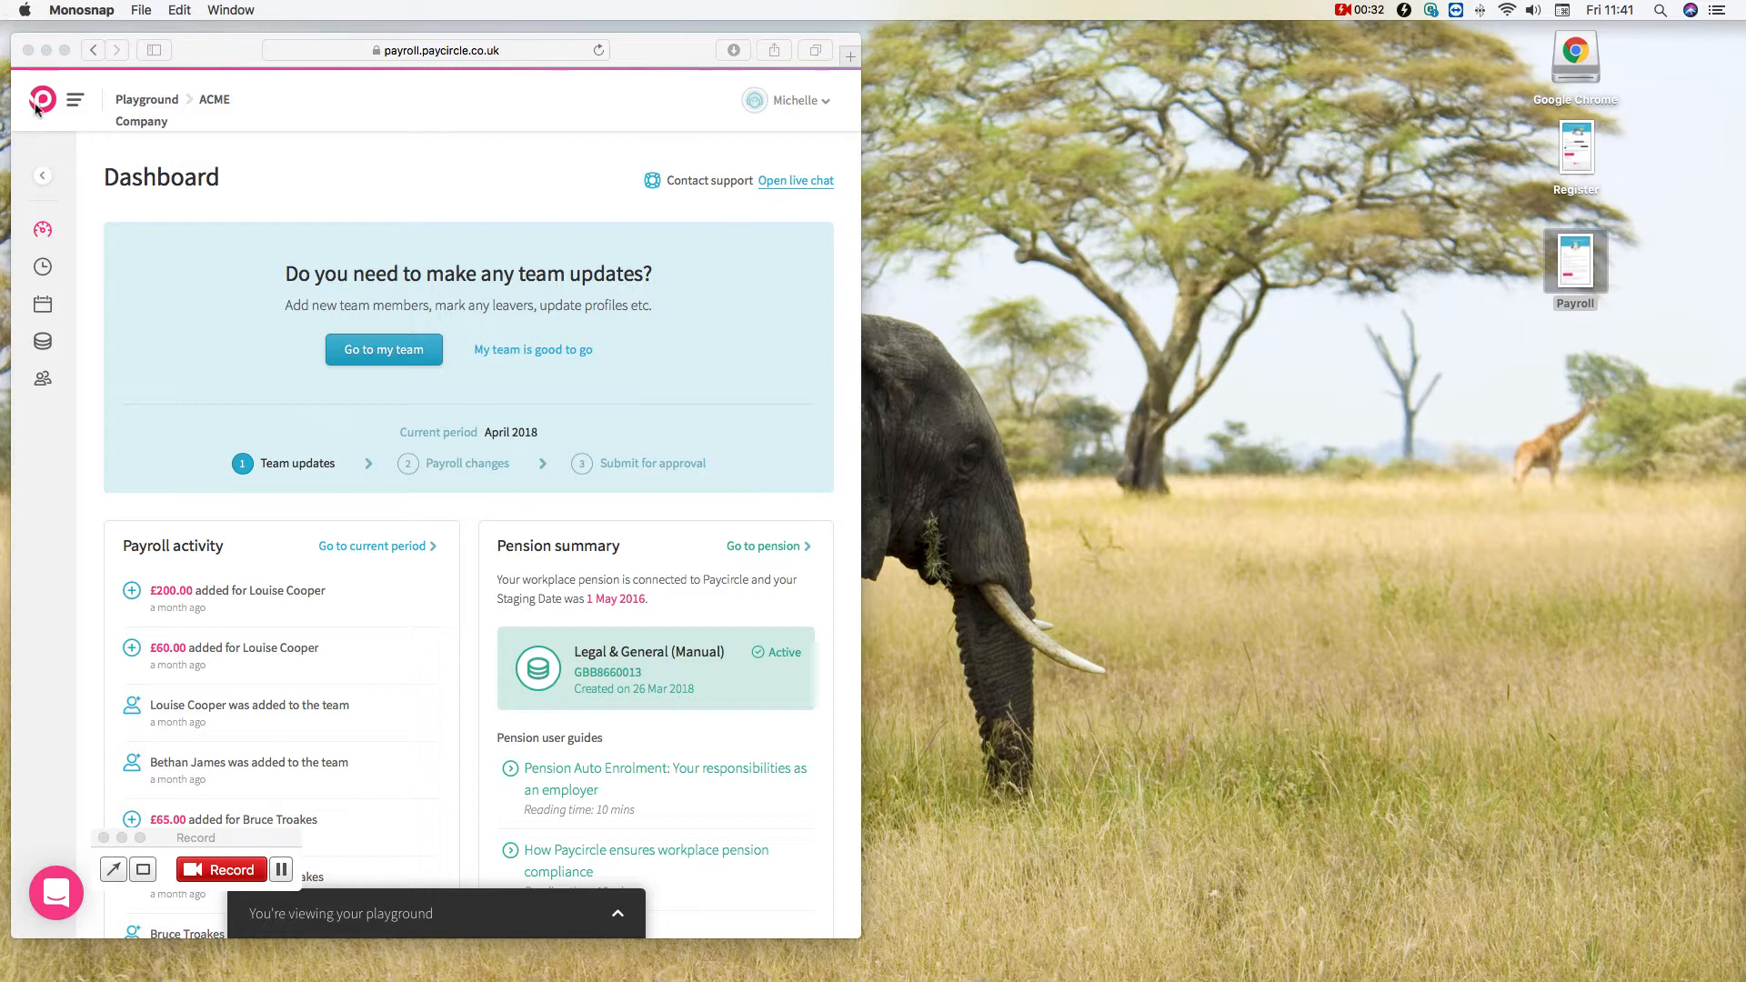
Step: Open the information details of the second team member from the team list
left_click(65, 50)
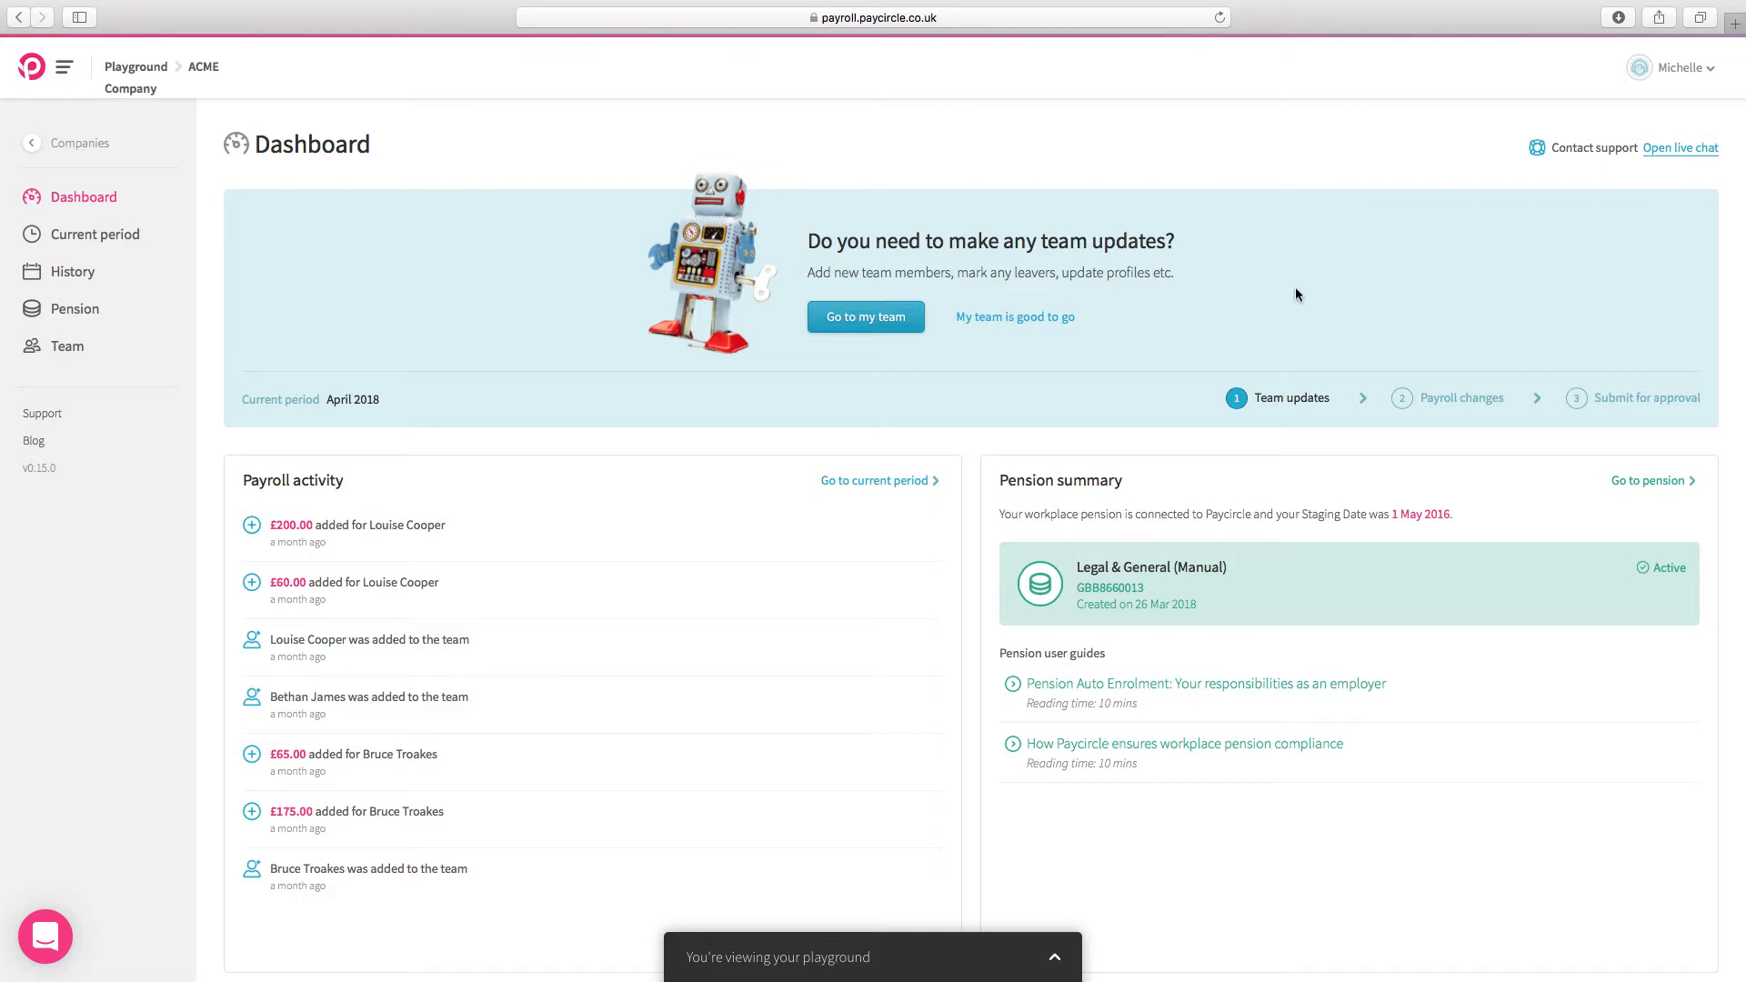
left_click(825, 318)
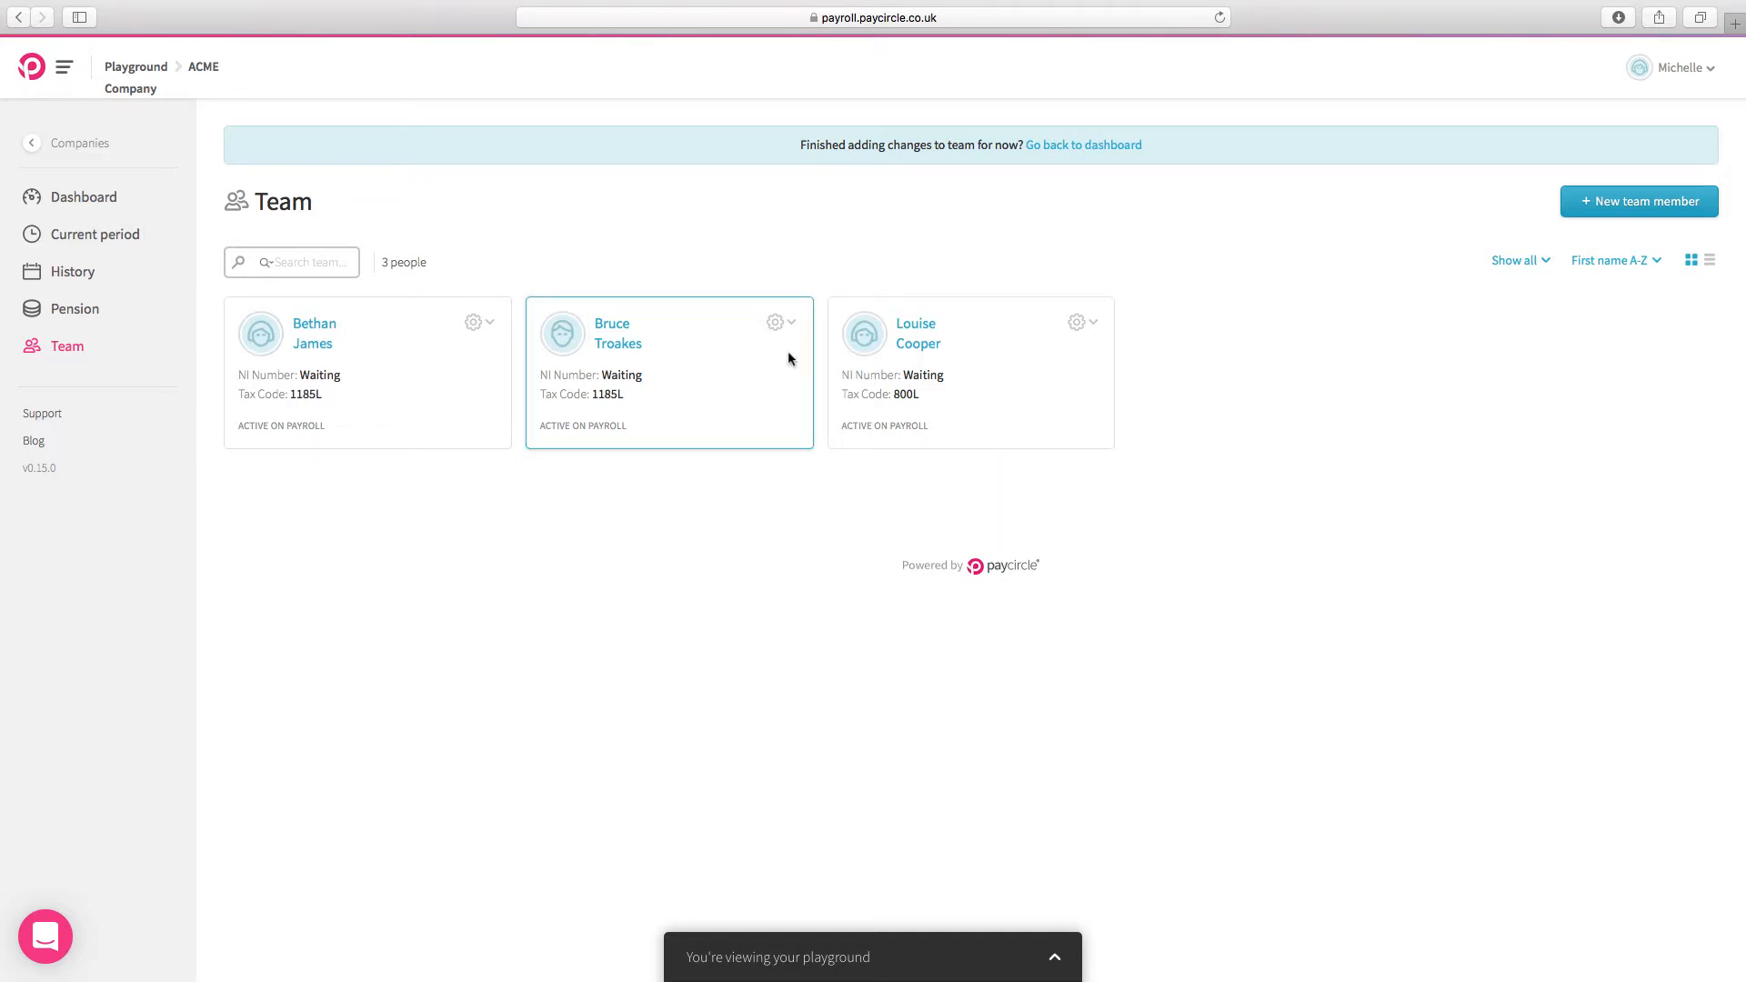
left_click(612, 334)
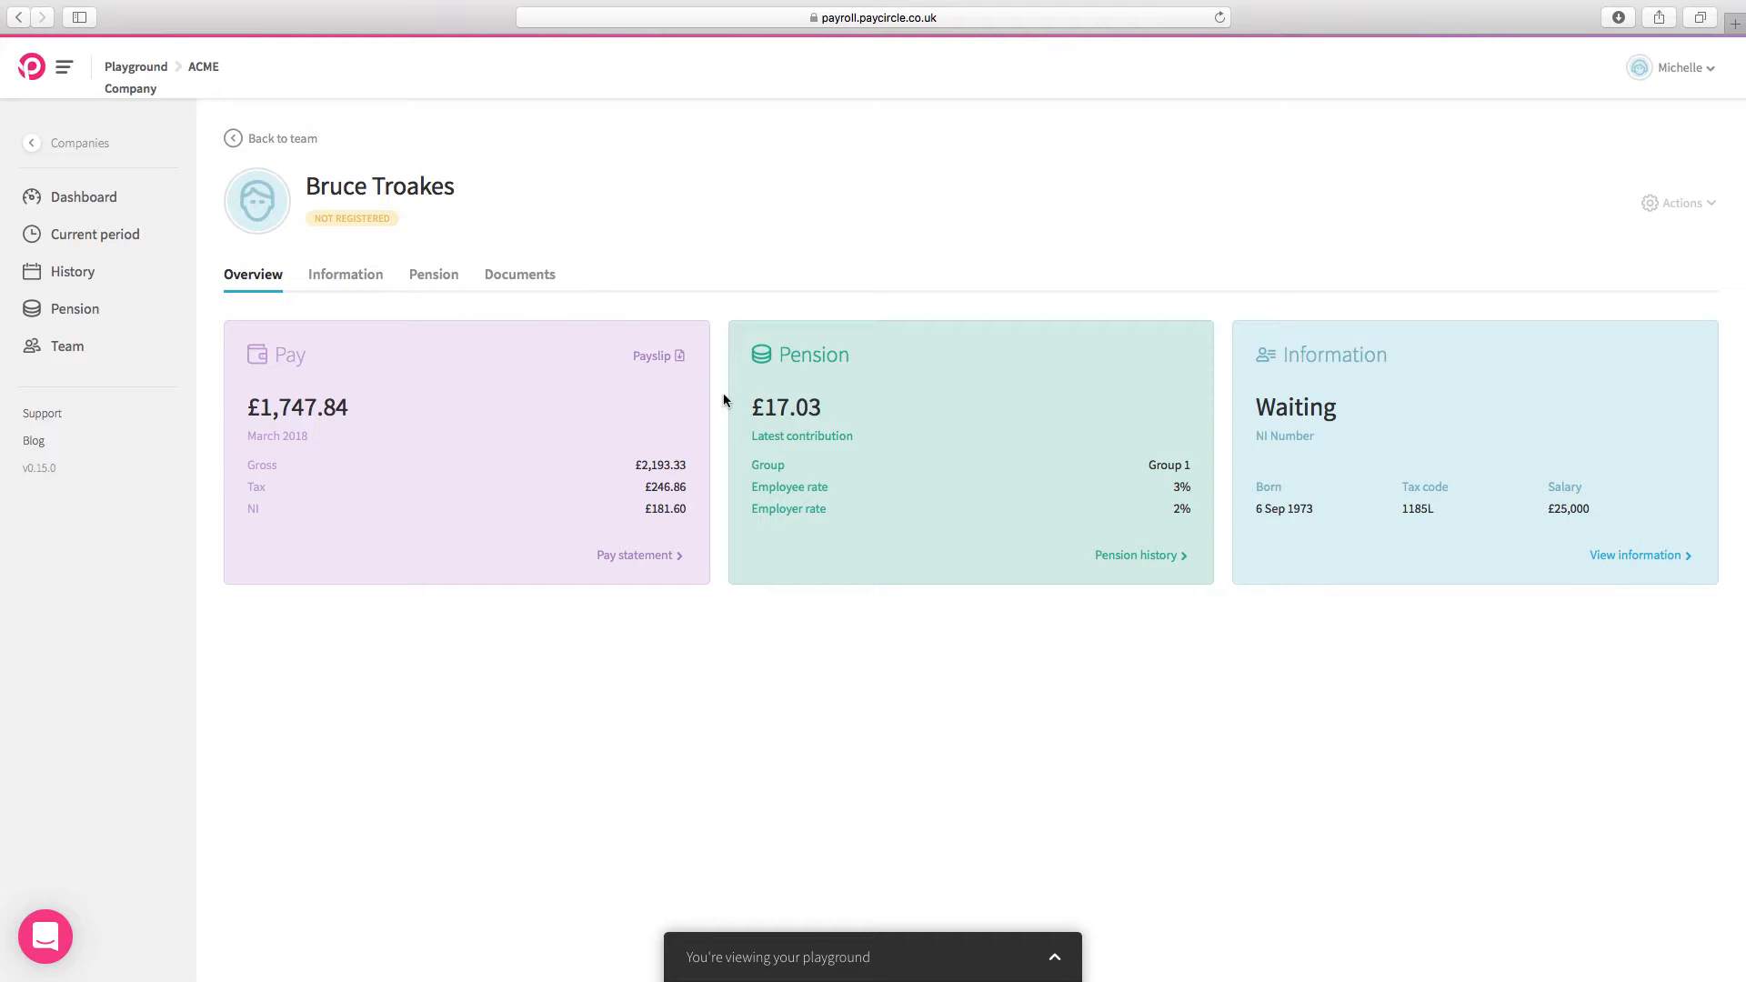
left_click(332, 283)
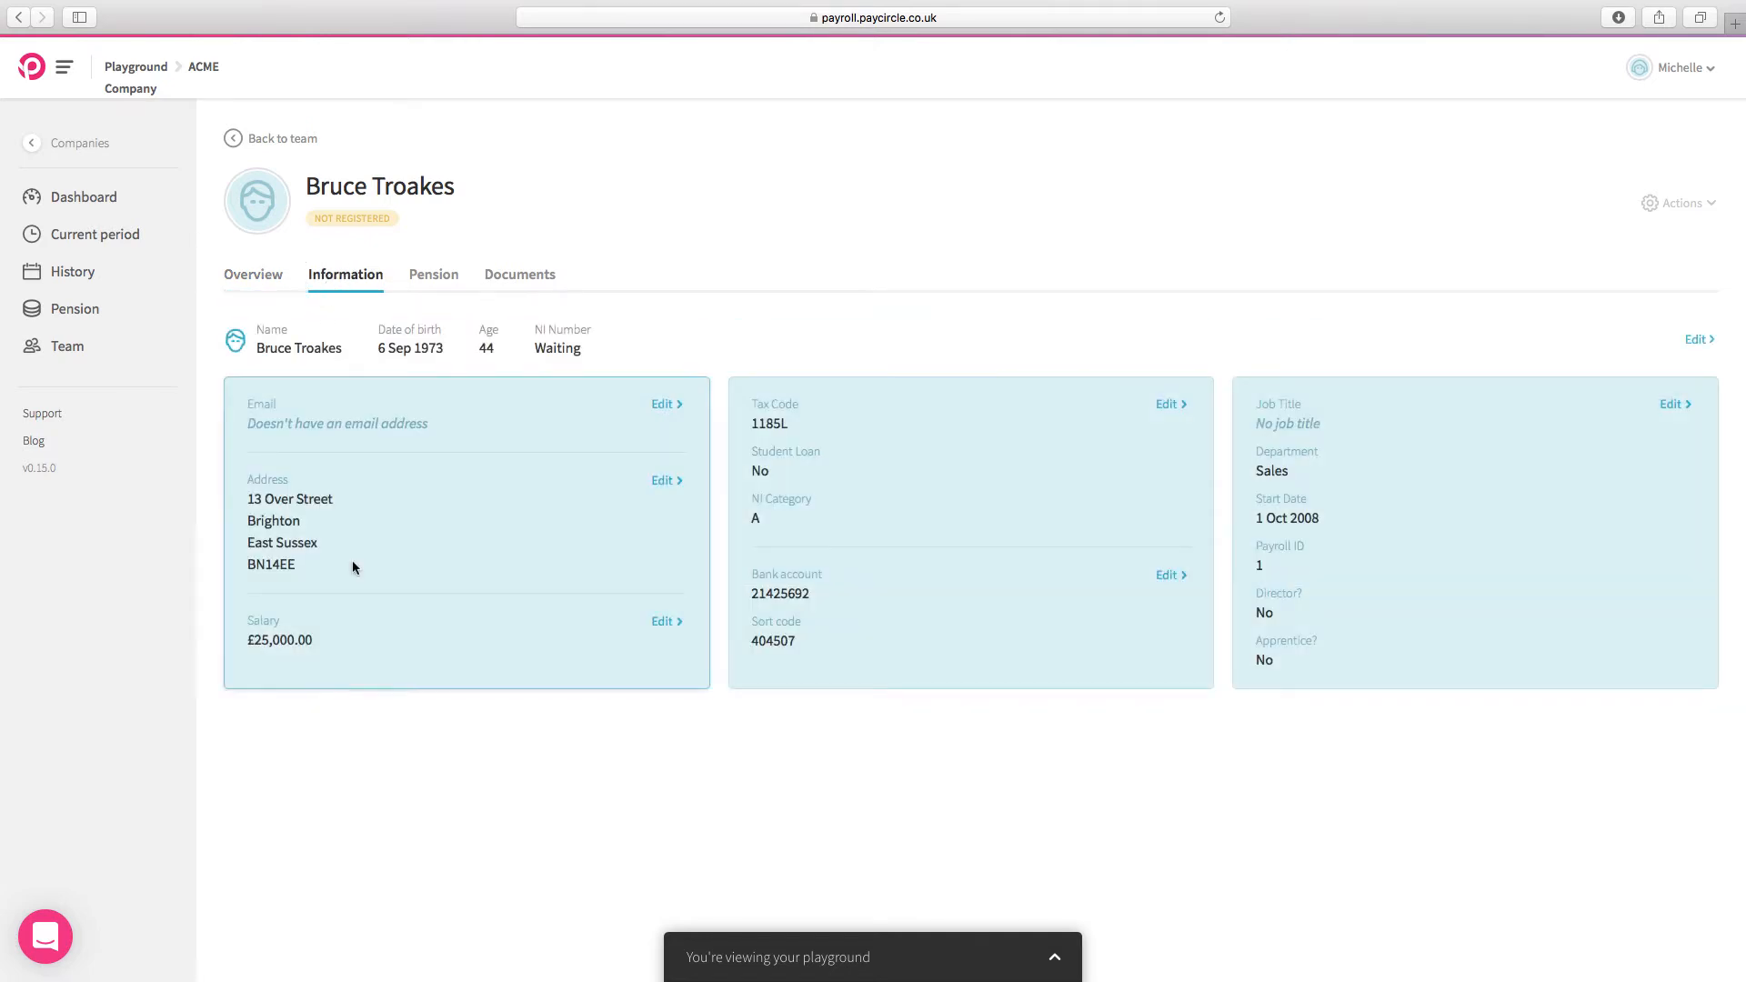
Step: Enter an annual salary of £30000 in the second team member's pay information and review the calculated salary amounts
left_click(665, 622)
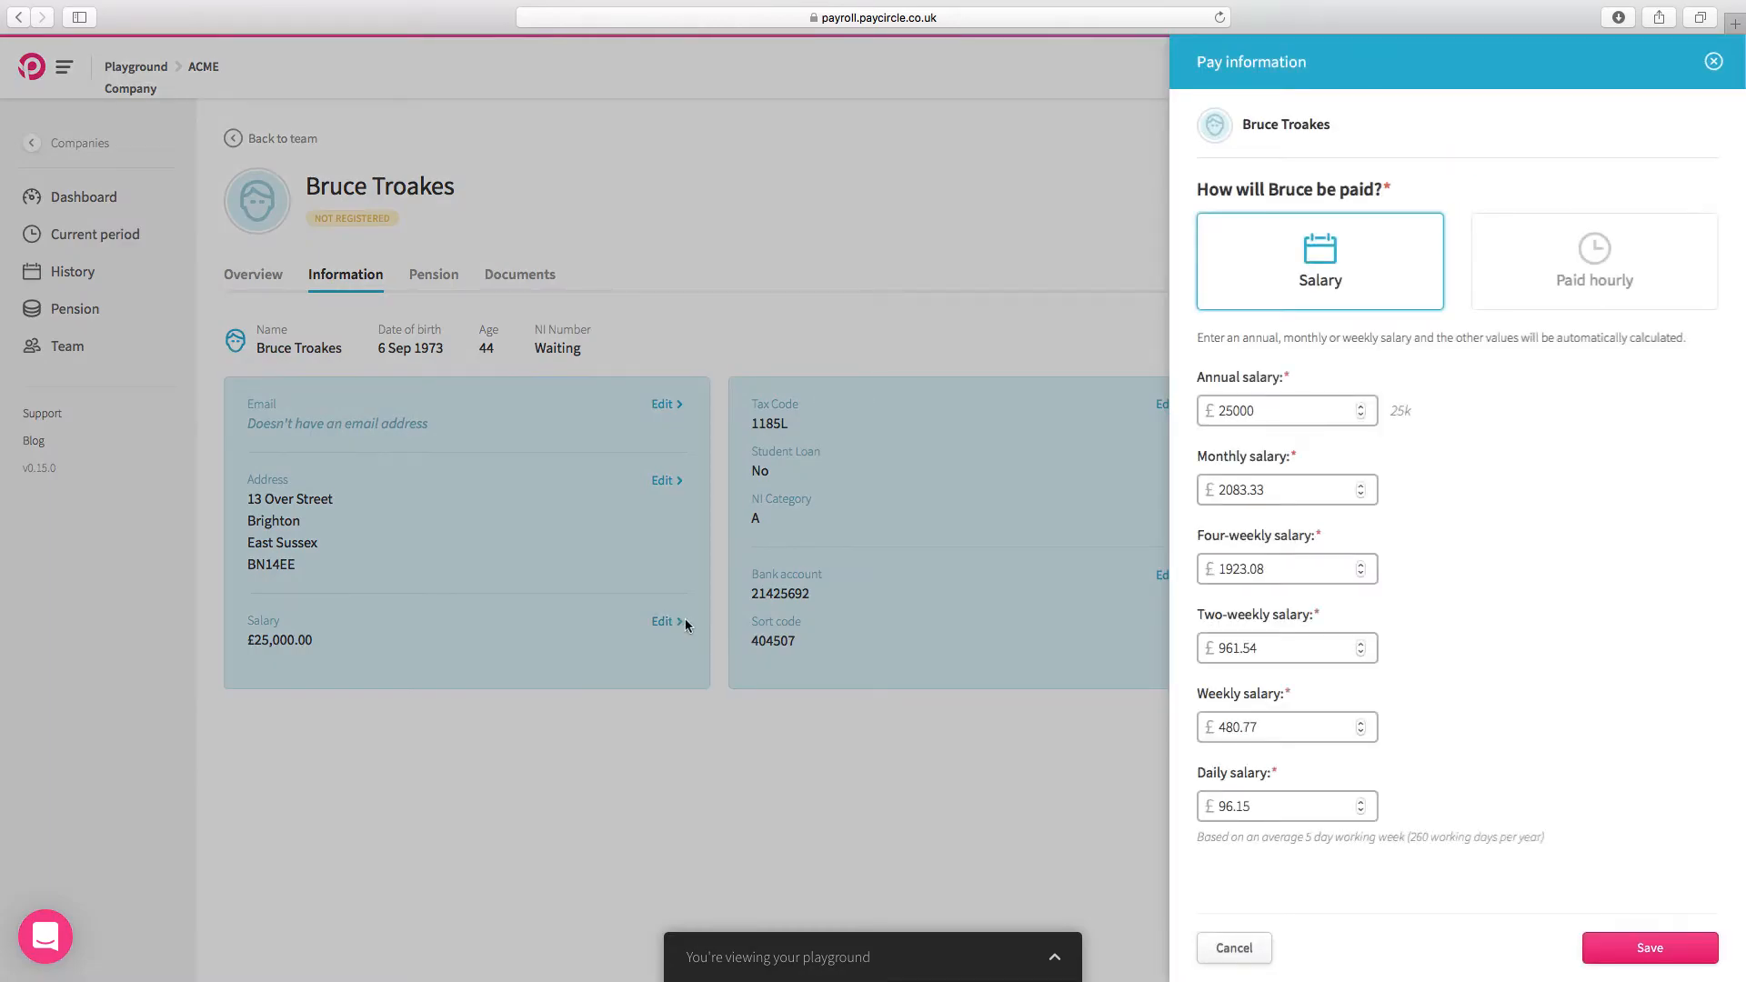
left_click(1272, 413)
left_click_drag(1274, 413, 1197, 411)
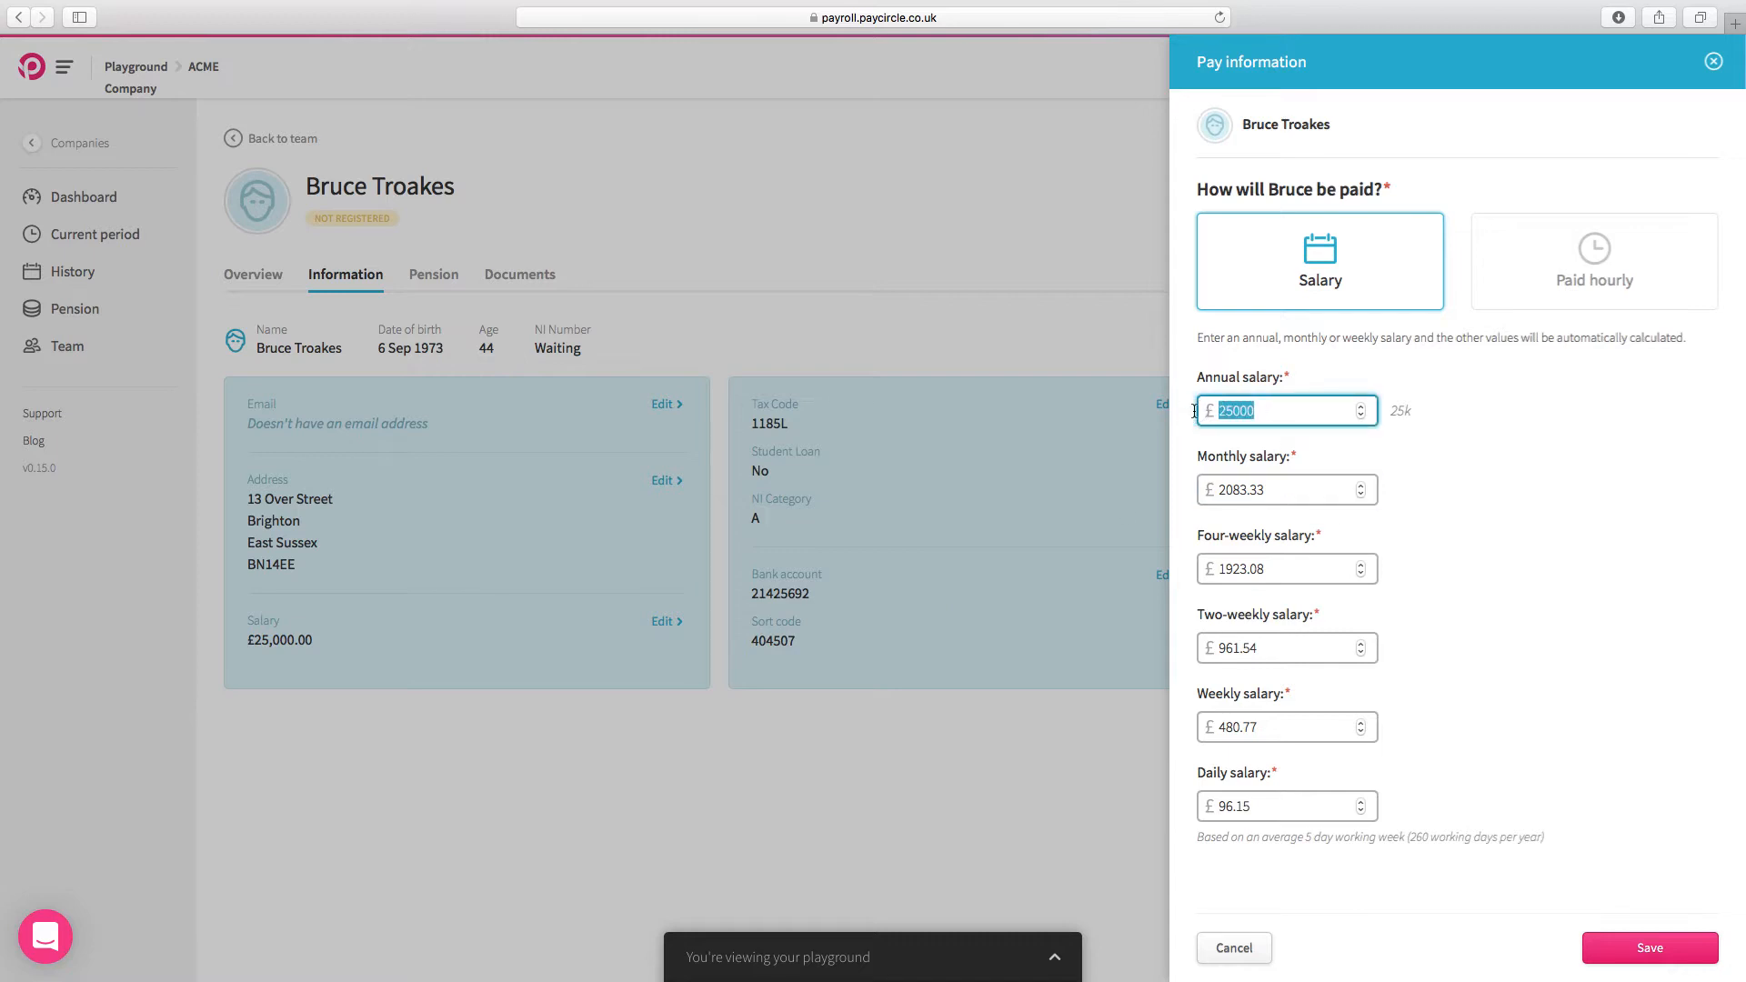
type("3")
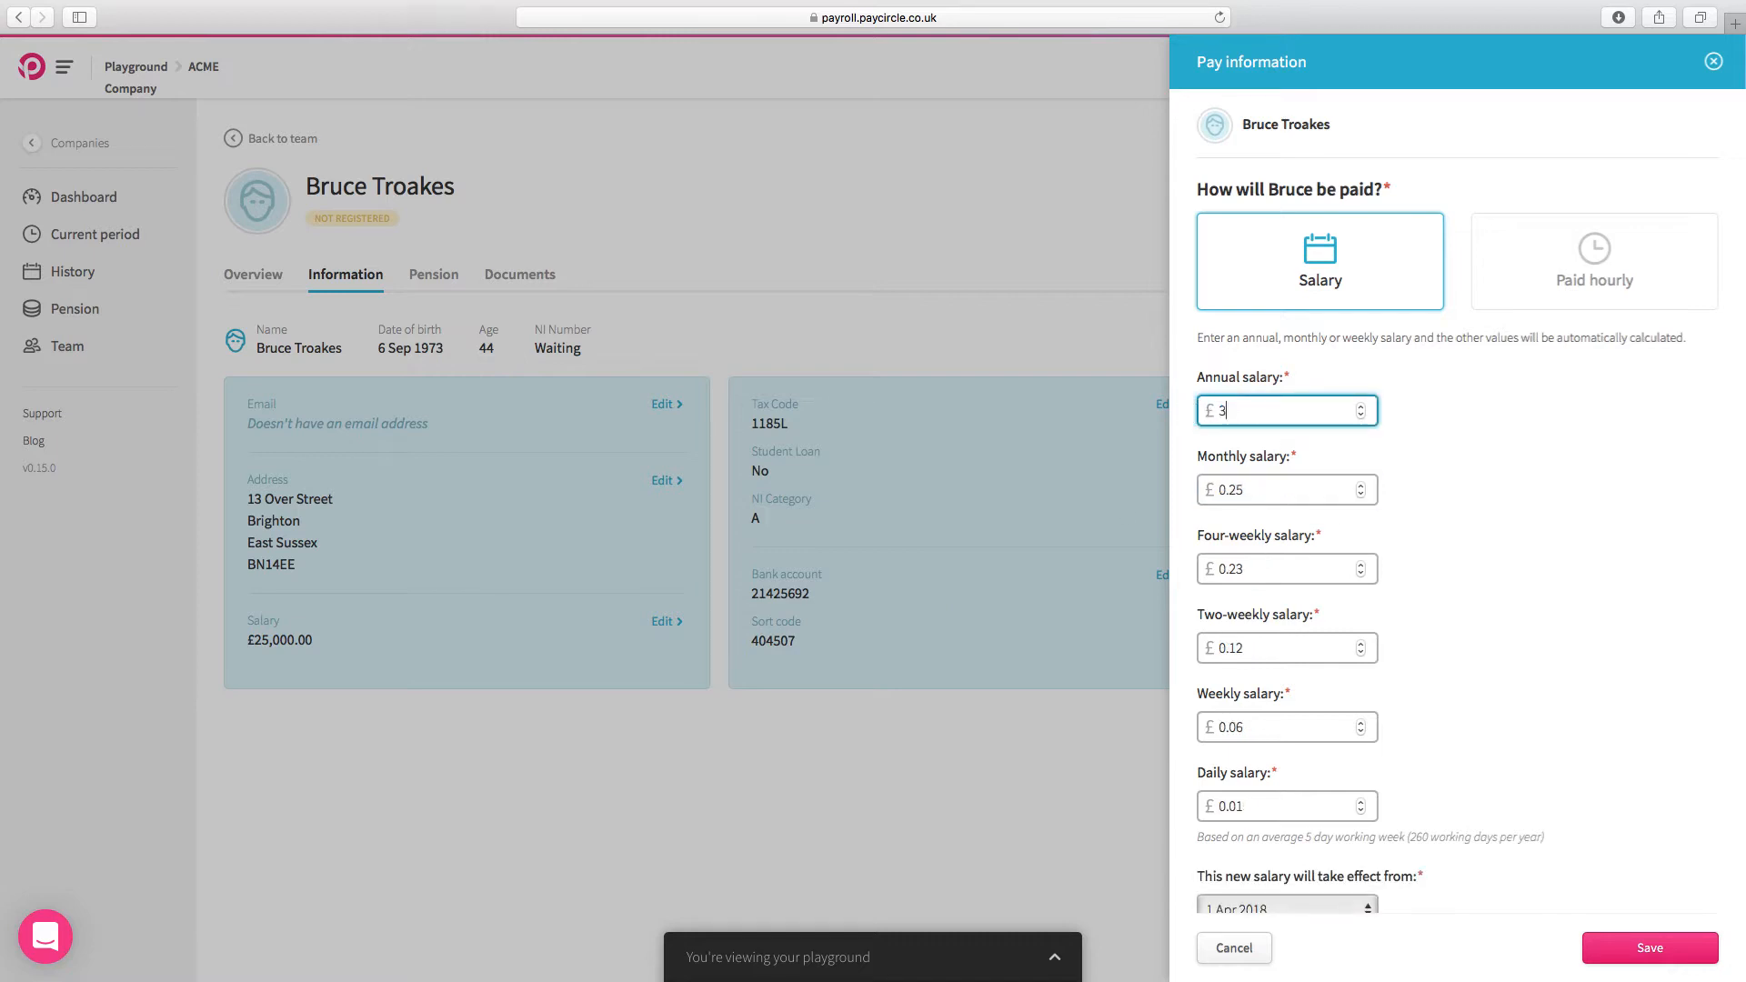
type("000")
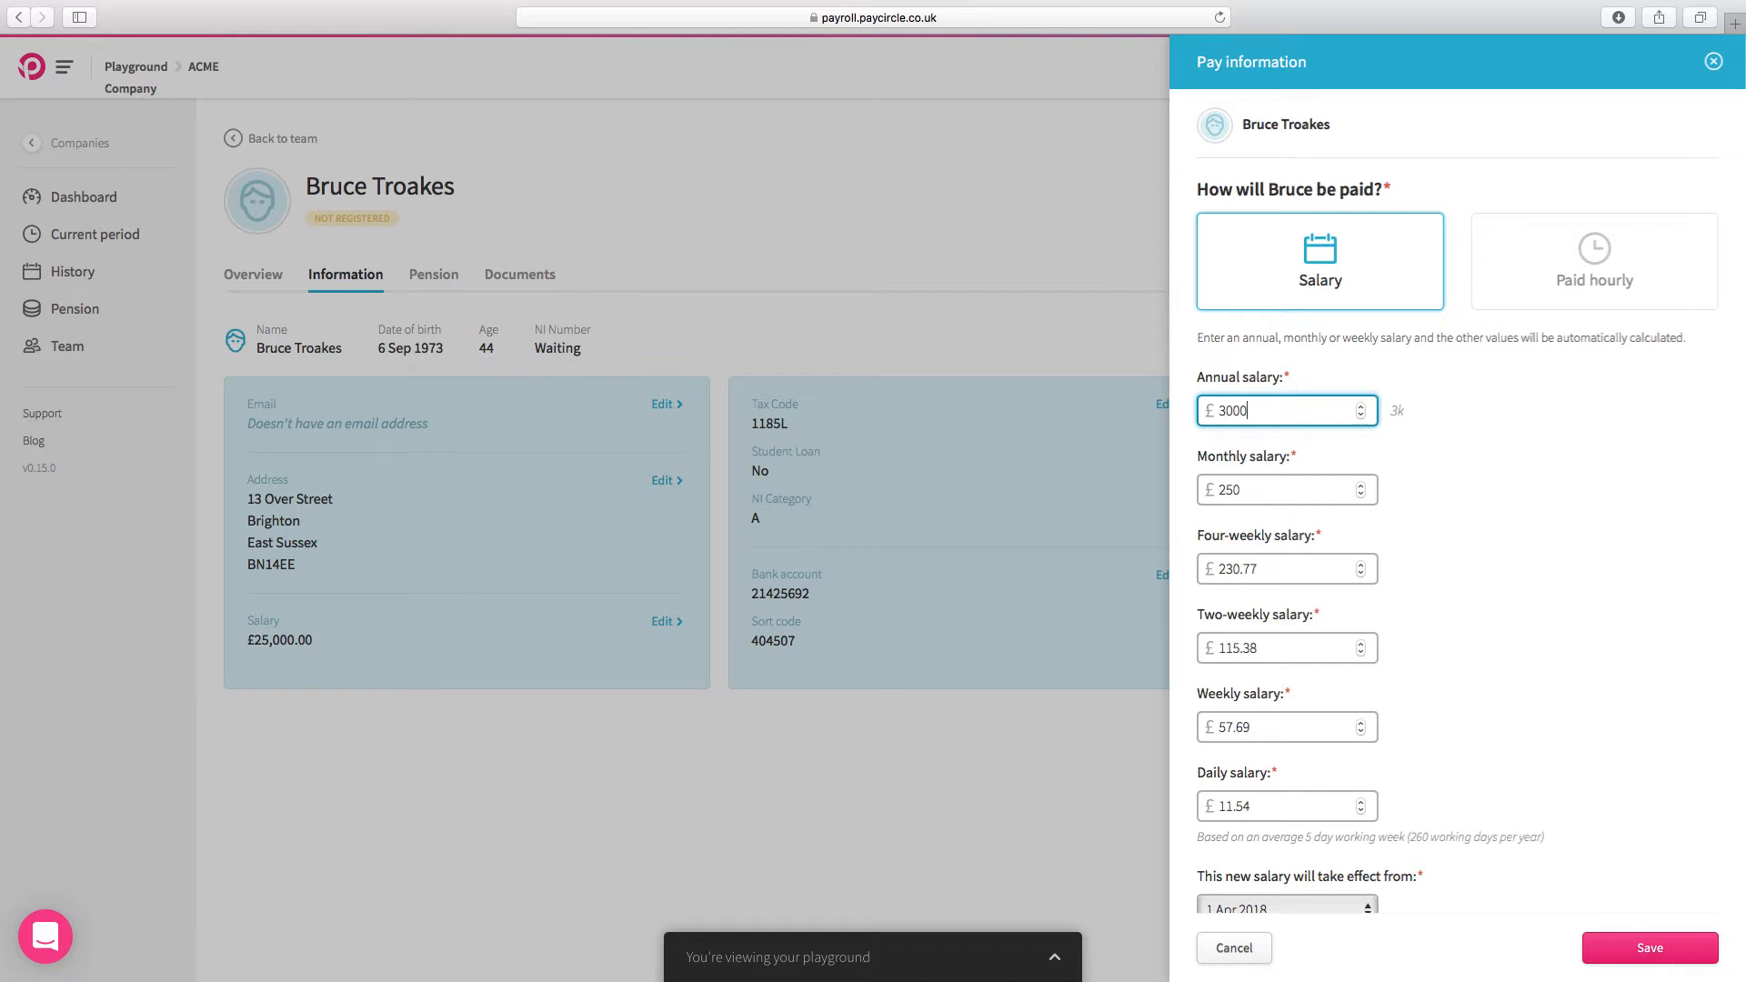
type("0")
scroll(1309, 482, "down", 1)
left_click(1308, 449)
left_click(1304, 525)
left_click(1313, 607)
left_click(1305, 694)
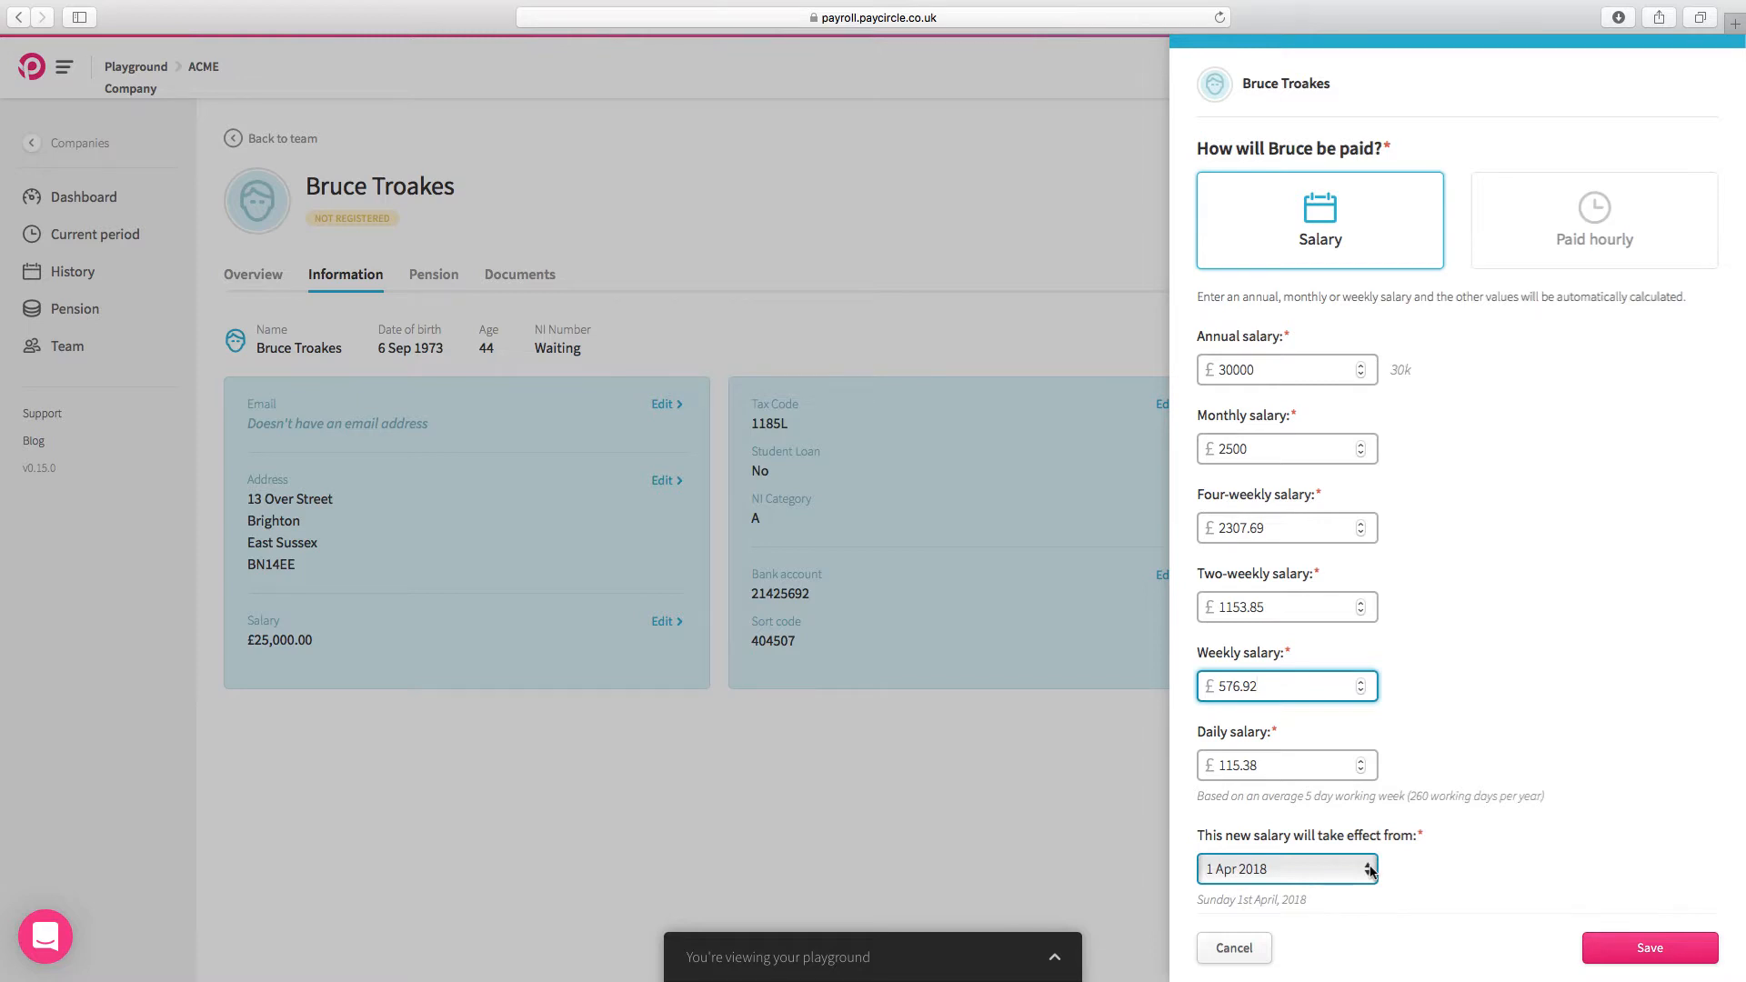
Step: Switch the team member to hourly pay at £13.00 per hour for 40 hours each week and save
left_click(1548, 257)
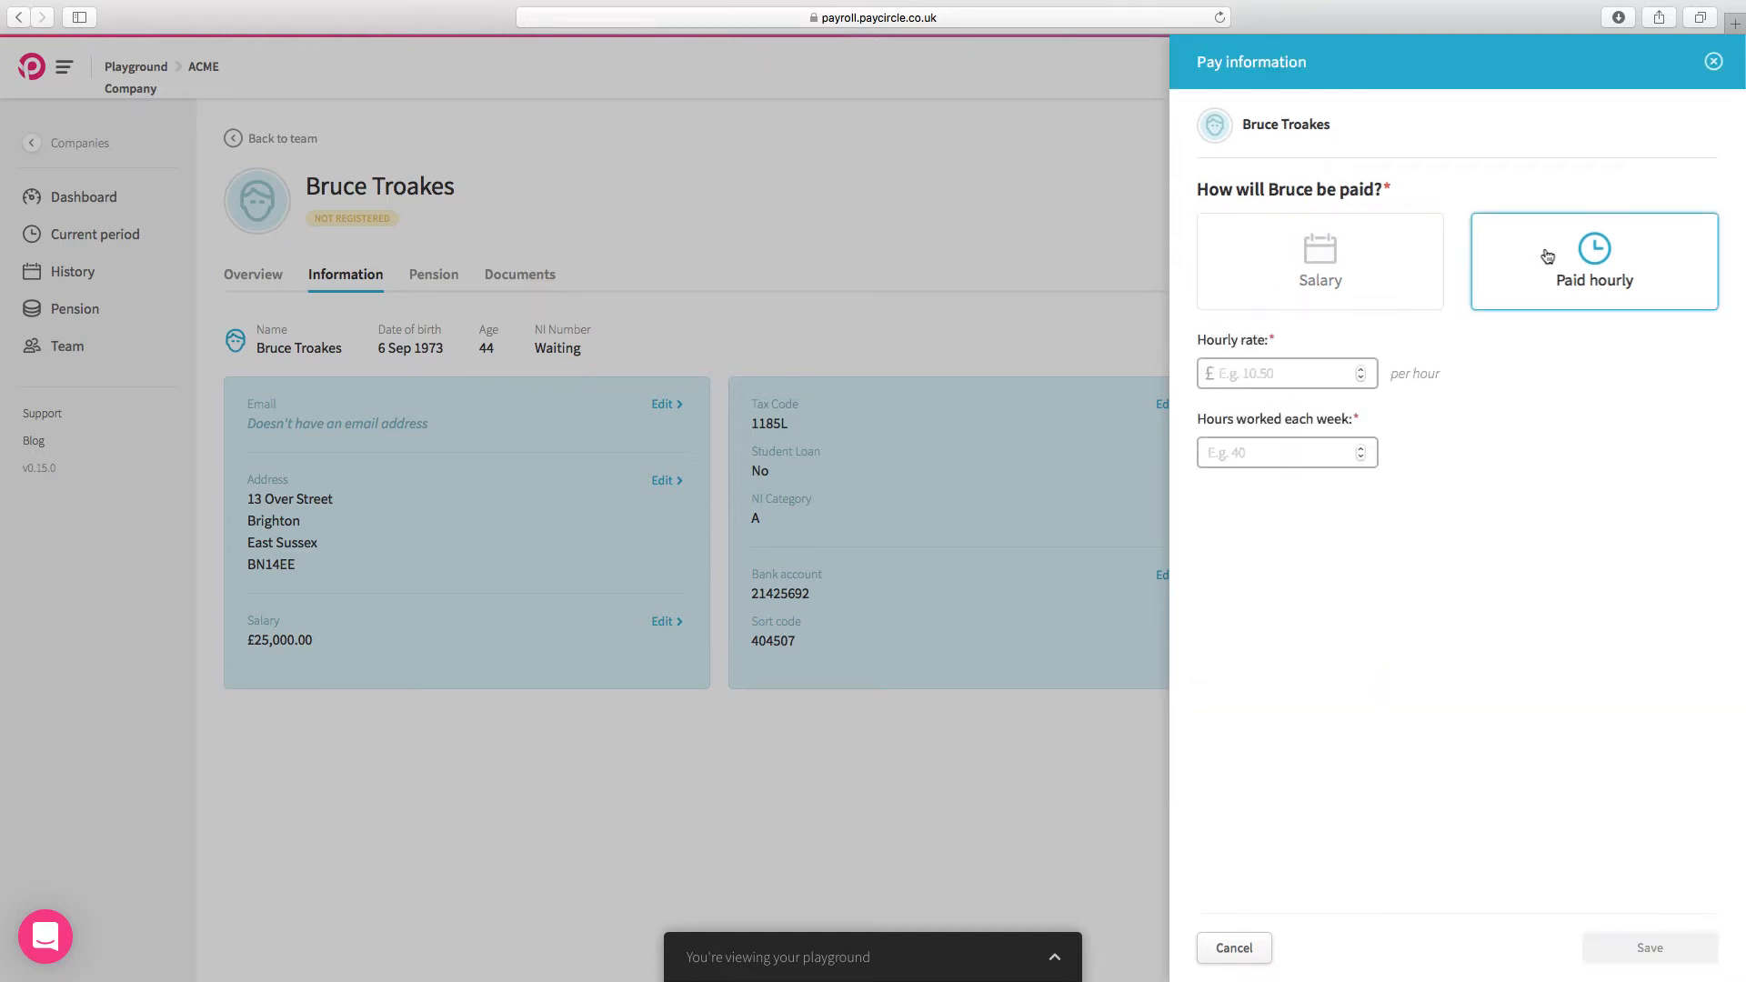
left_click(1302, 380)
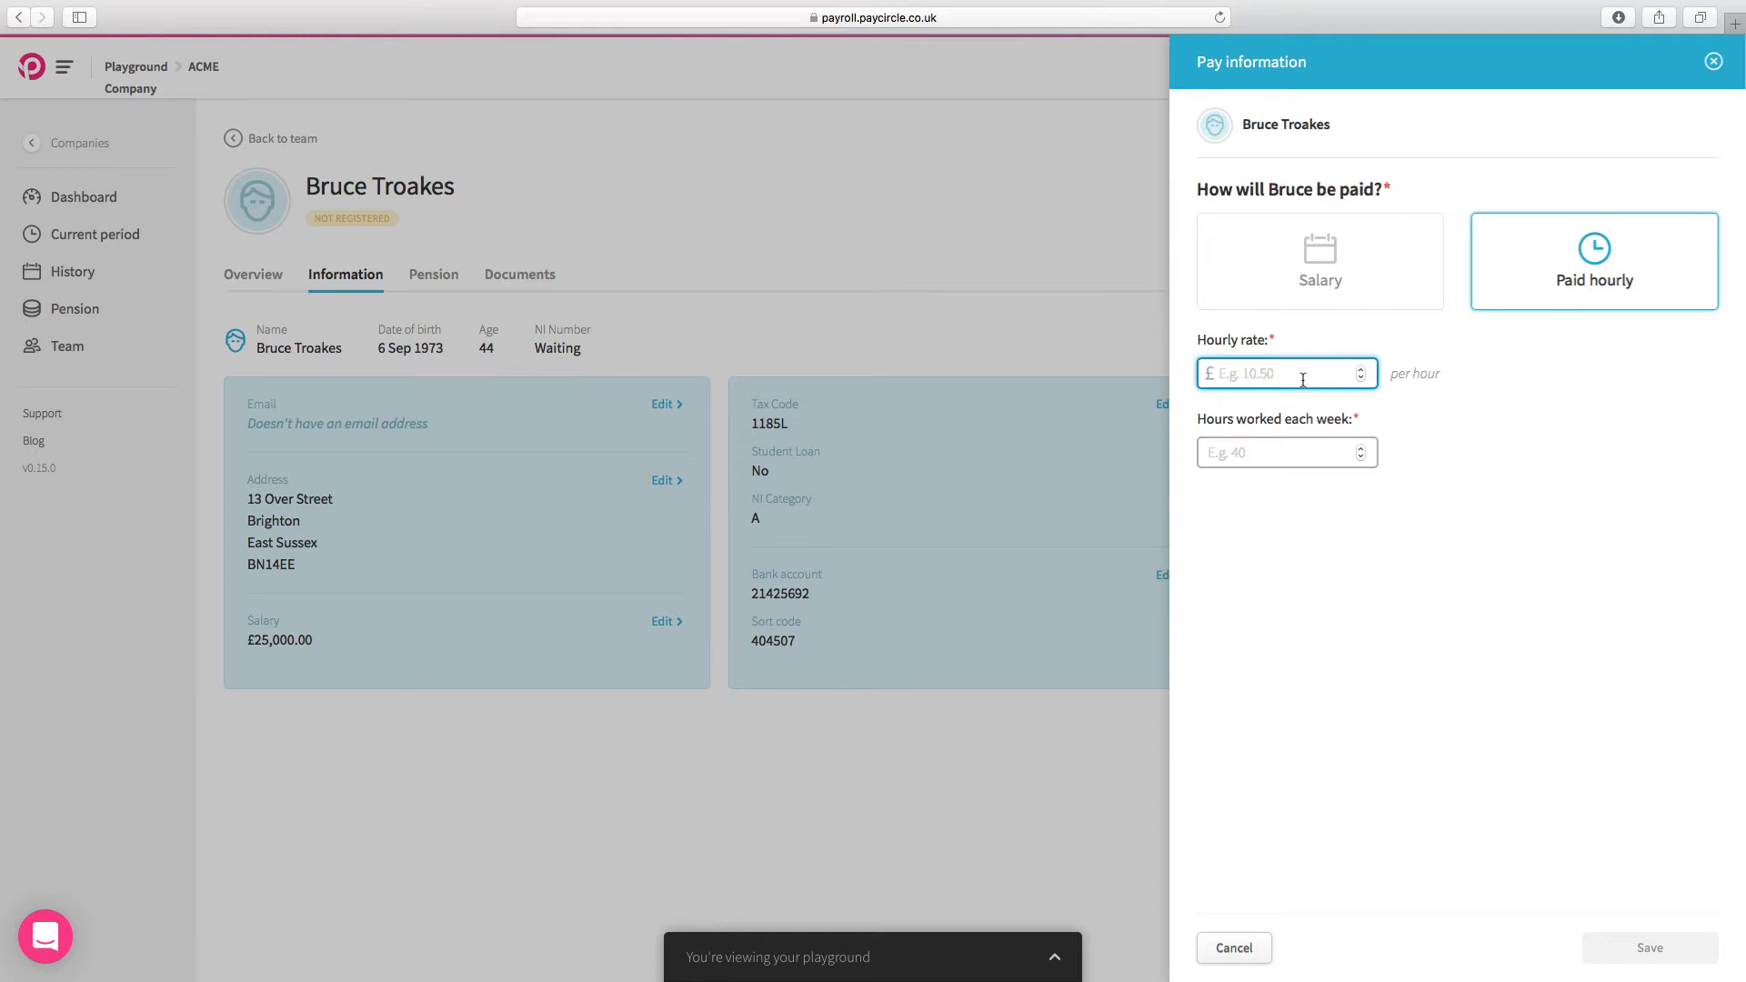
type("13.00")
left_click(1308, 446)
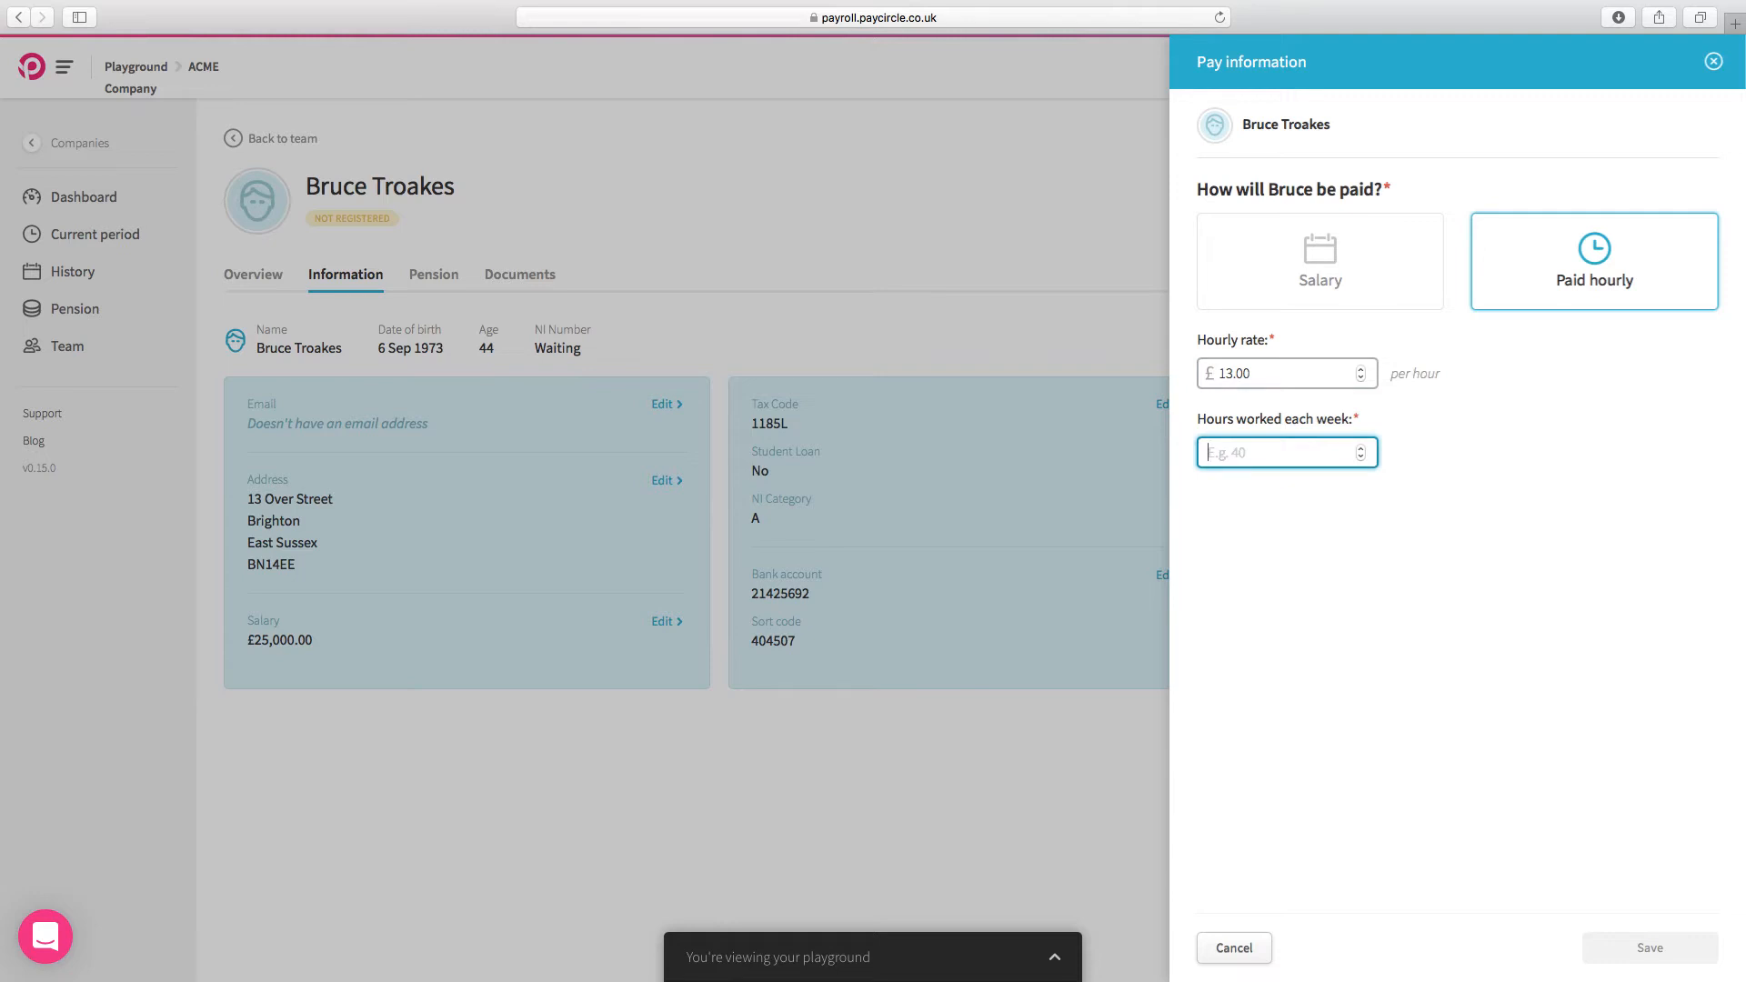
type("40")
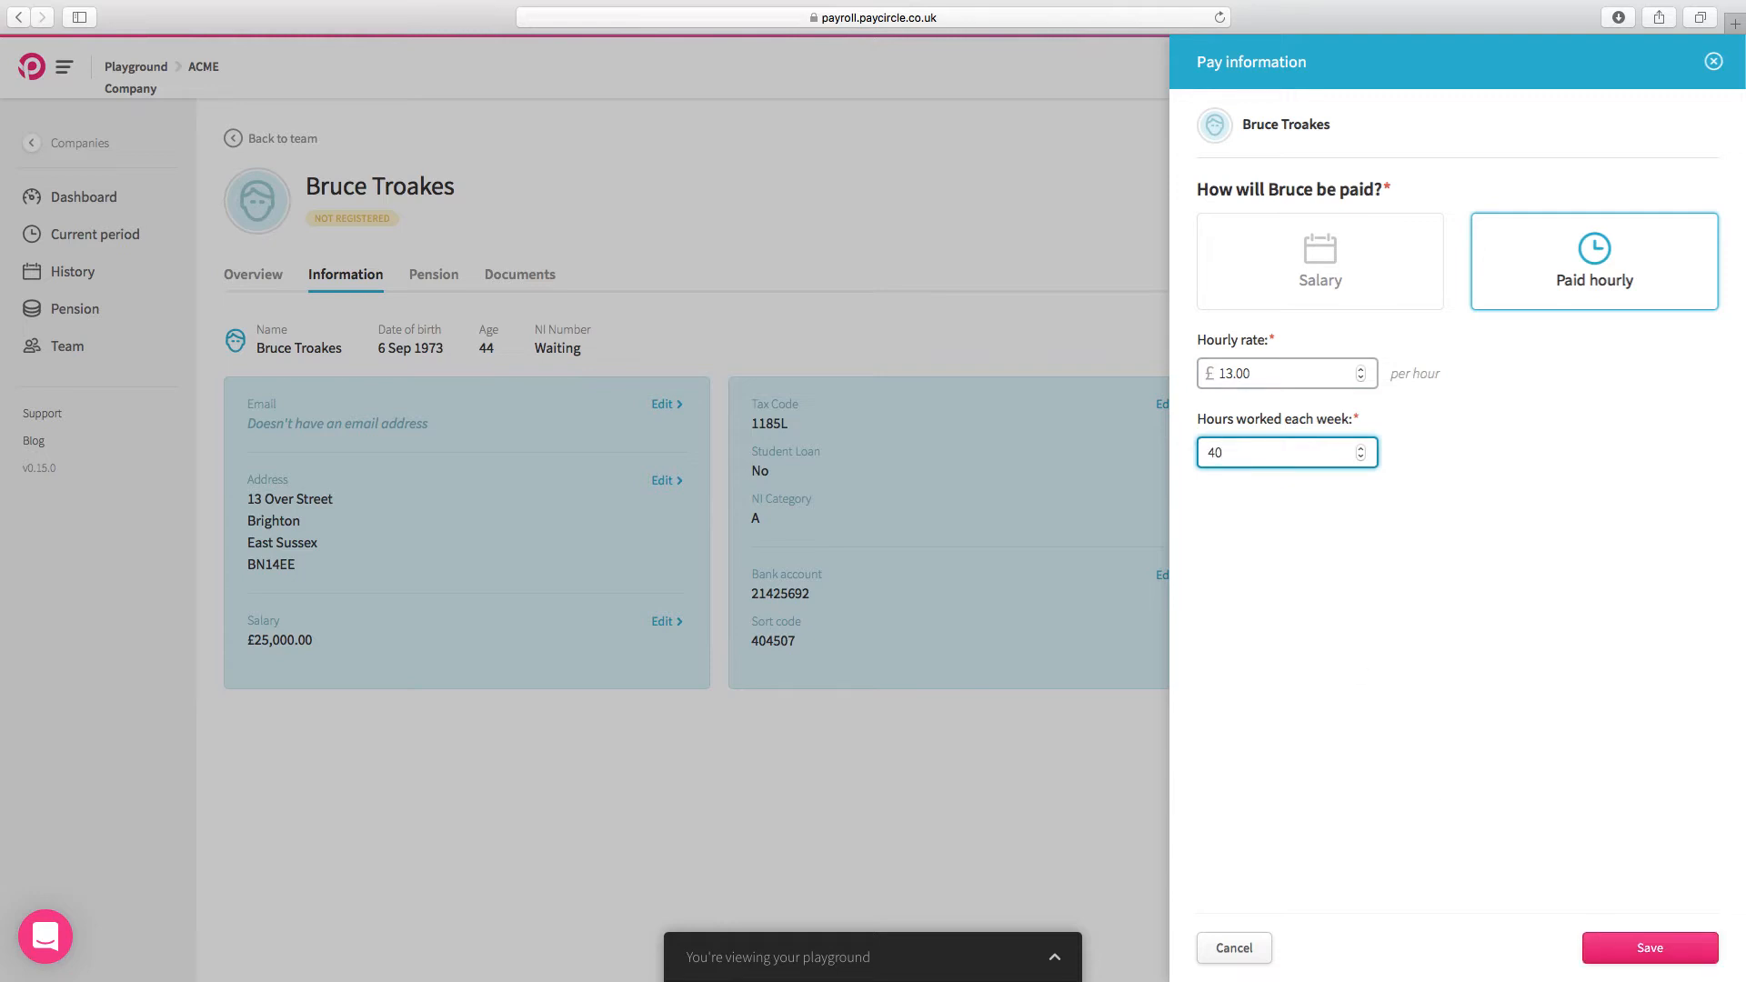
left_click(1685, 953)
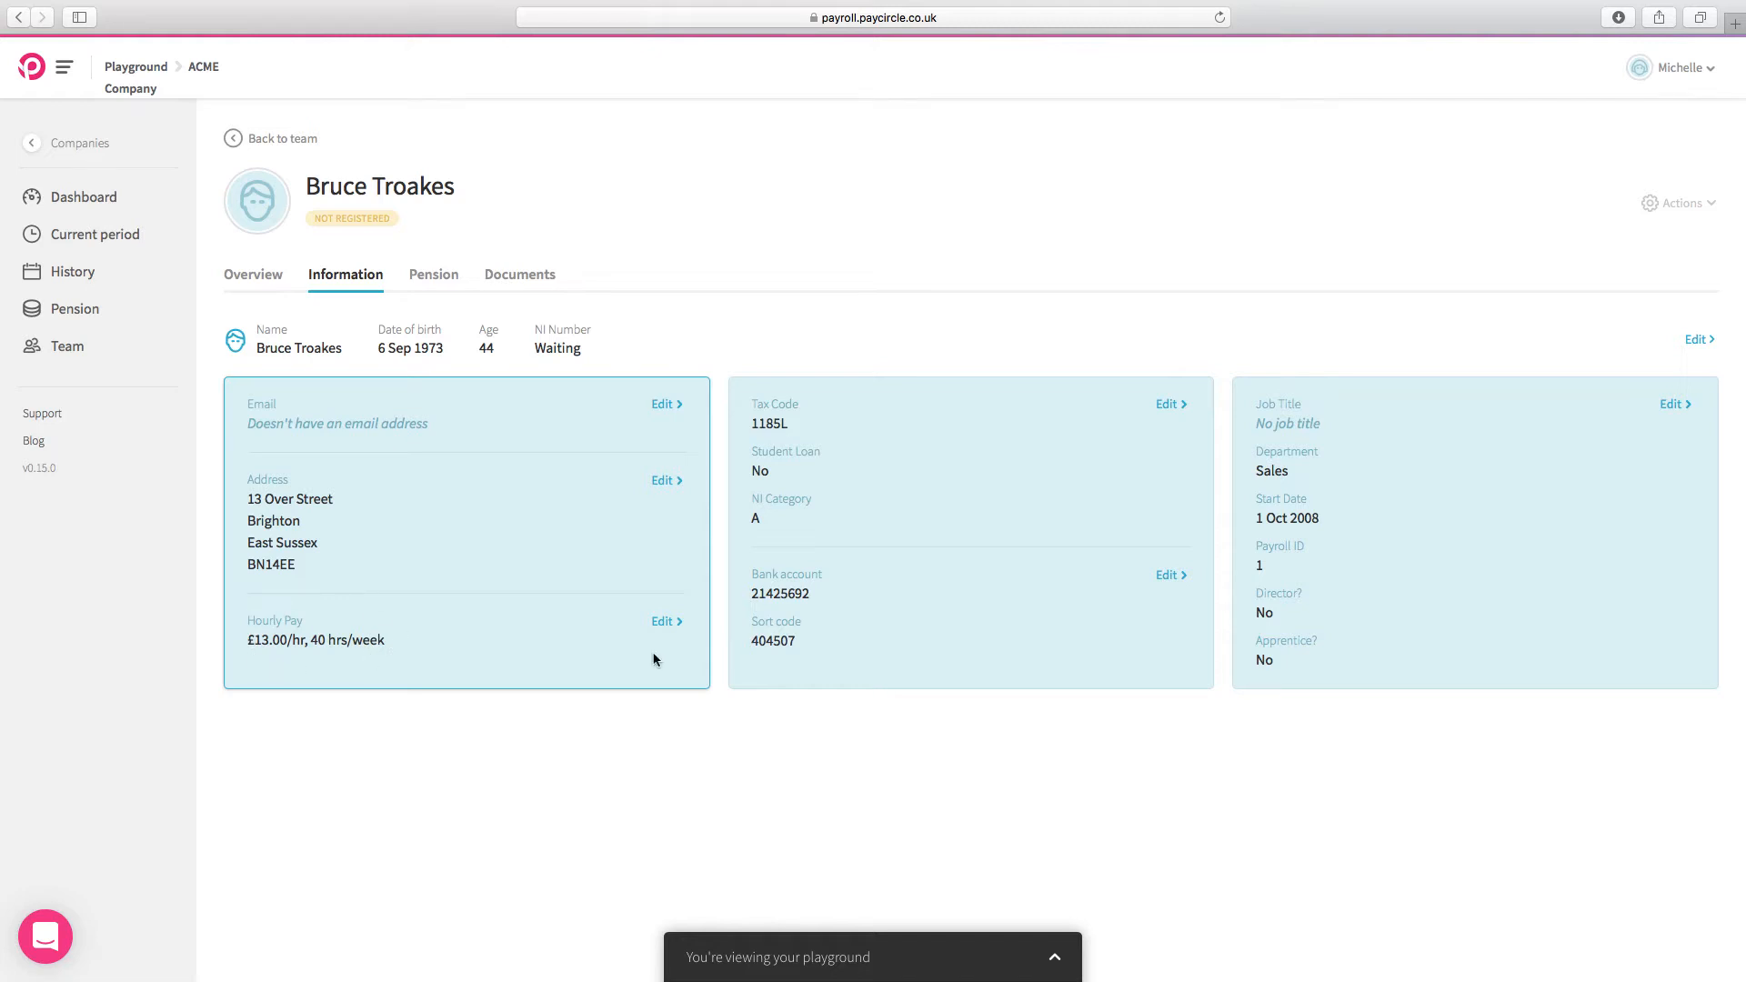
Step: Switch the team member's pay type to salary, set the annual salary to £30000, and save
left_click(663, 623)
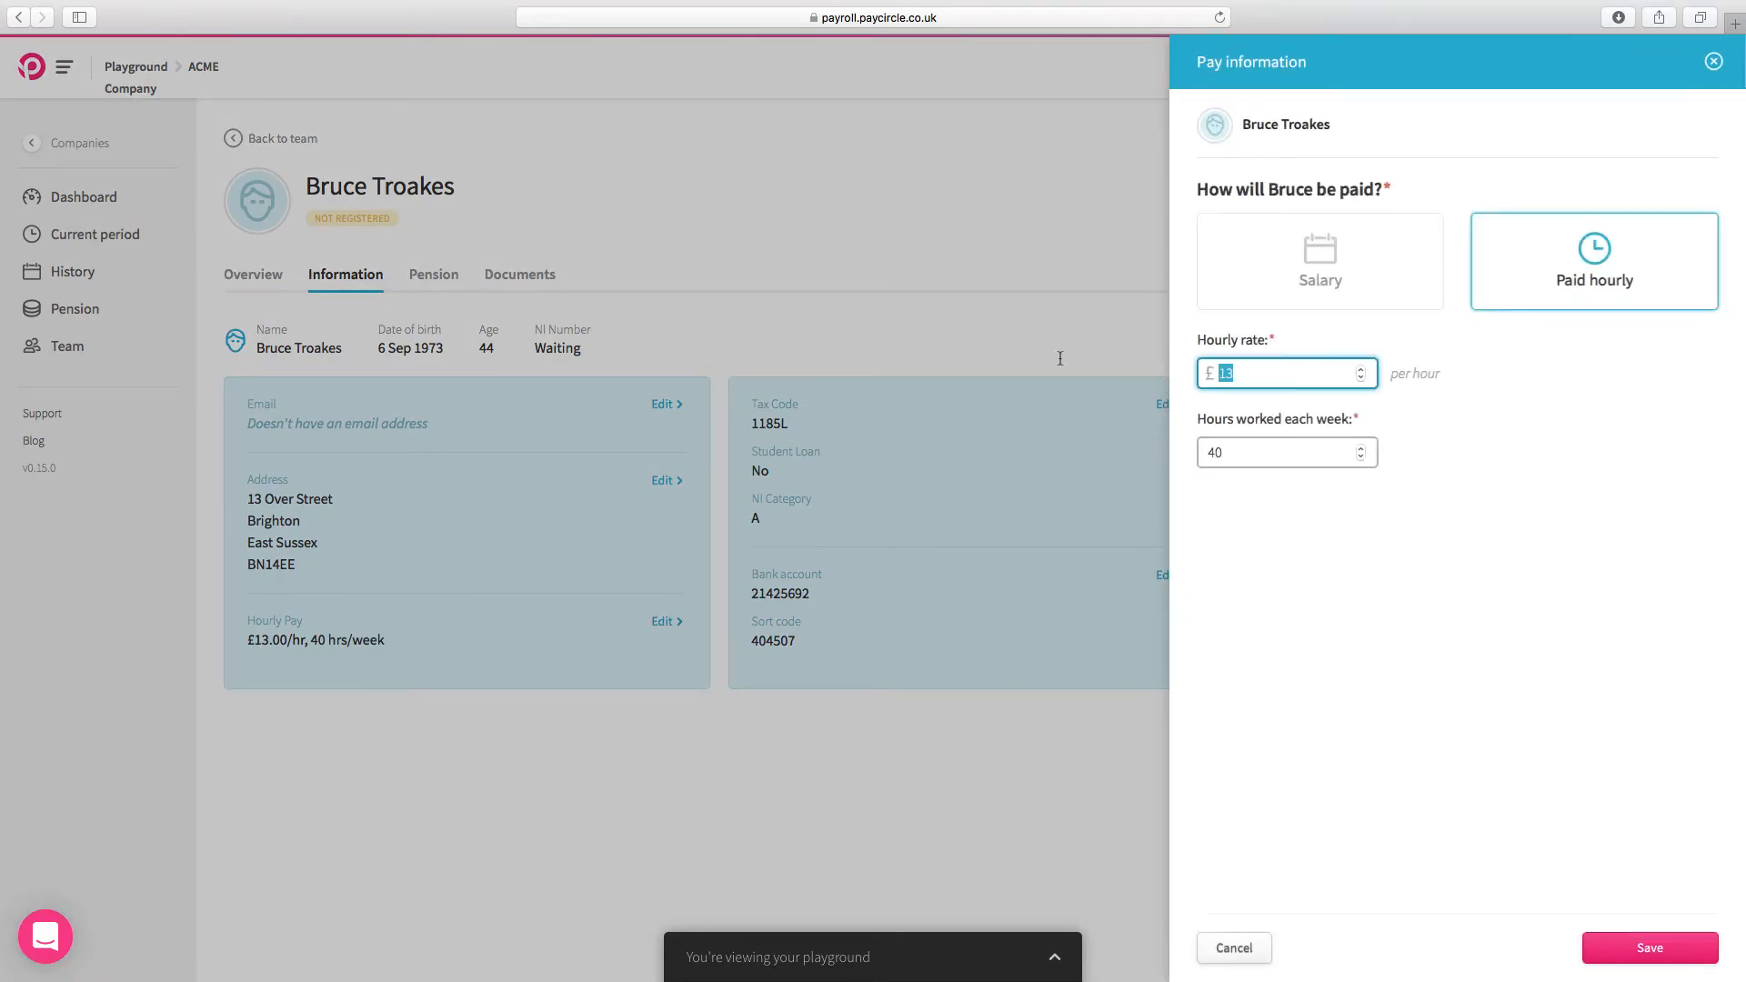
type("0")
left_click_drag(1268, 452, 1135, 446)
type("0")
left_click_drag(1245, 472, 1175, 473)
type("0")
left_click(1292, 288)
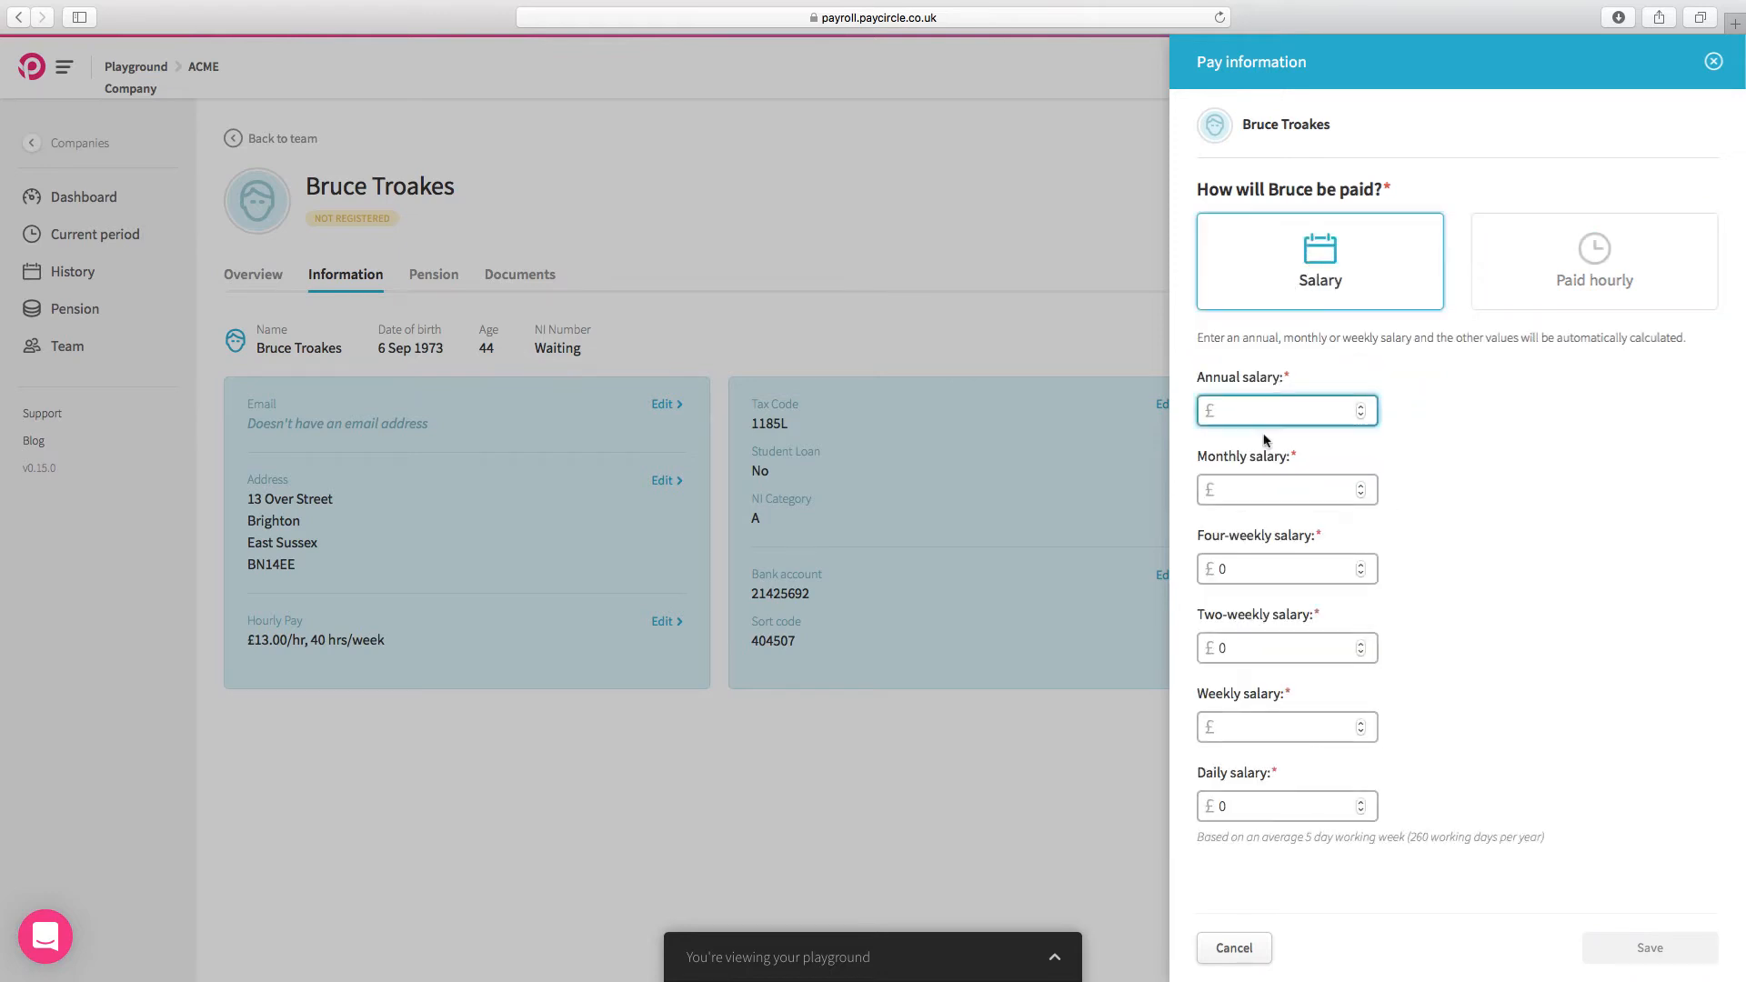
type("30000")
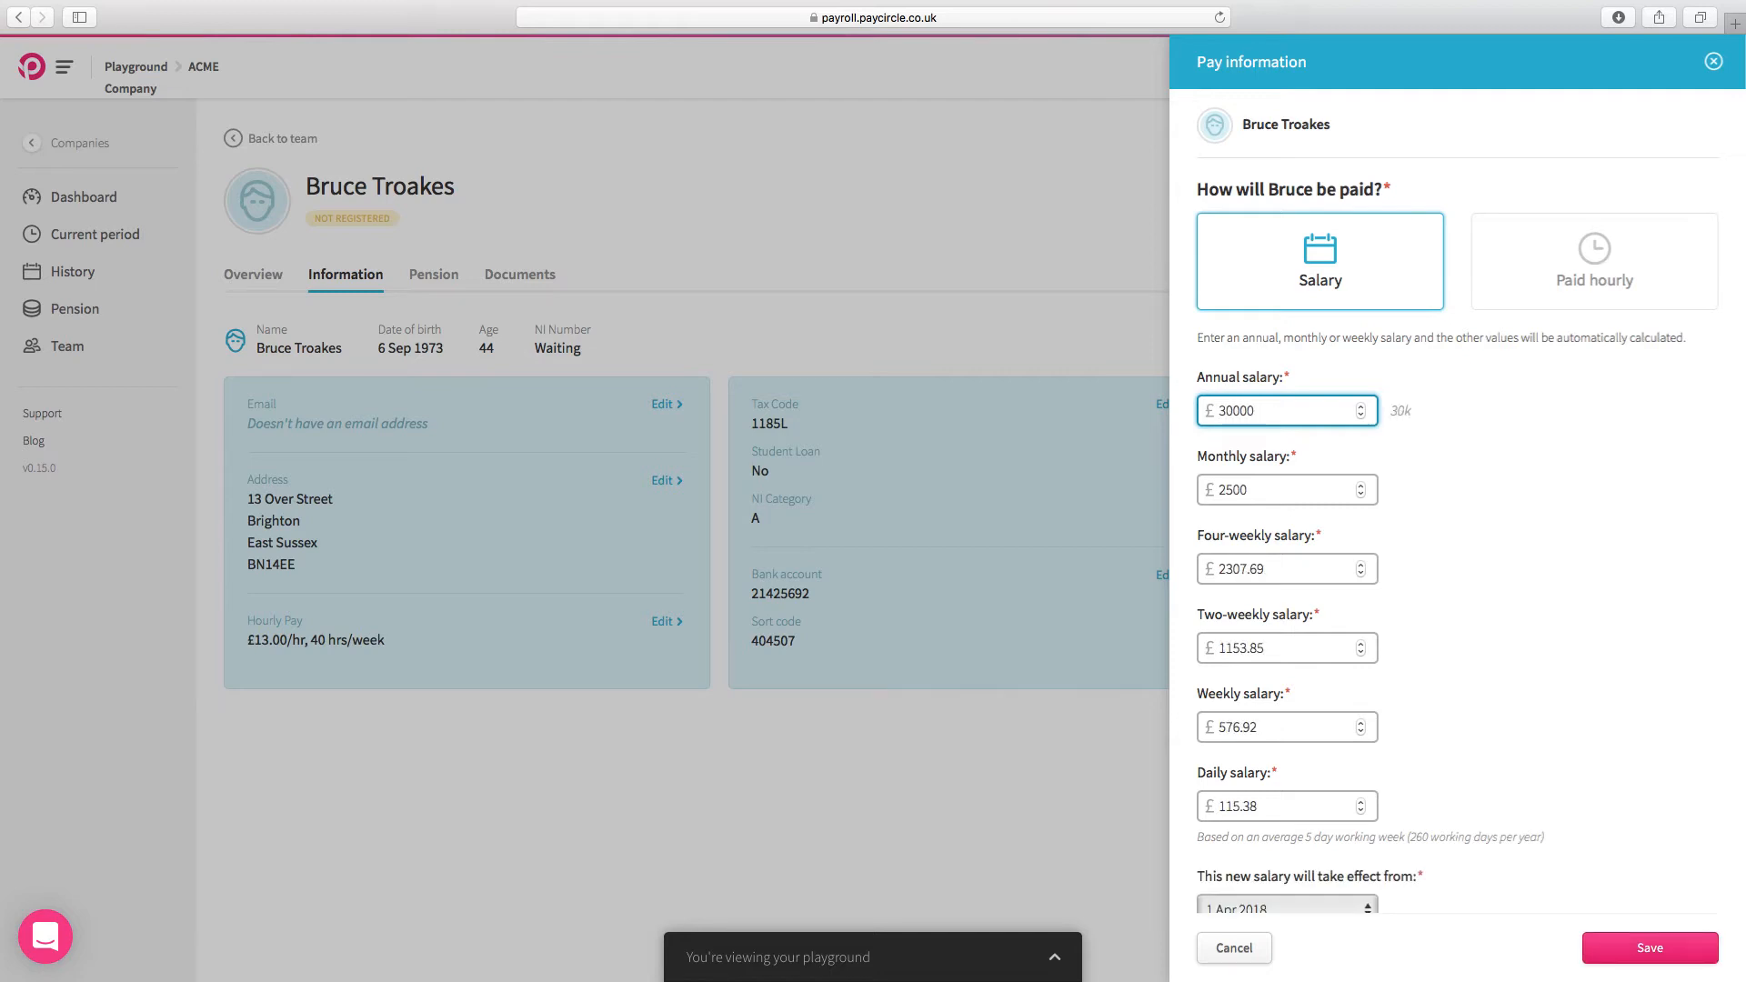
left_click(1646, 952)
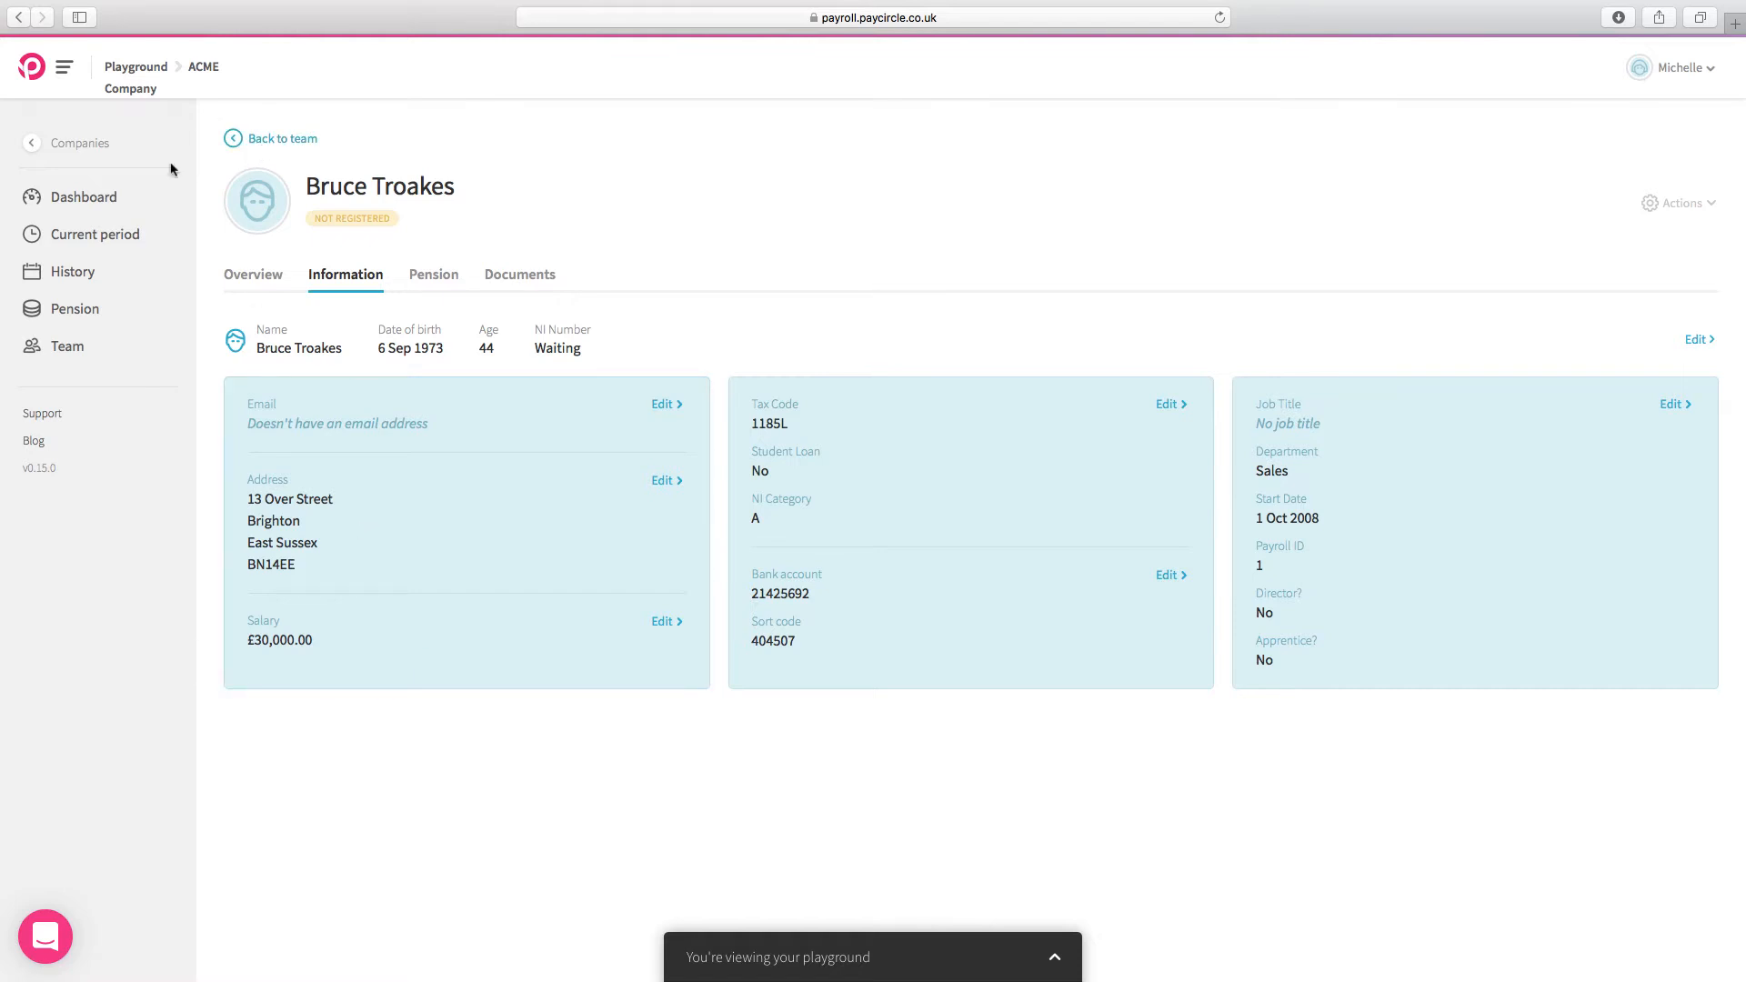
Step: Mark the team updates as good to go on the dashboard and open the April 2018 payroll
left_click(96, 198)
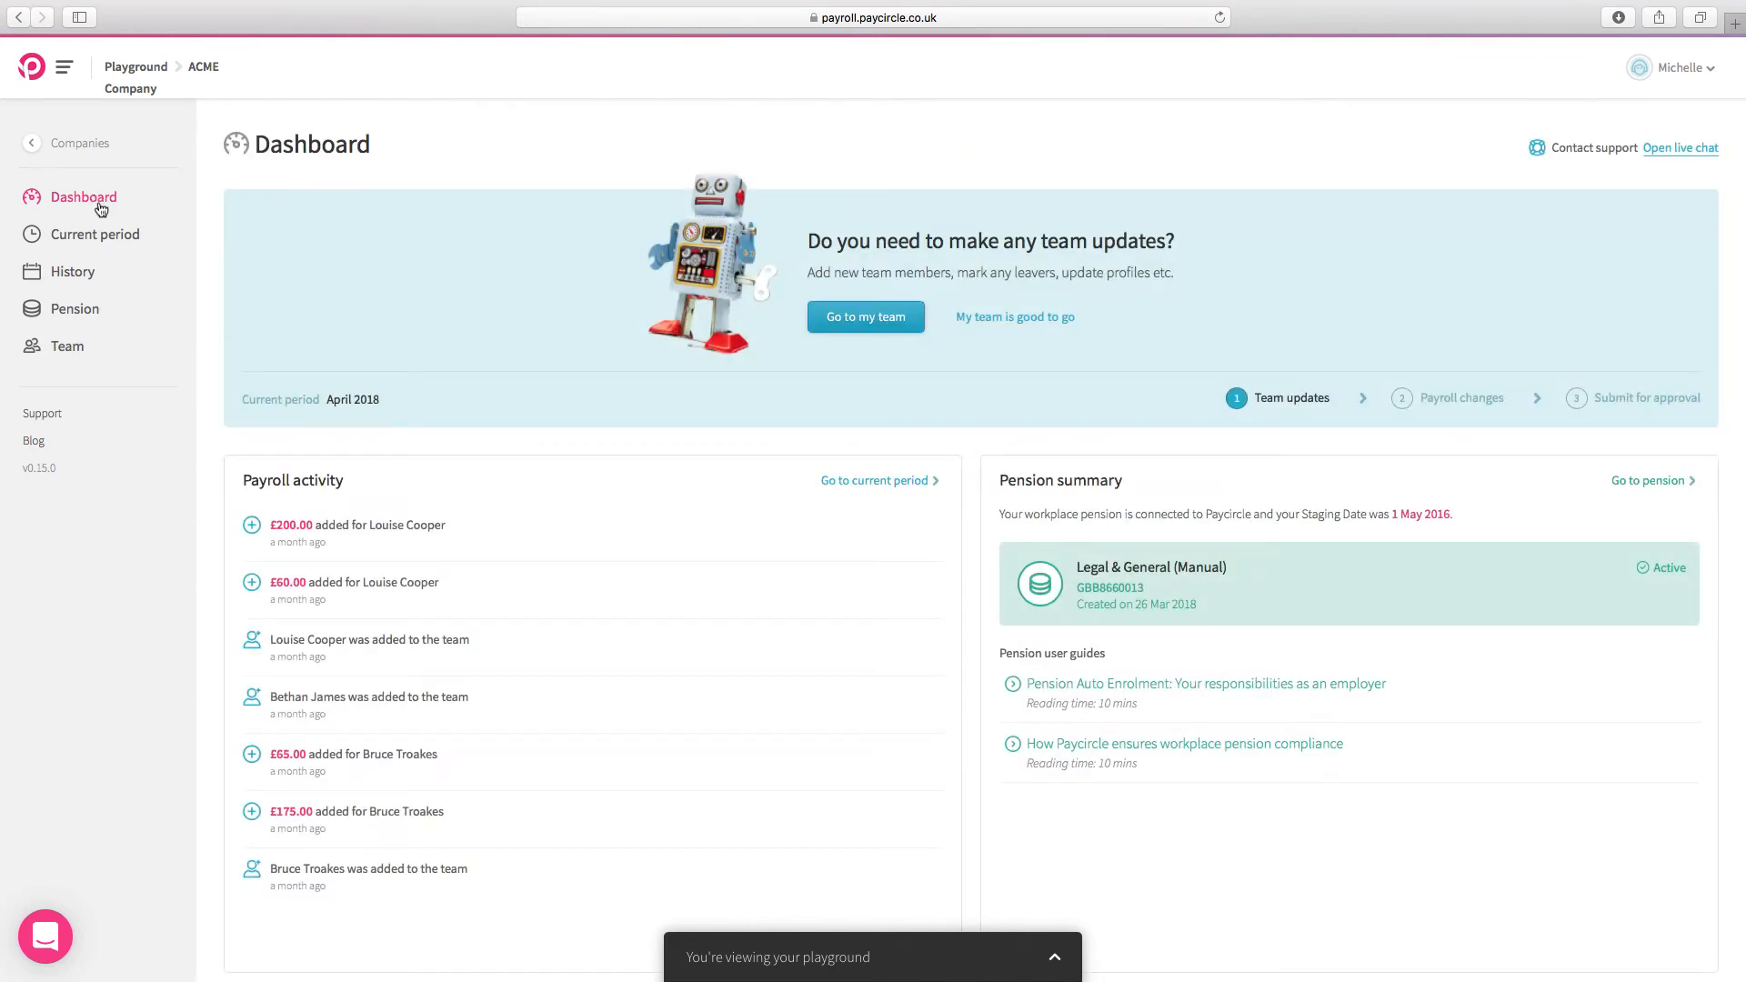
left_click(1008, 326)
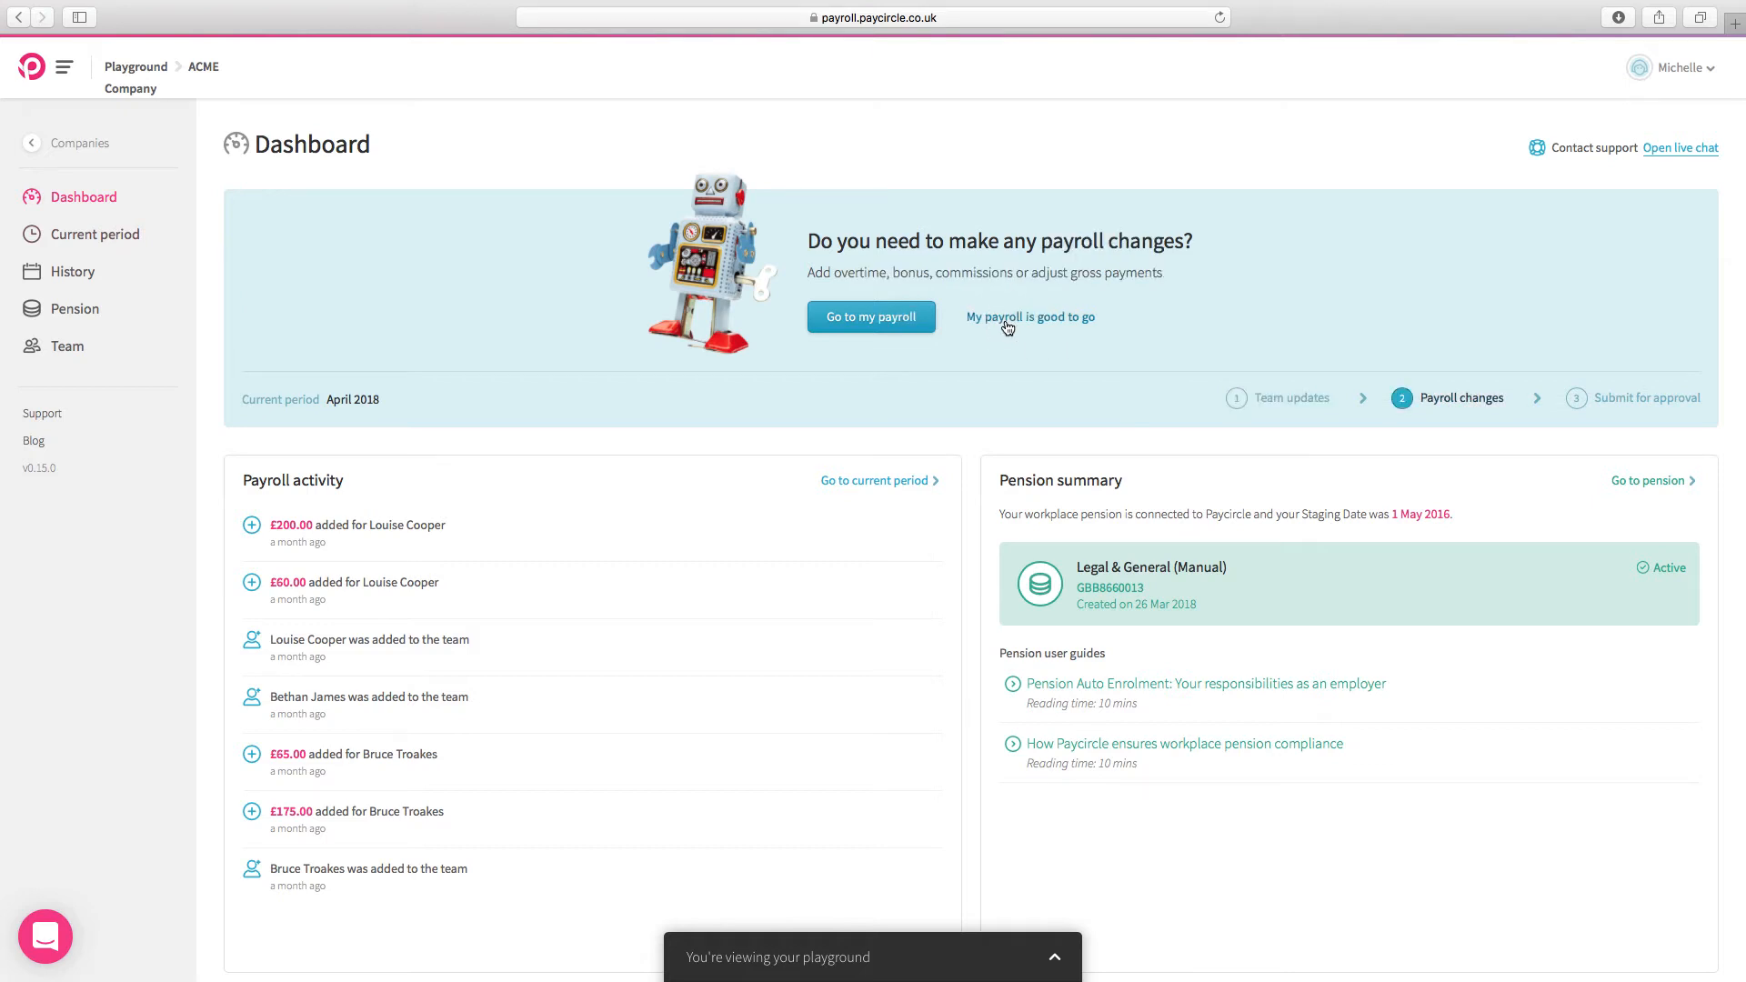
left_click(847, 324)
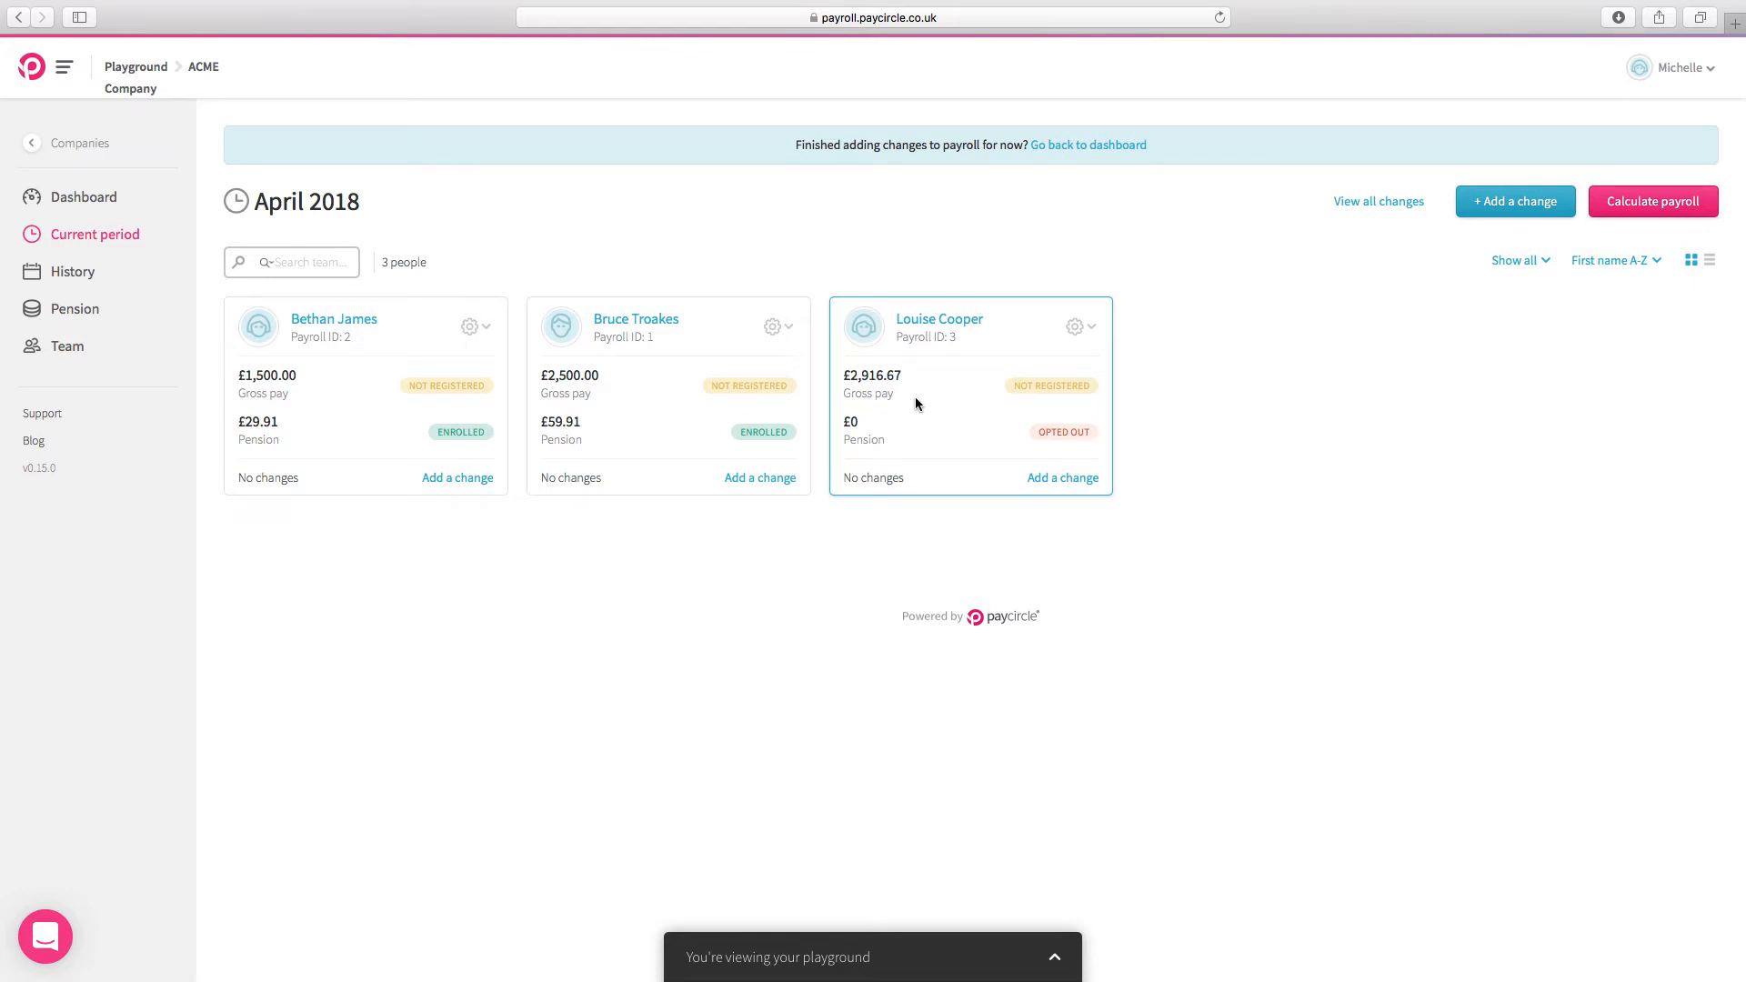
Step: Add an Unpaid Leave change of £100.00 for the third team member, save it, and close the changes overview
left_click(1499, 212)
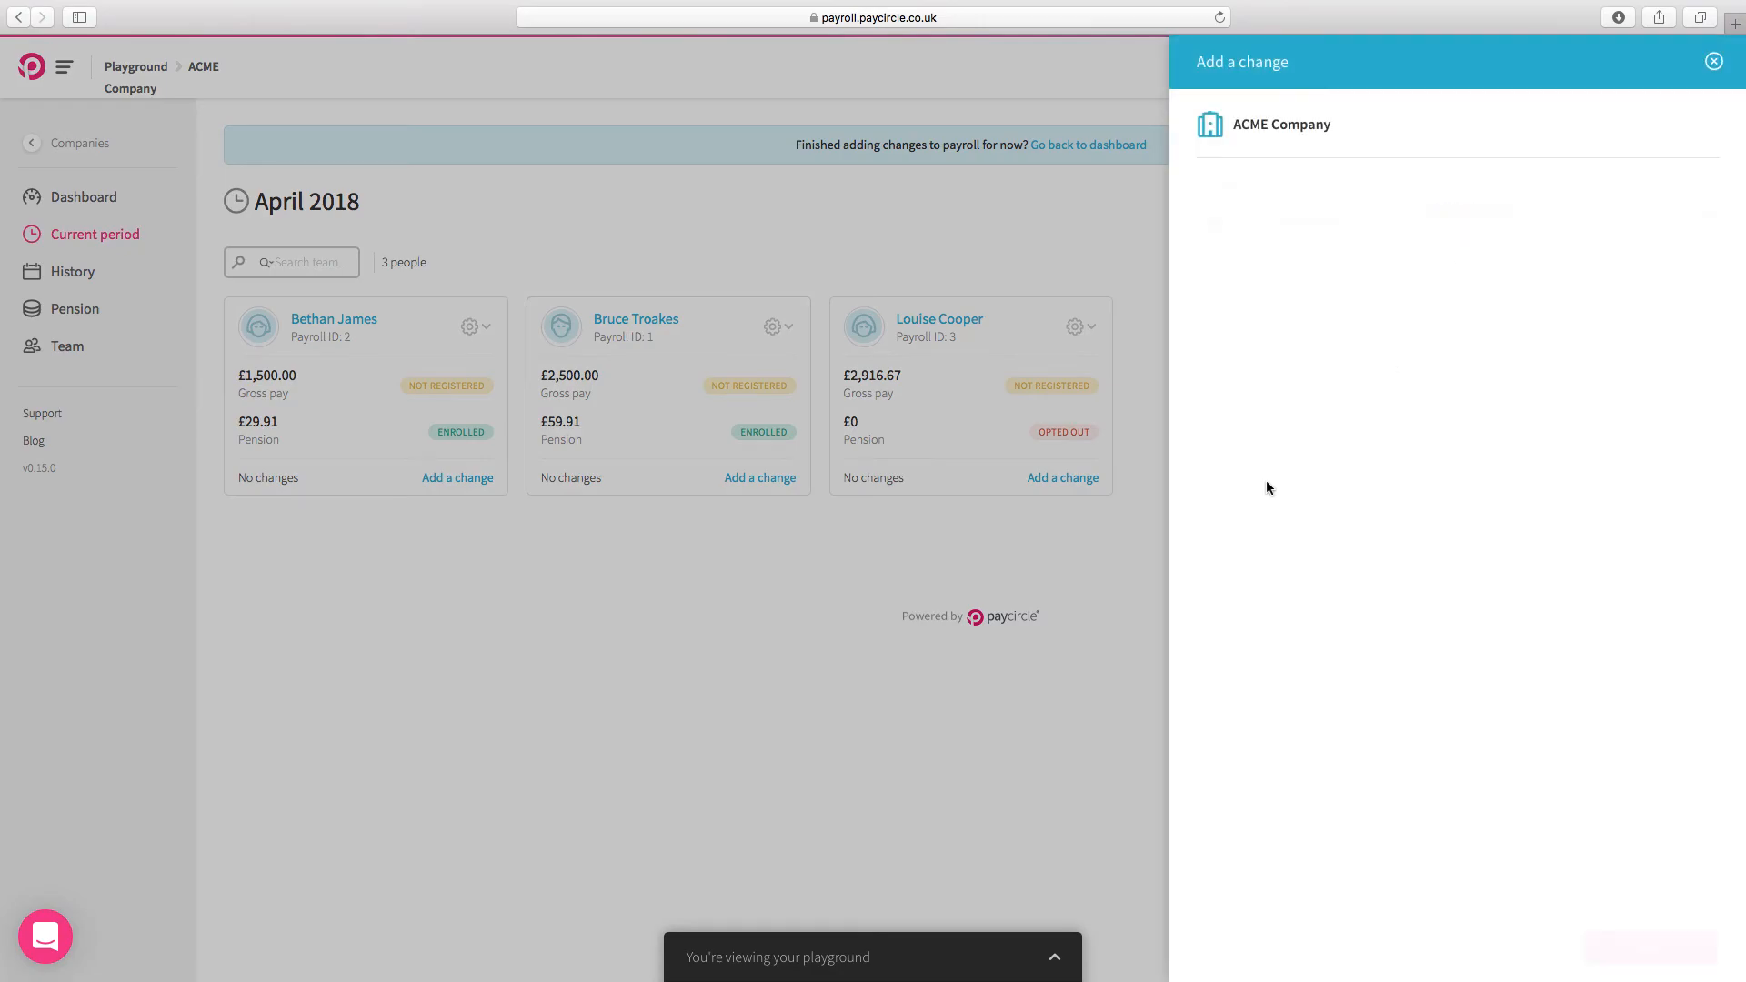
left_click(1271, 223)
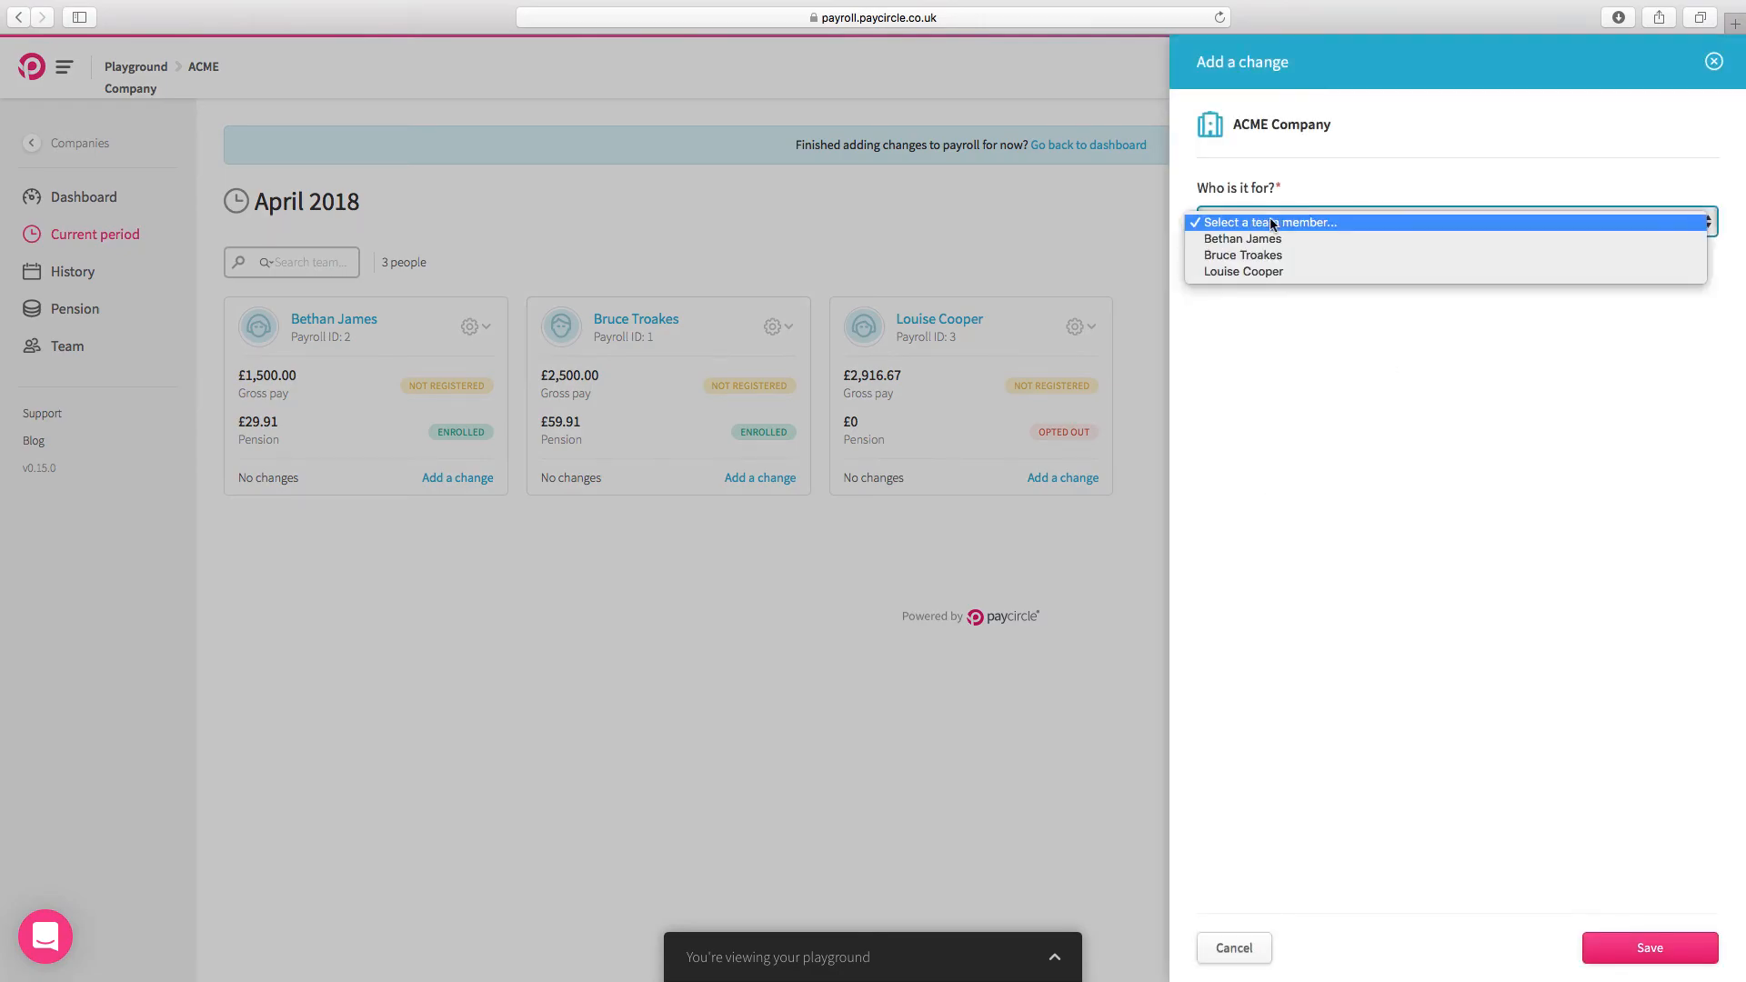
left_click(1269, 272)
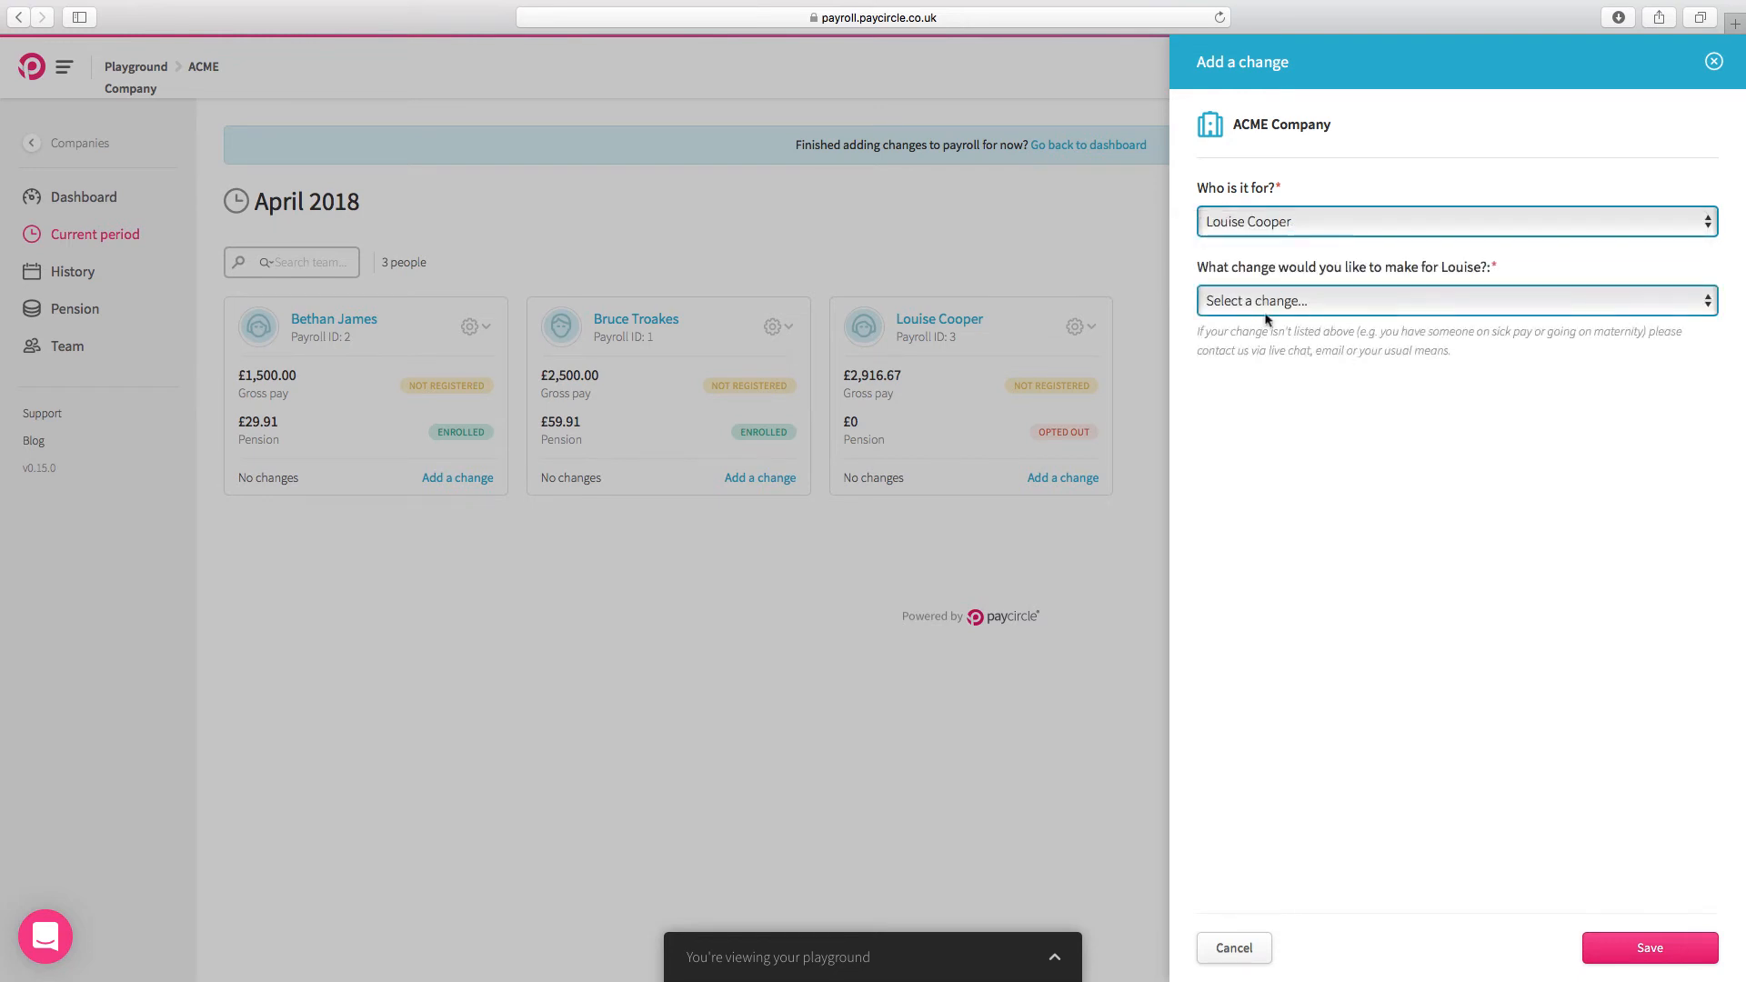
left_click(1271, 302)
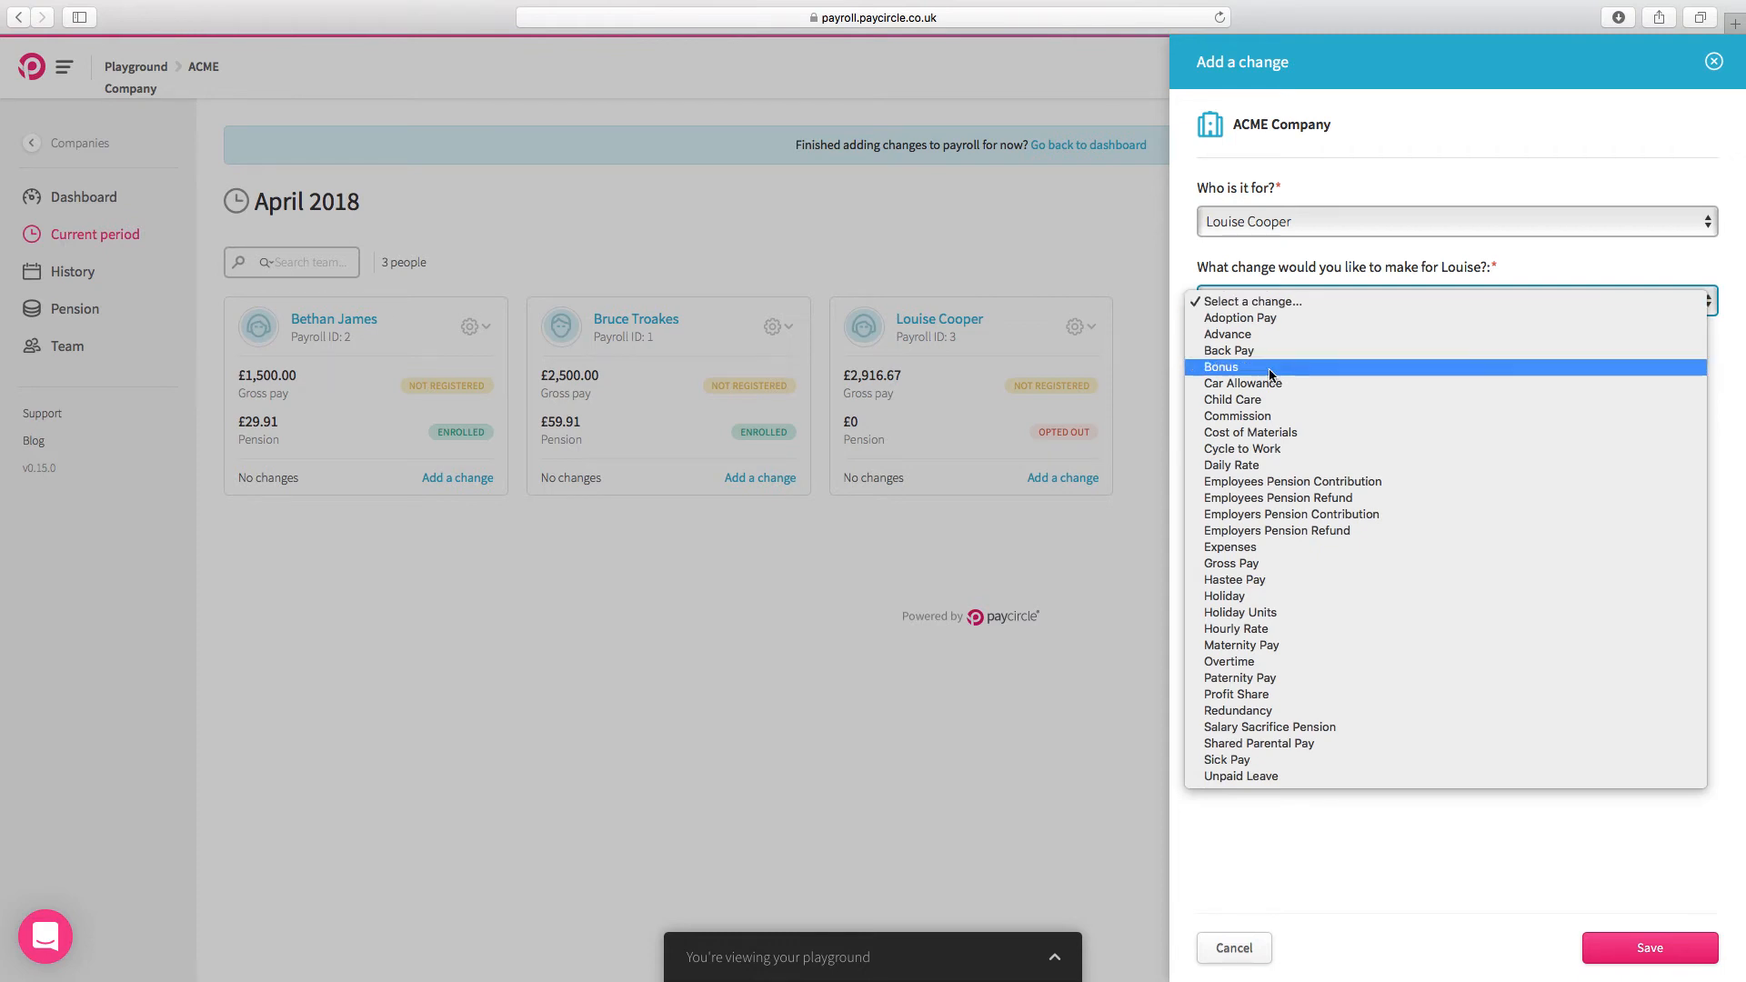
left_click(1301, 779)
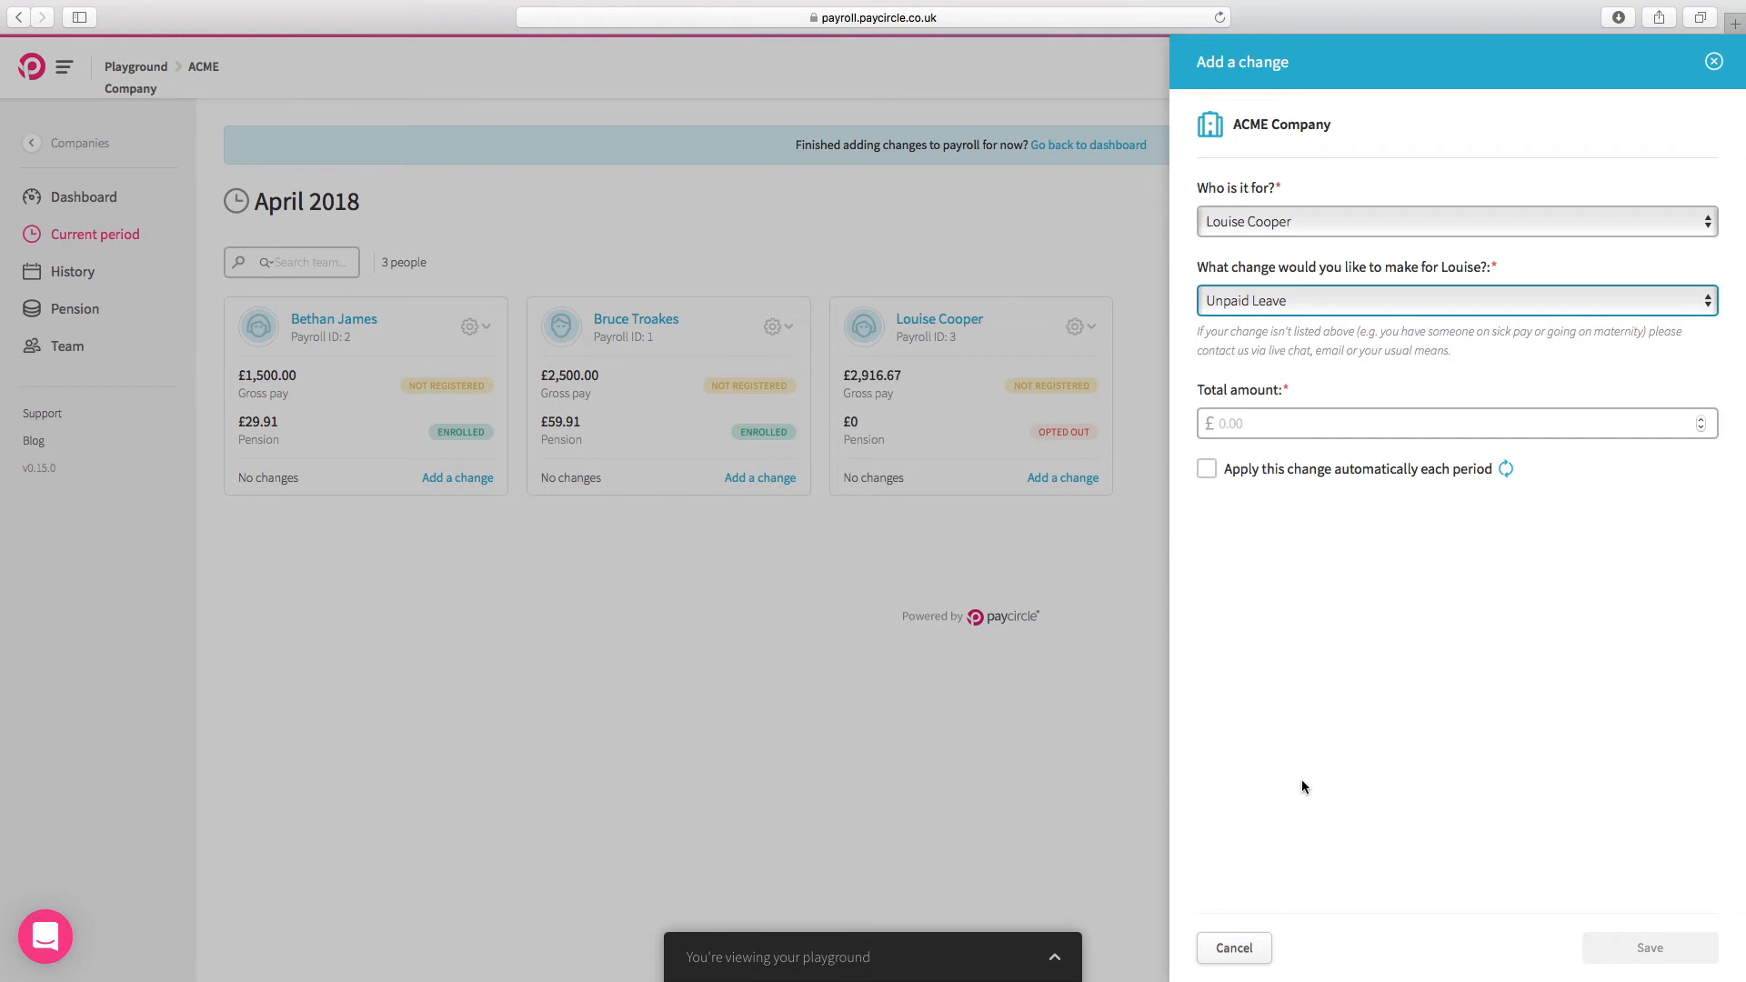
left_click(1225, 426)
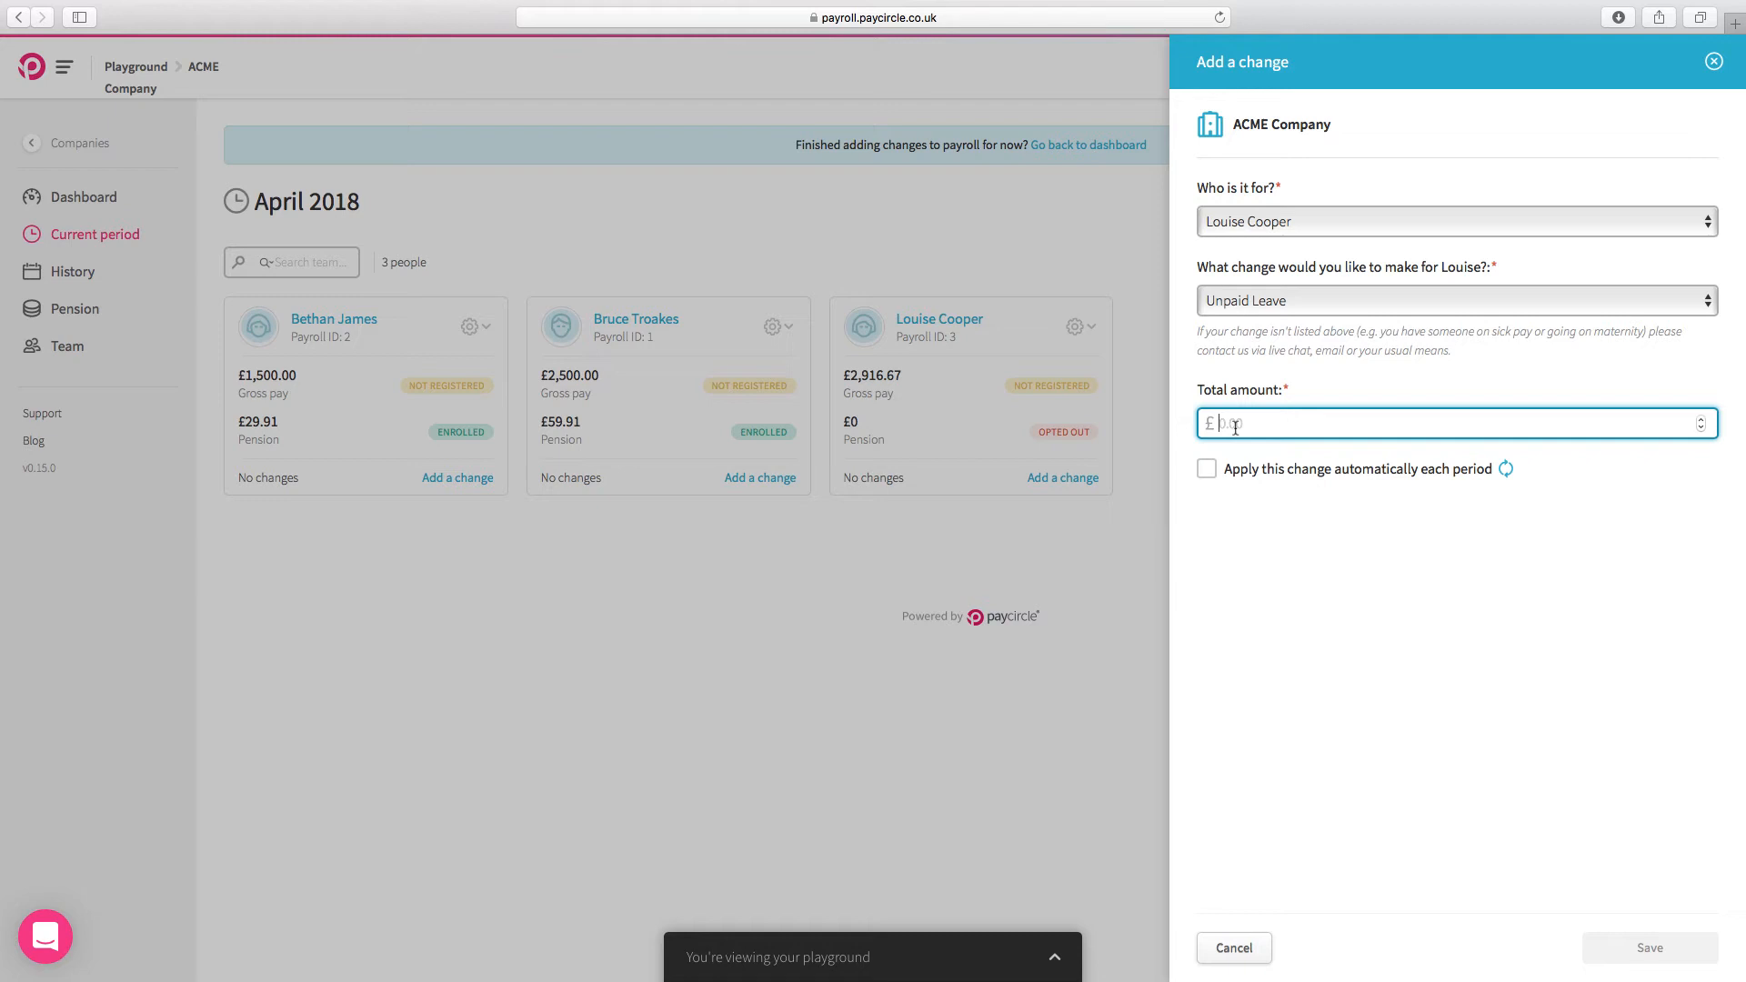
type("100.00")
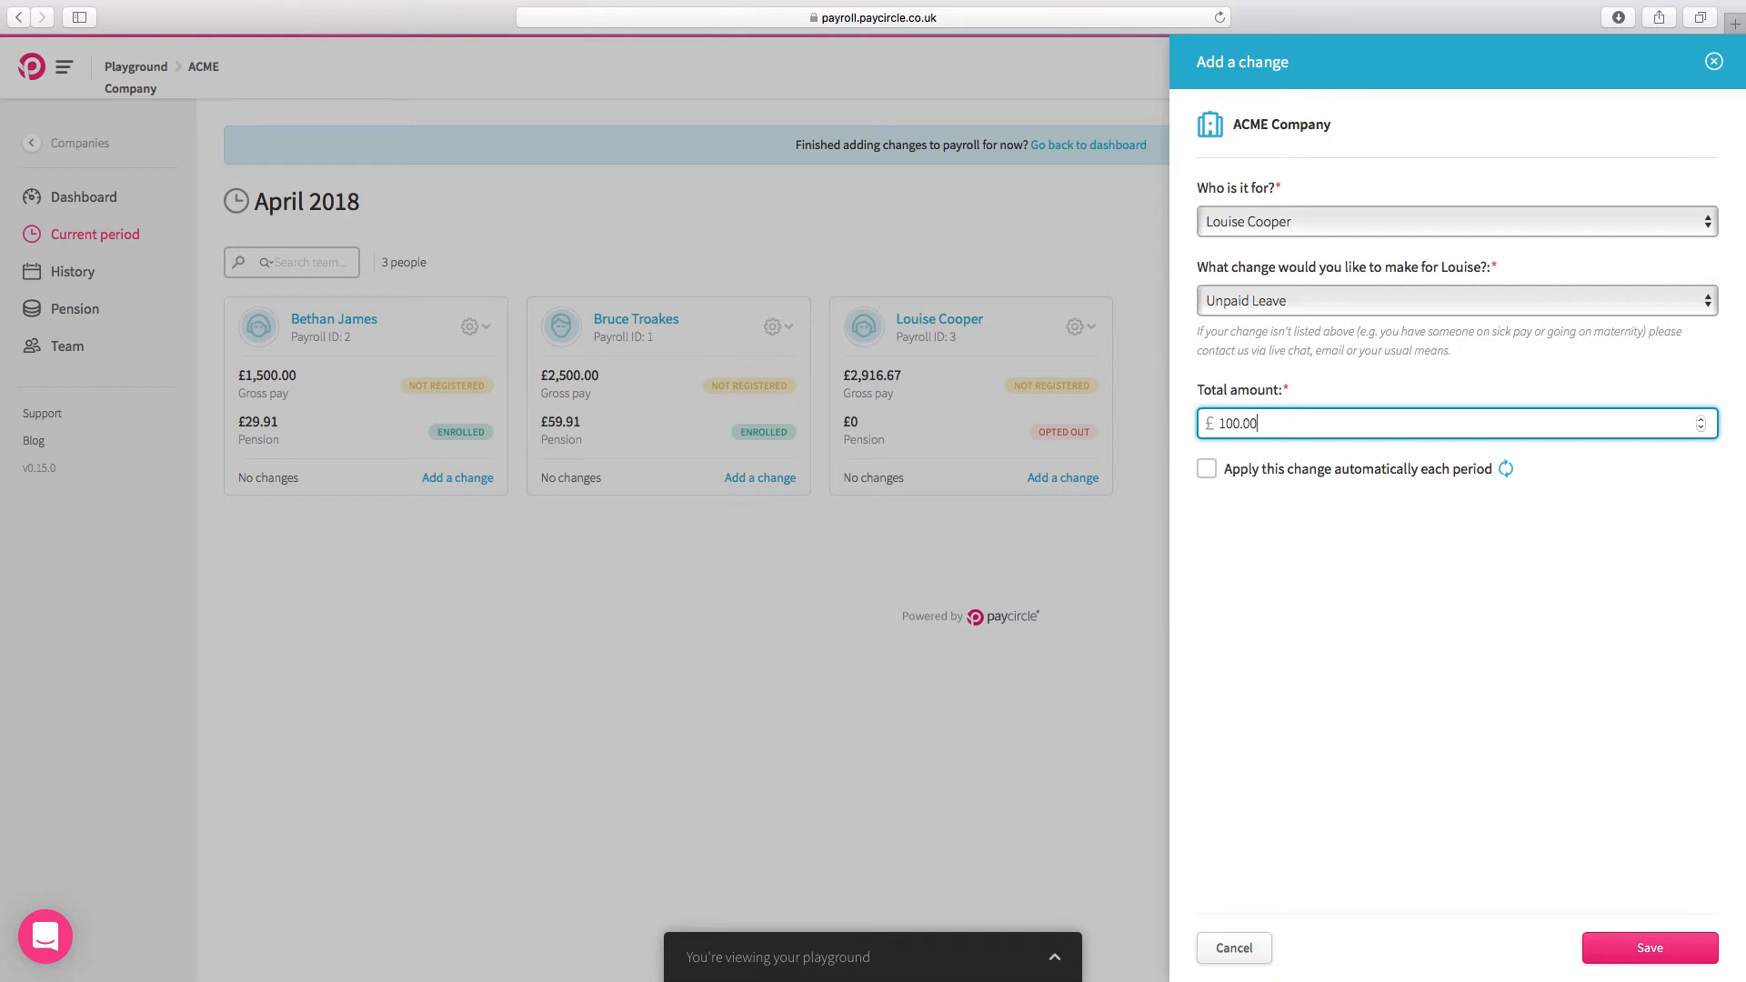
left_click(1650, 960)
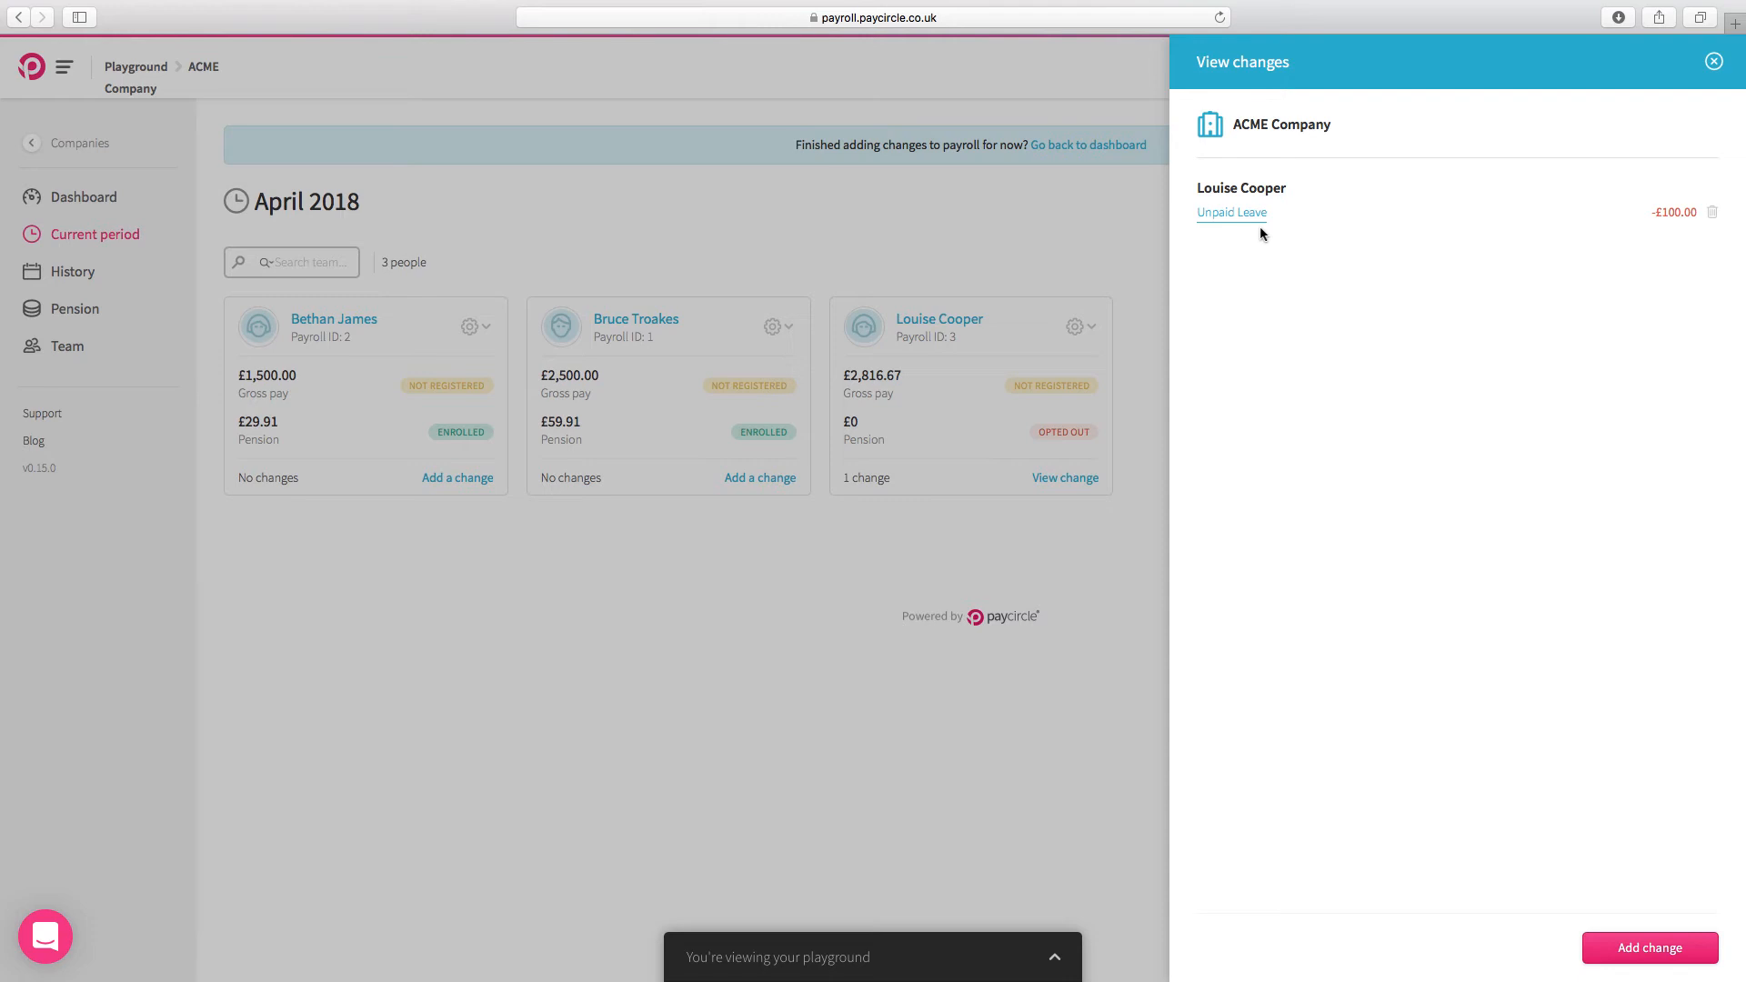
left_click(1715, 61)
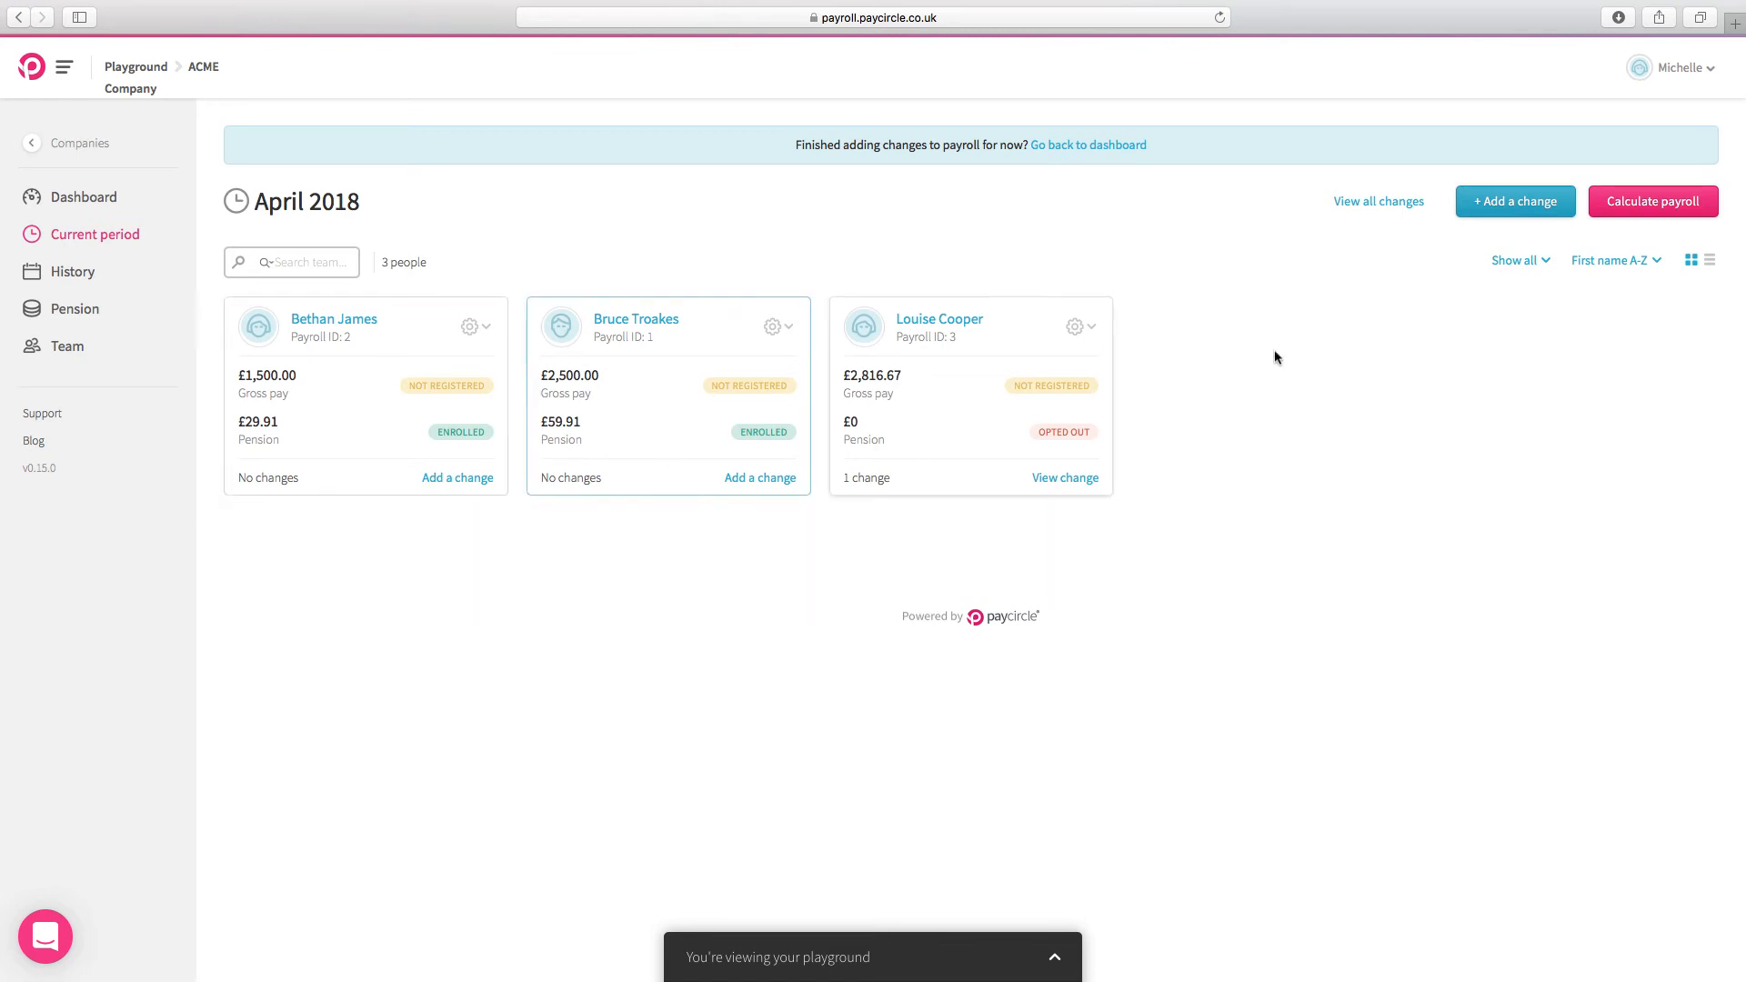
Step: Add an Overtime change for the first team member with quantity 10 at £15.00 per unit, save it, and close the changes overview
left_click(1504, 214)
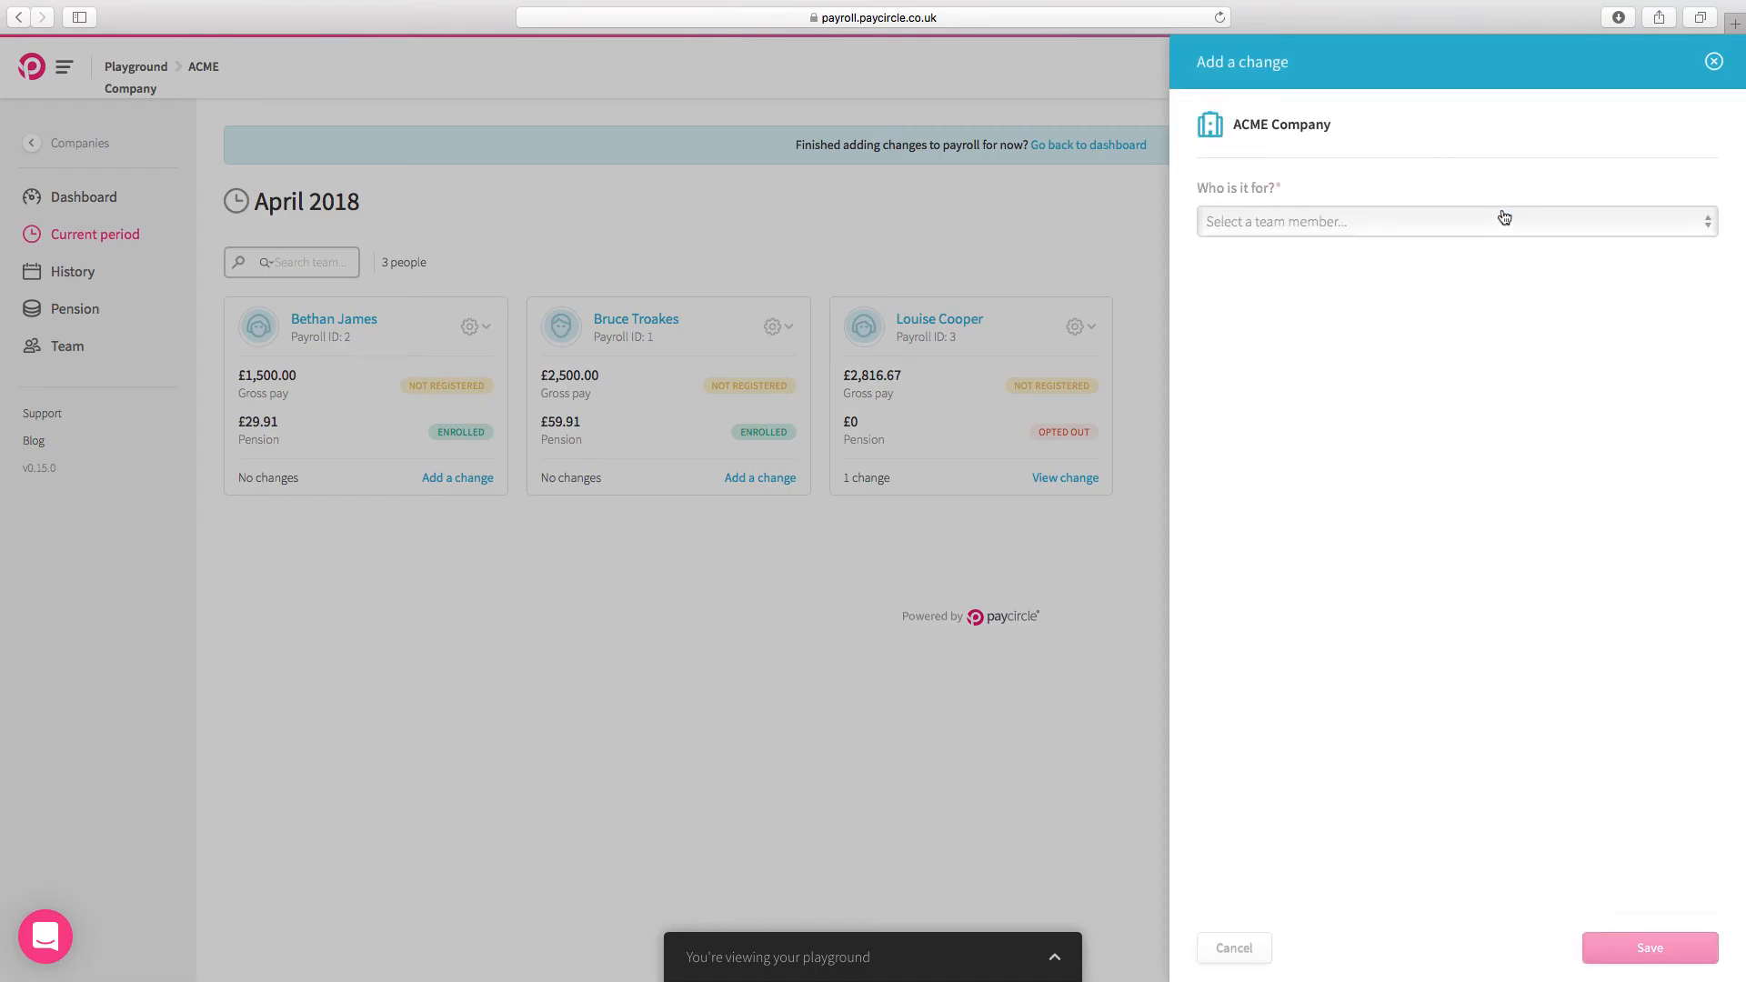
left_click(1426, 223)
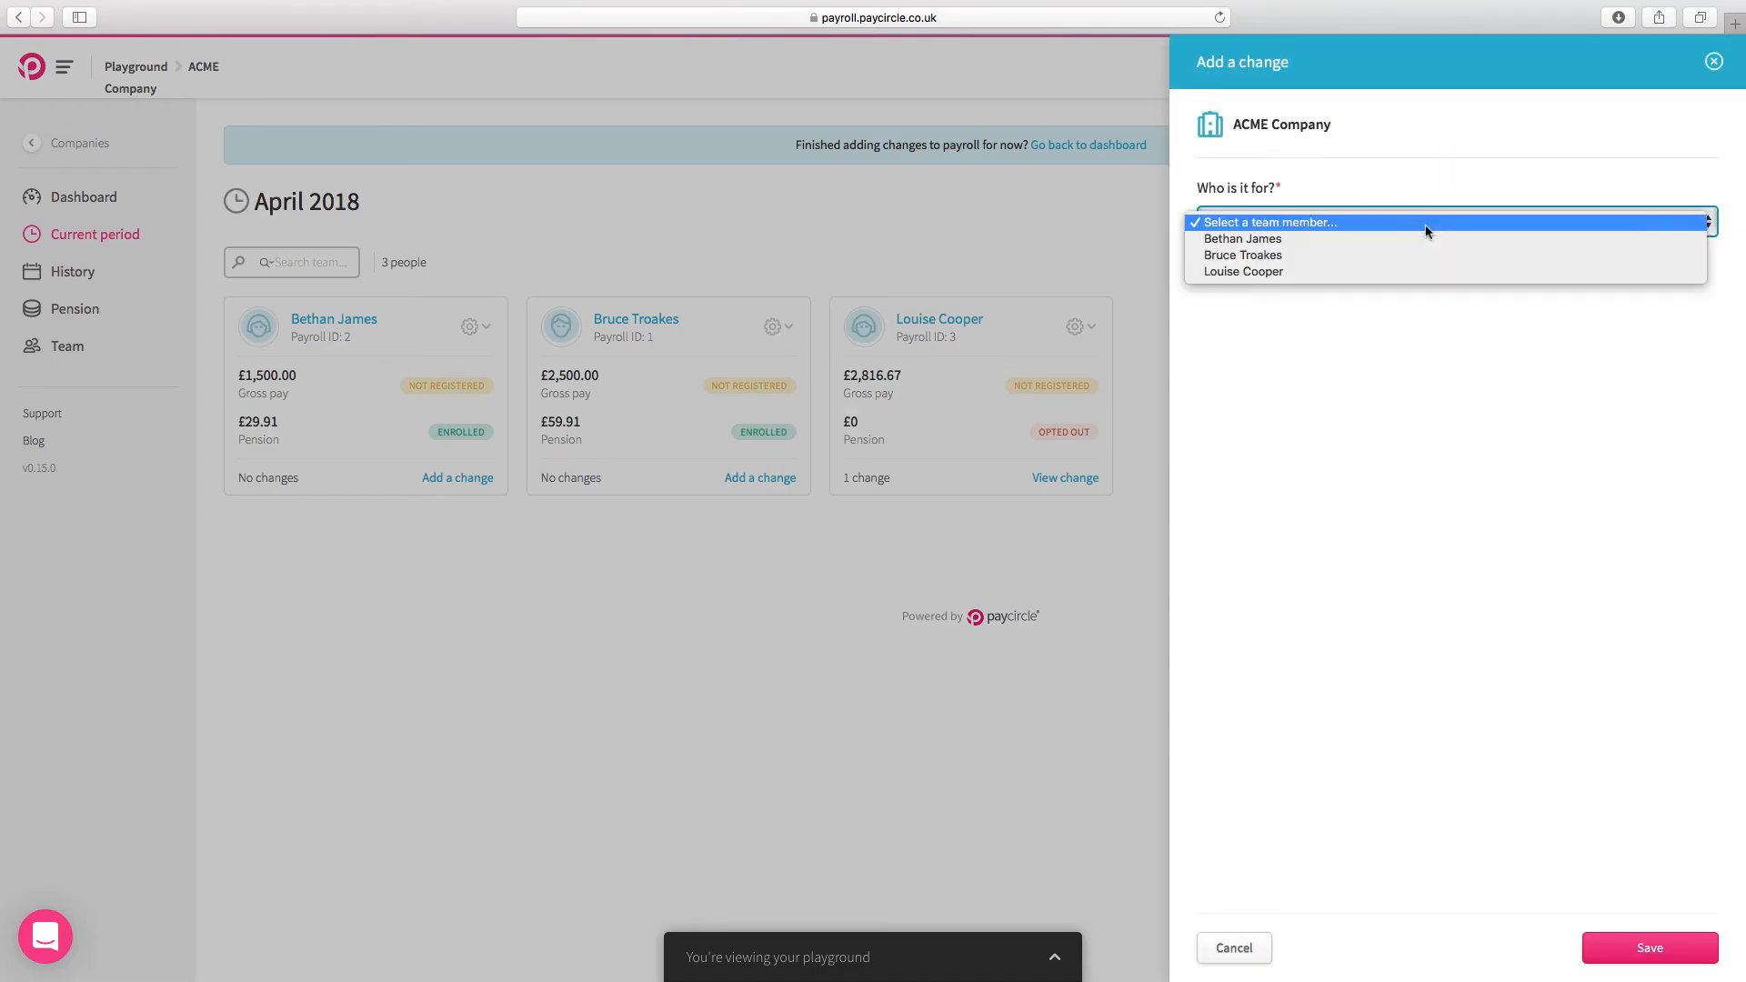
left_click(1302, 240)
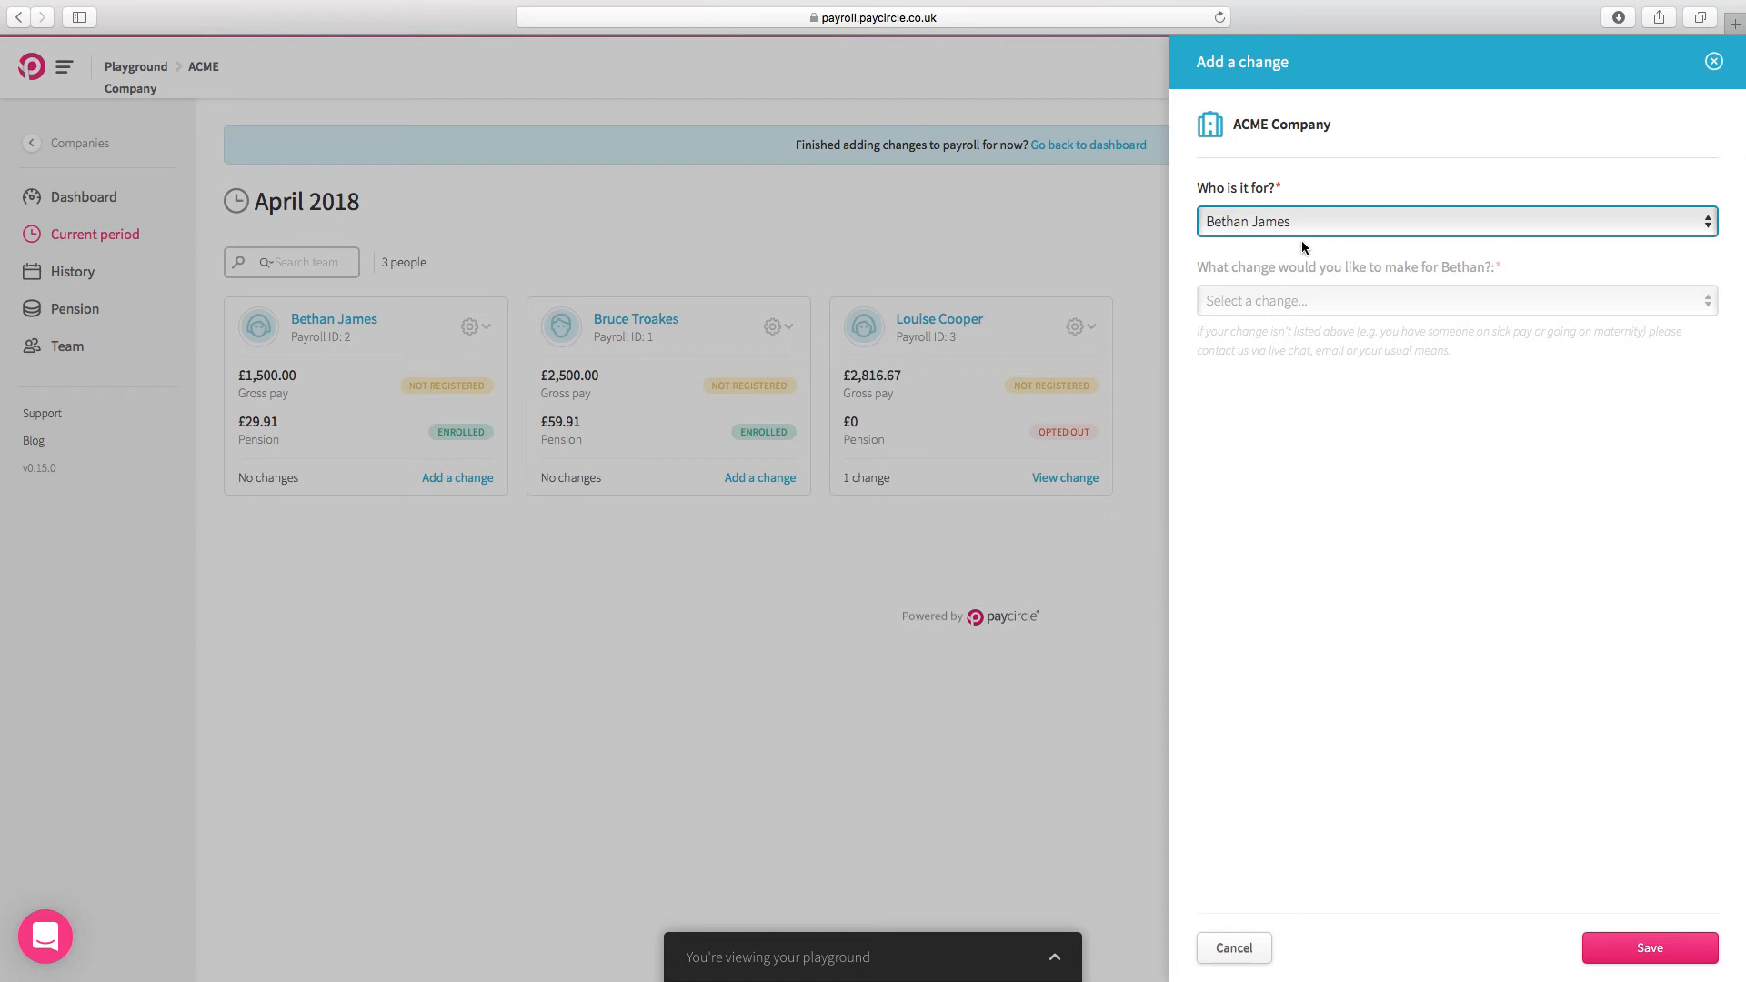
left_click(1305, 302)
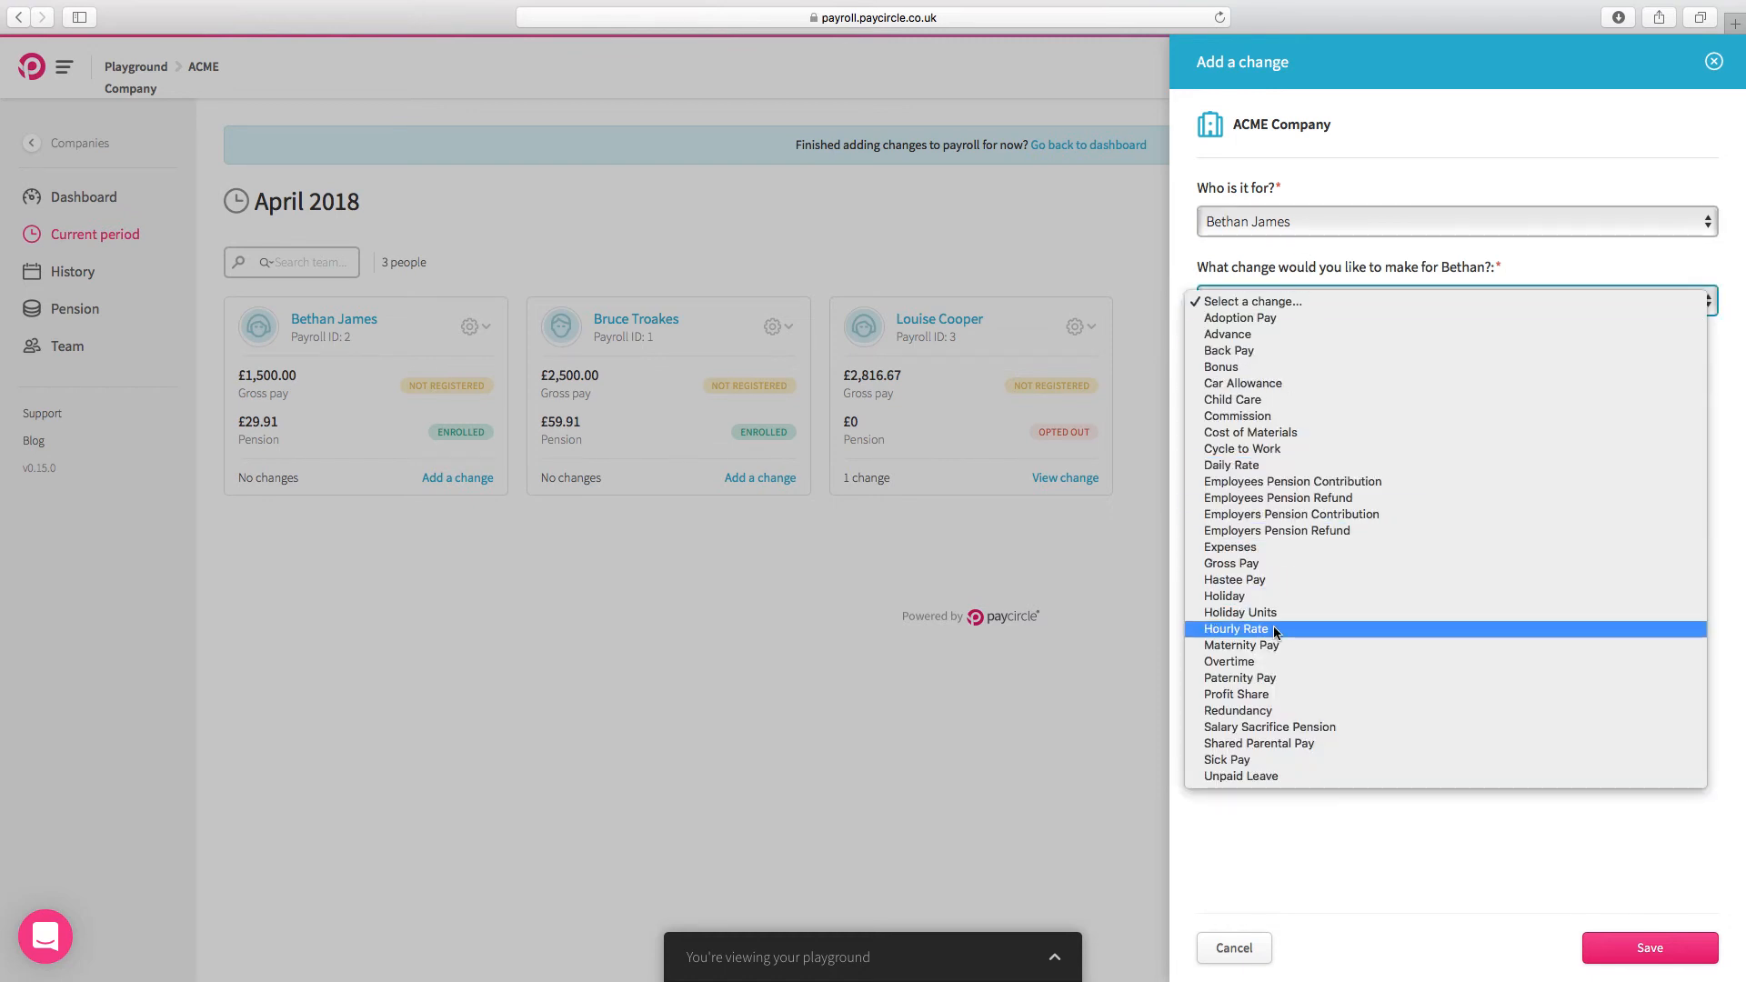
left_click(1273, 663)
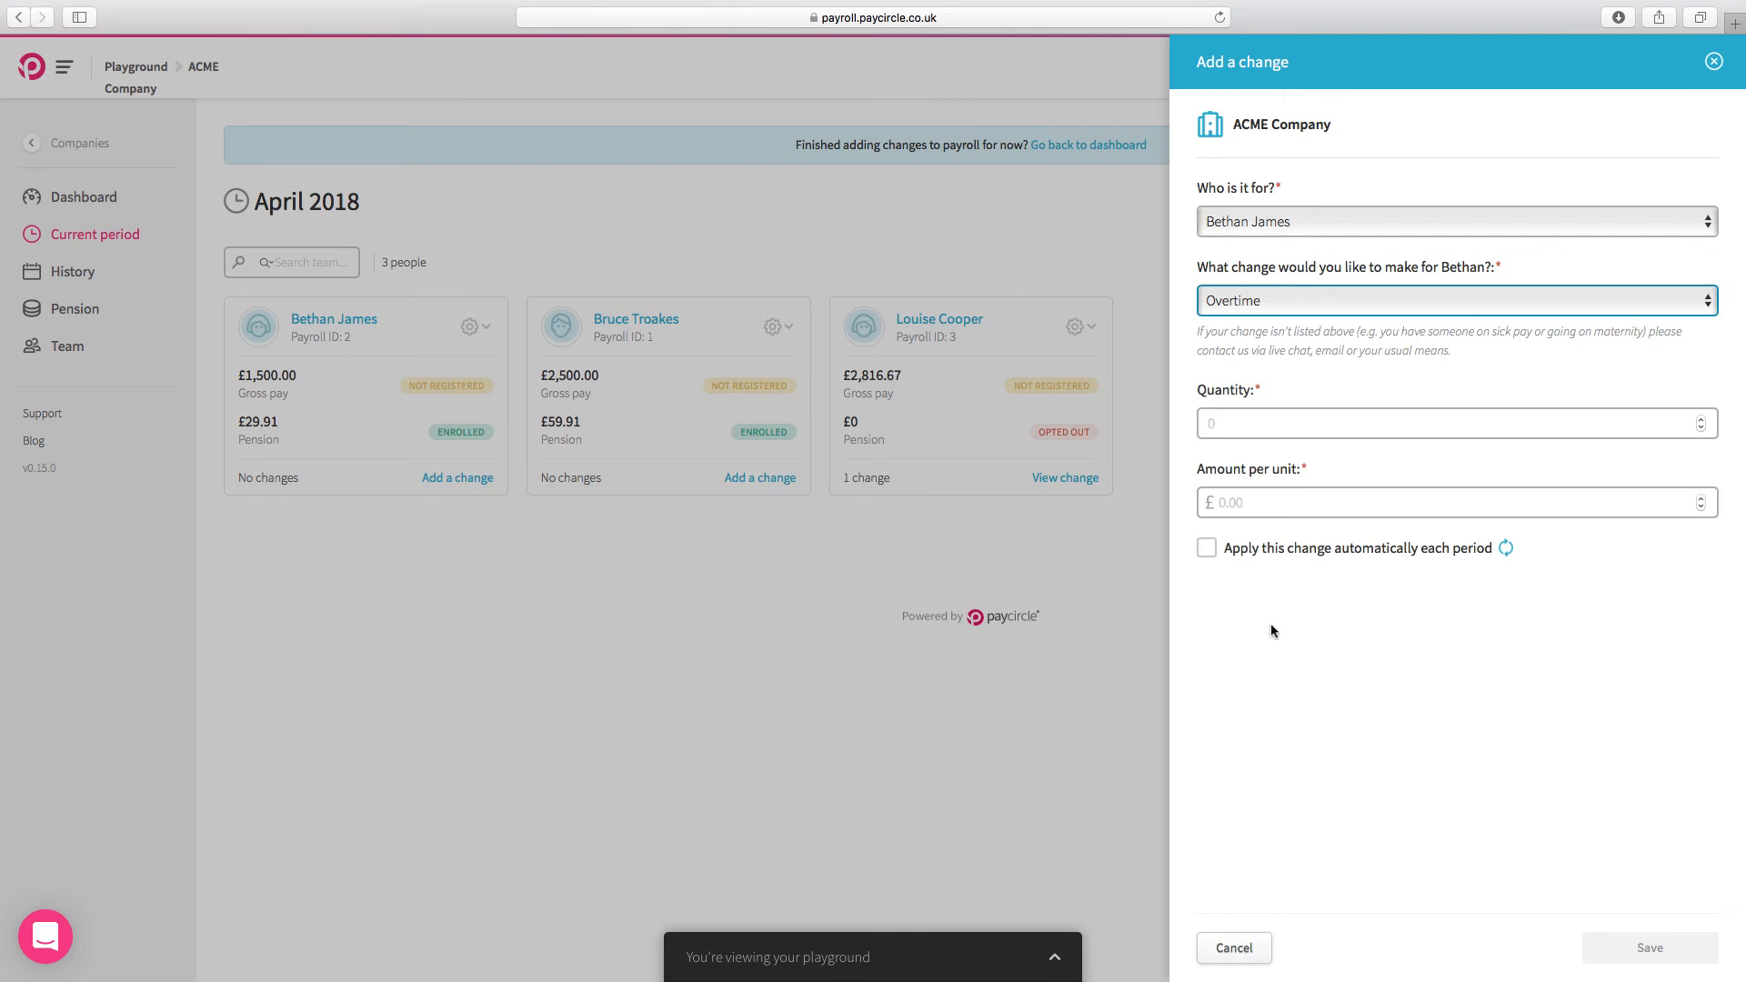
left_click(1245, 423)
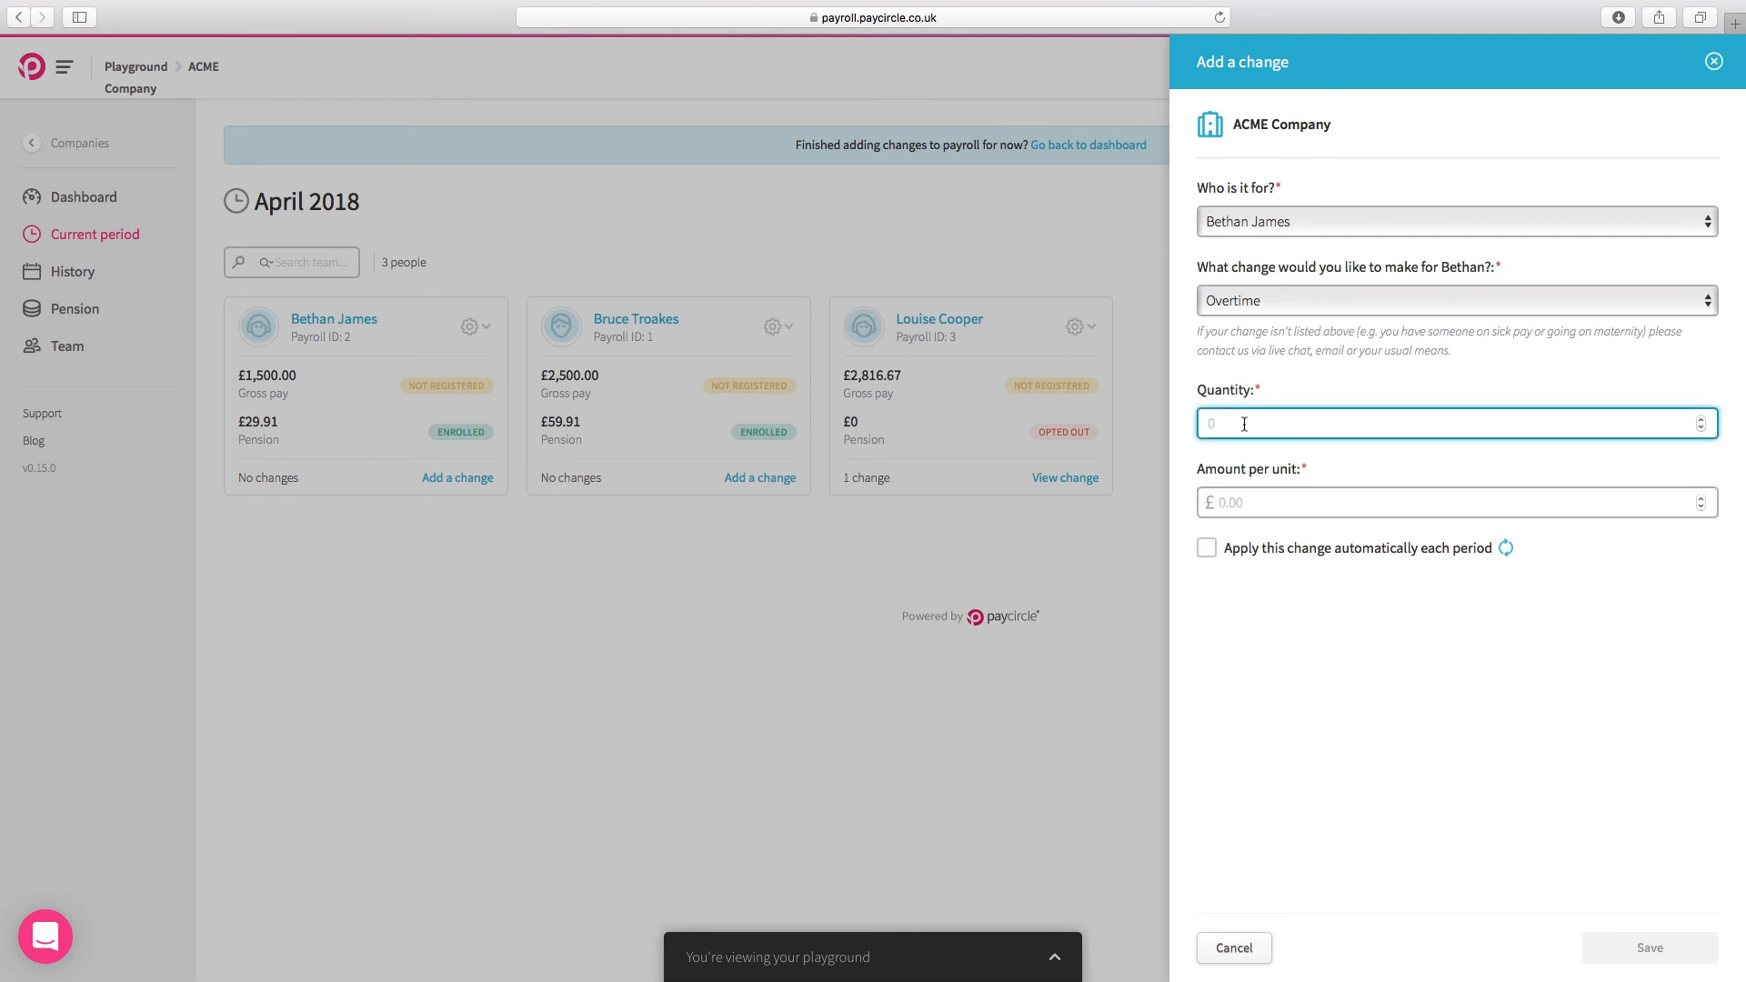
type("10")
left_click(1283, 507)
type("1")
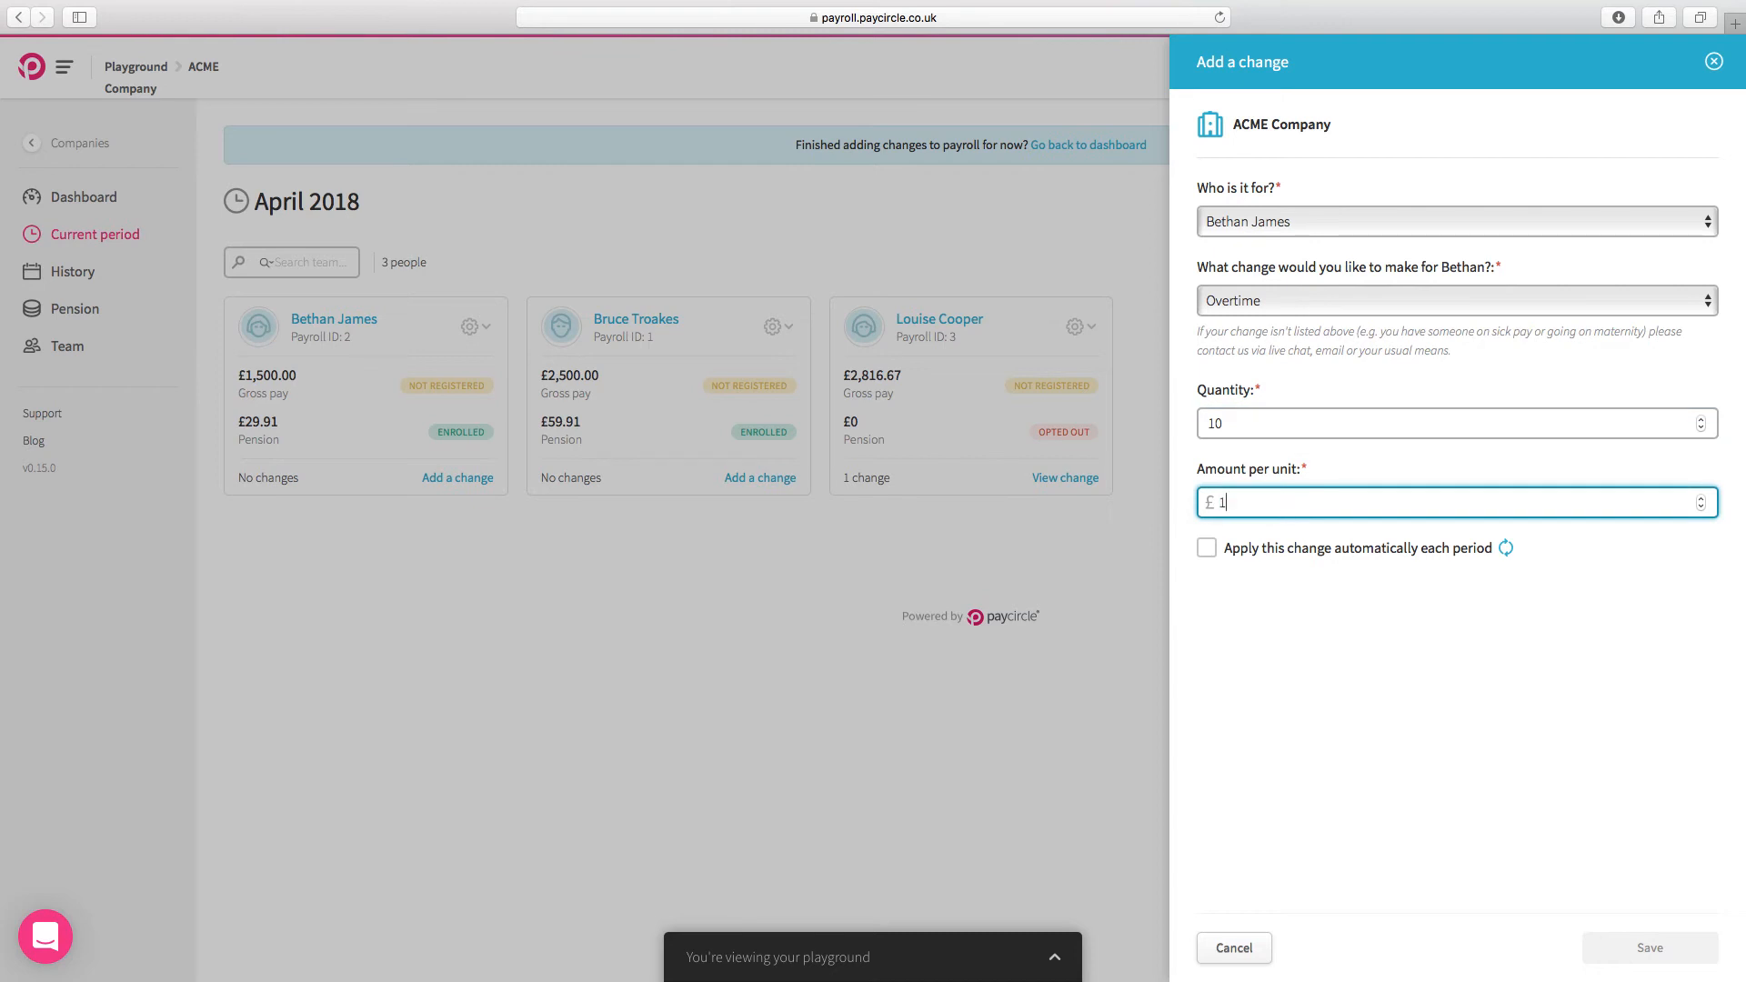
type("5.00")
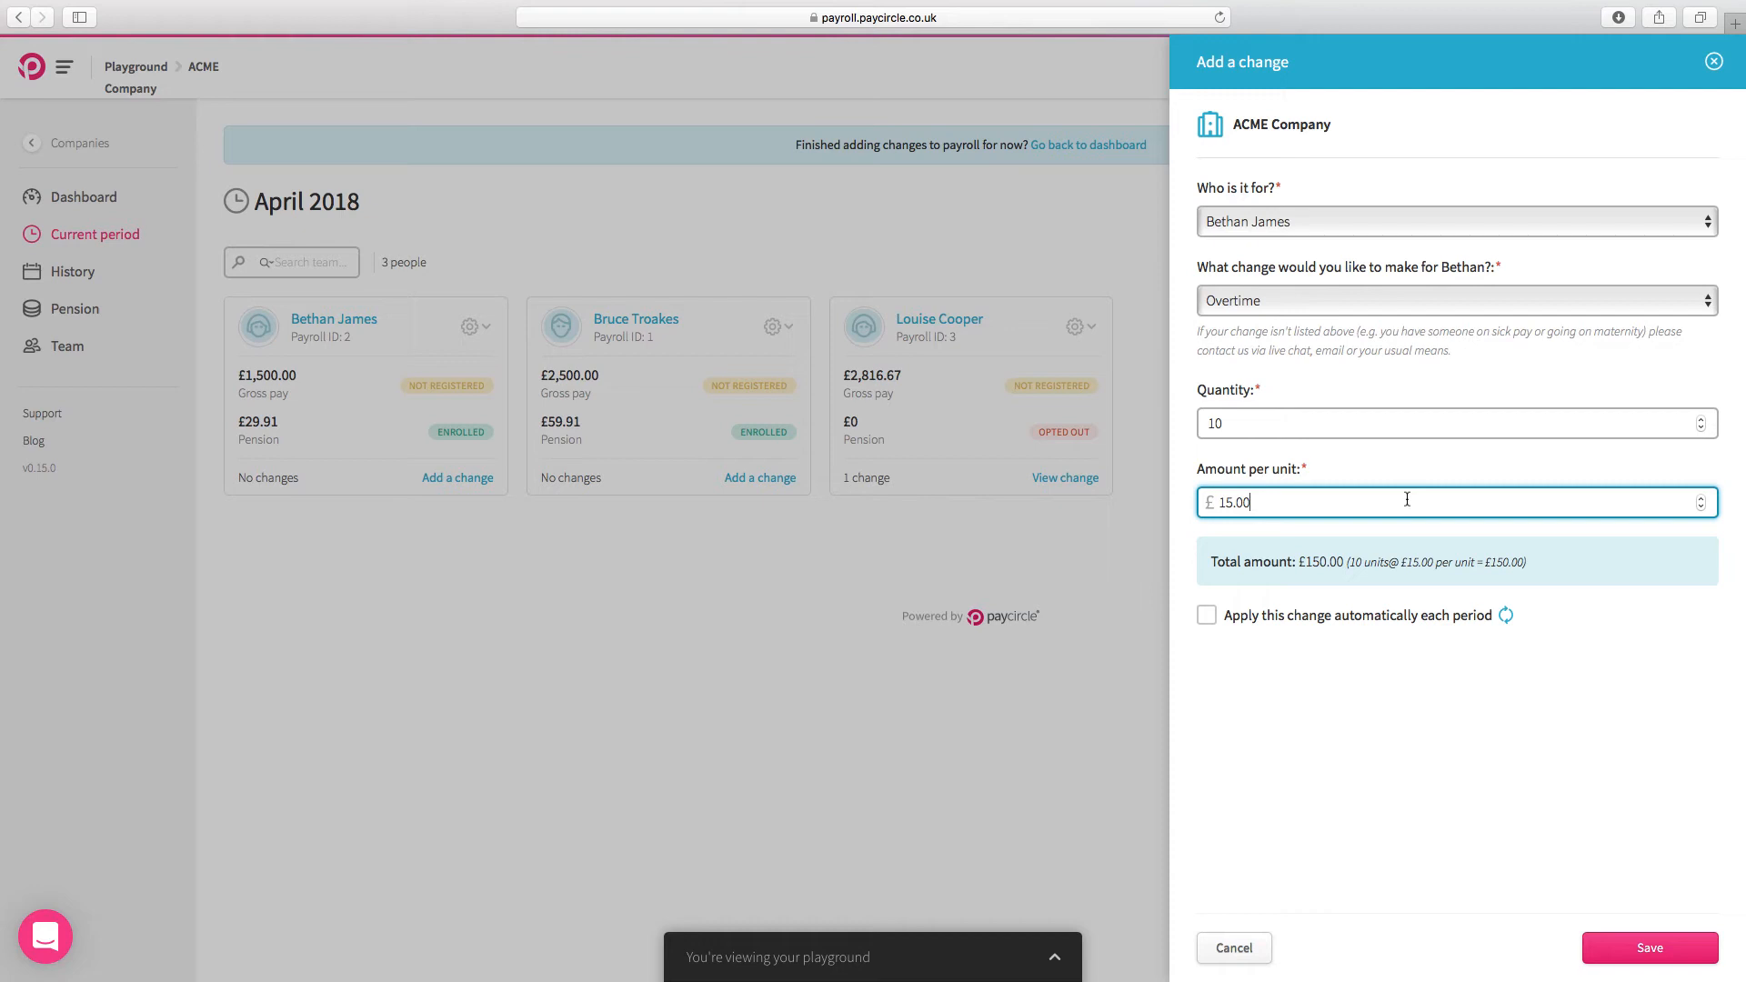
left_click(1678, 945)
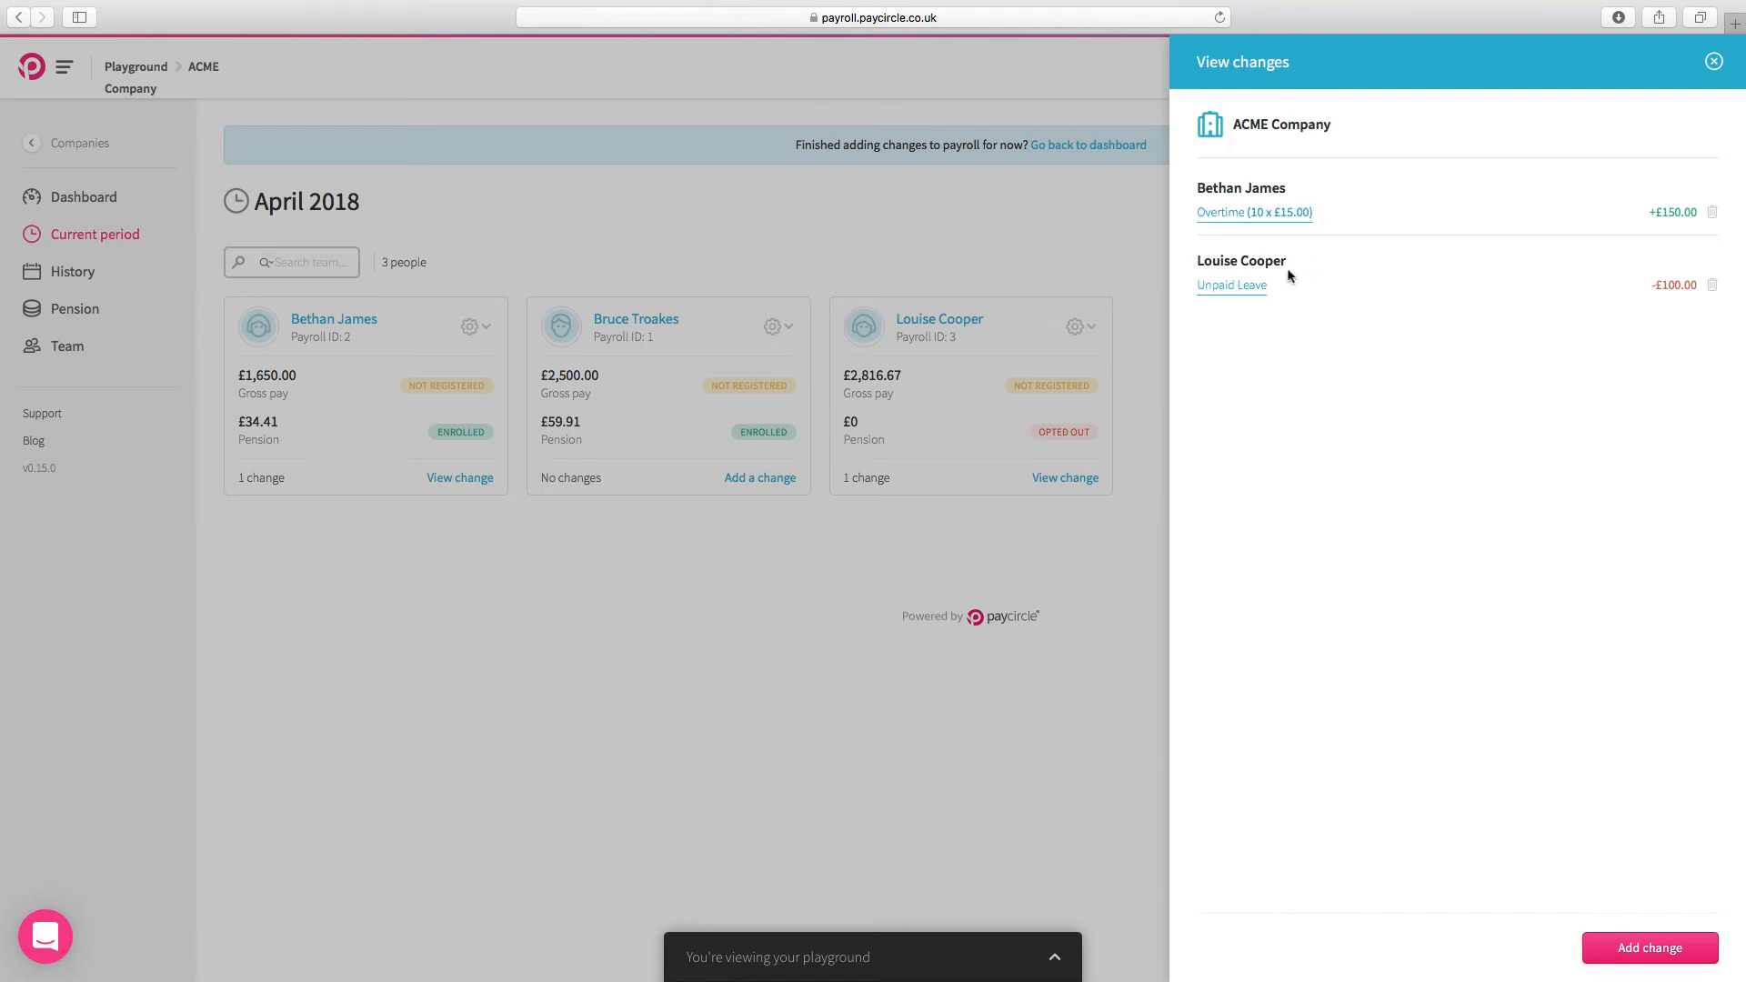
left_click(1715, 64)
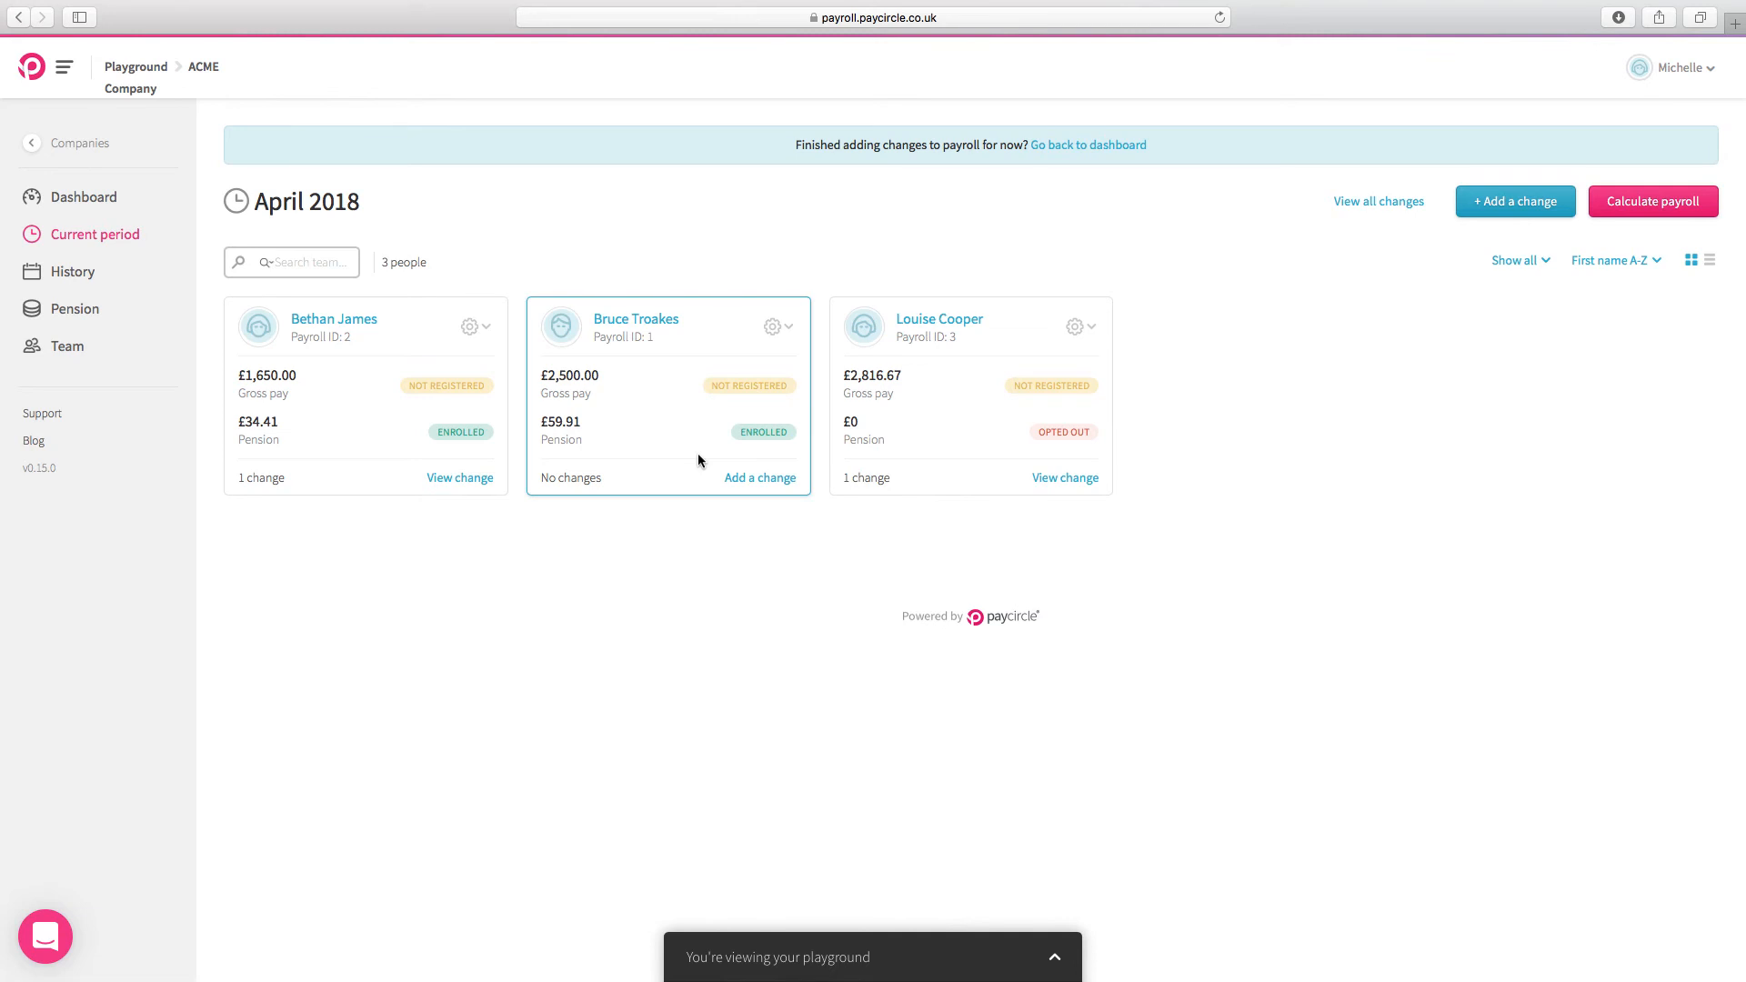
Step: Add a £100.00 Bonus for the second team member that applies automatically each period, save it, and close the changes overview
left_click(1507, 204)
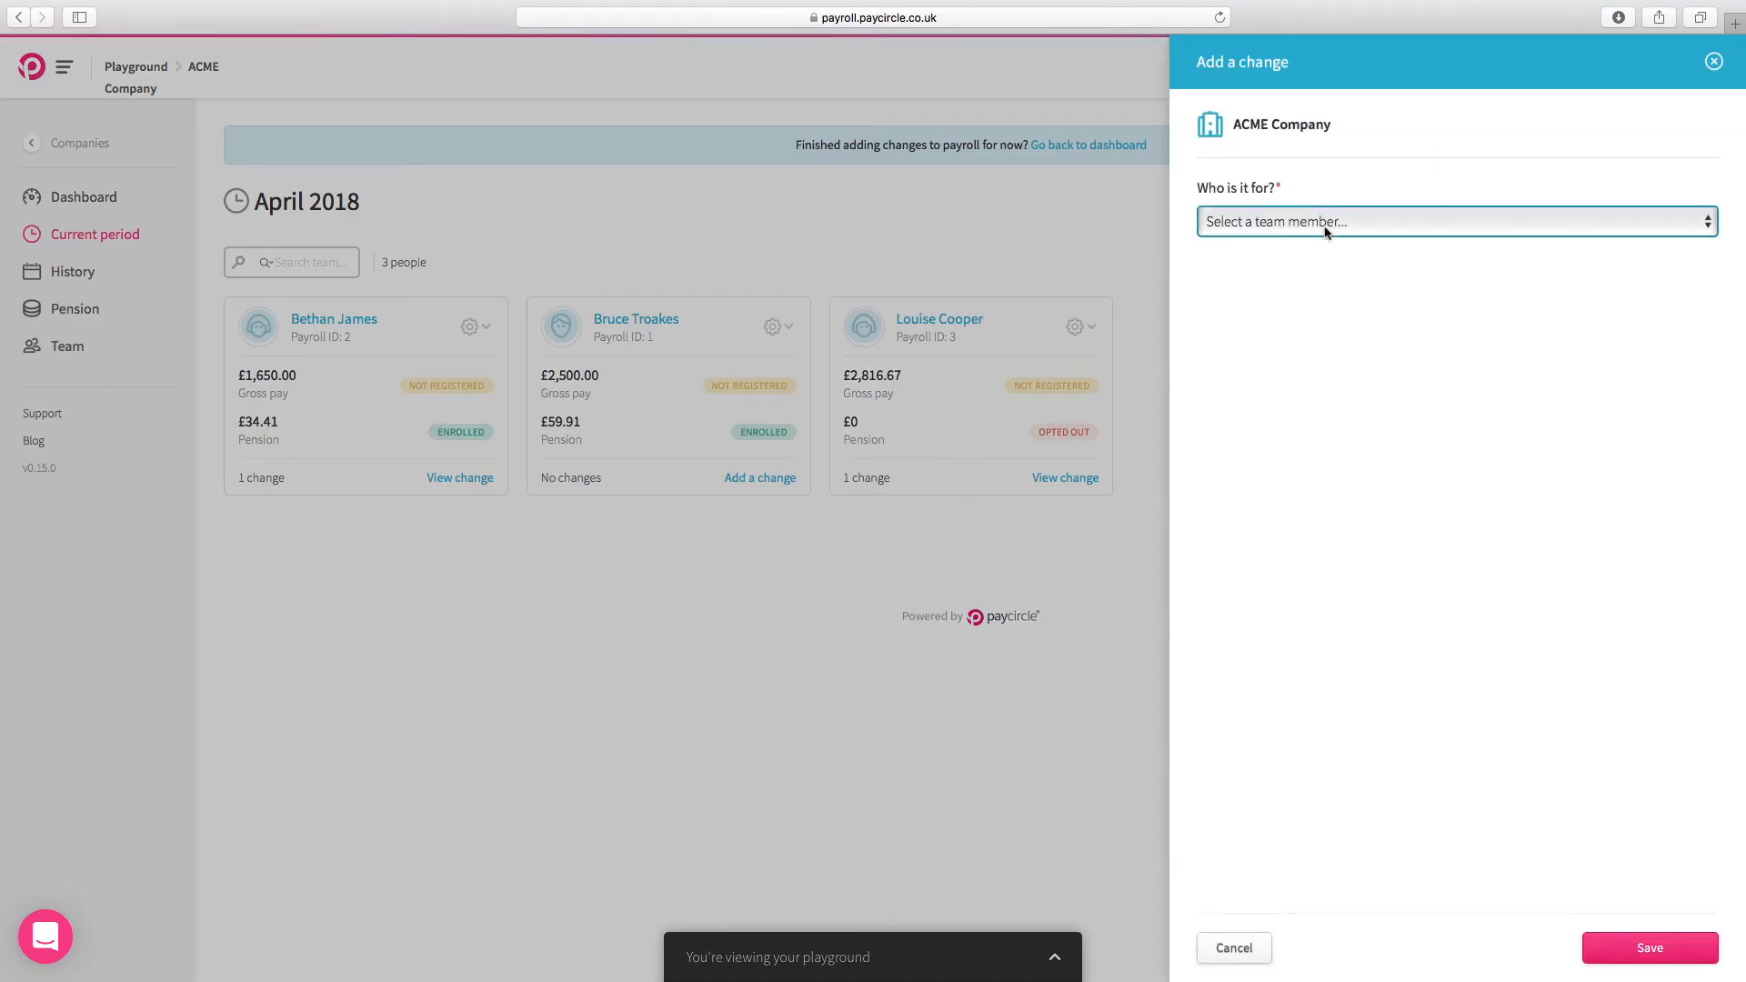
left_click(1326, 230)
left_click(1300, 258)
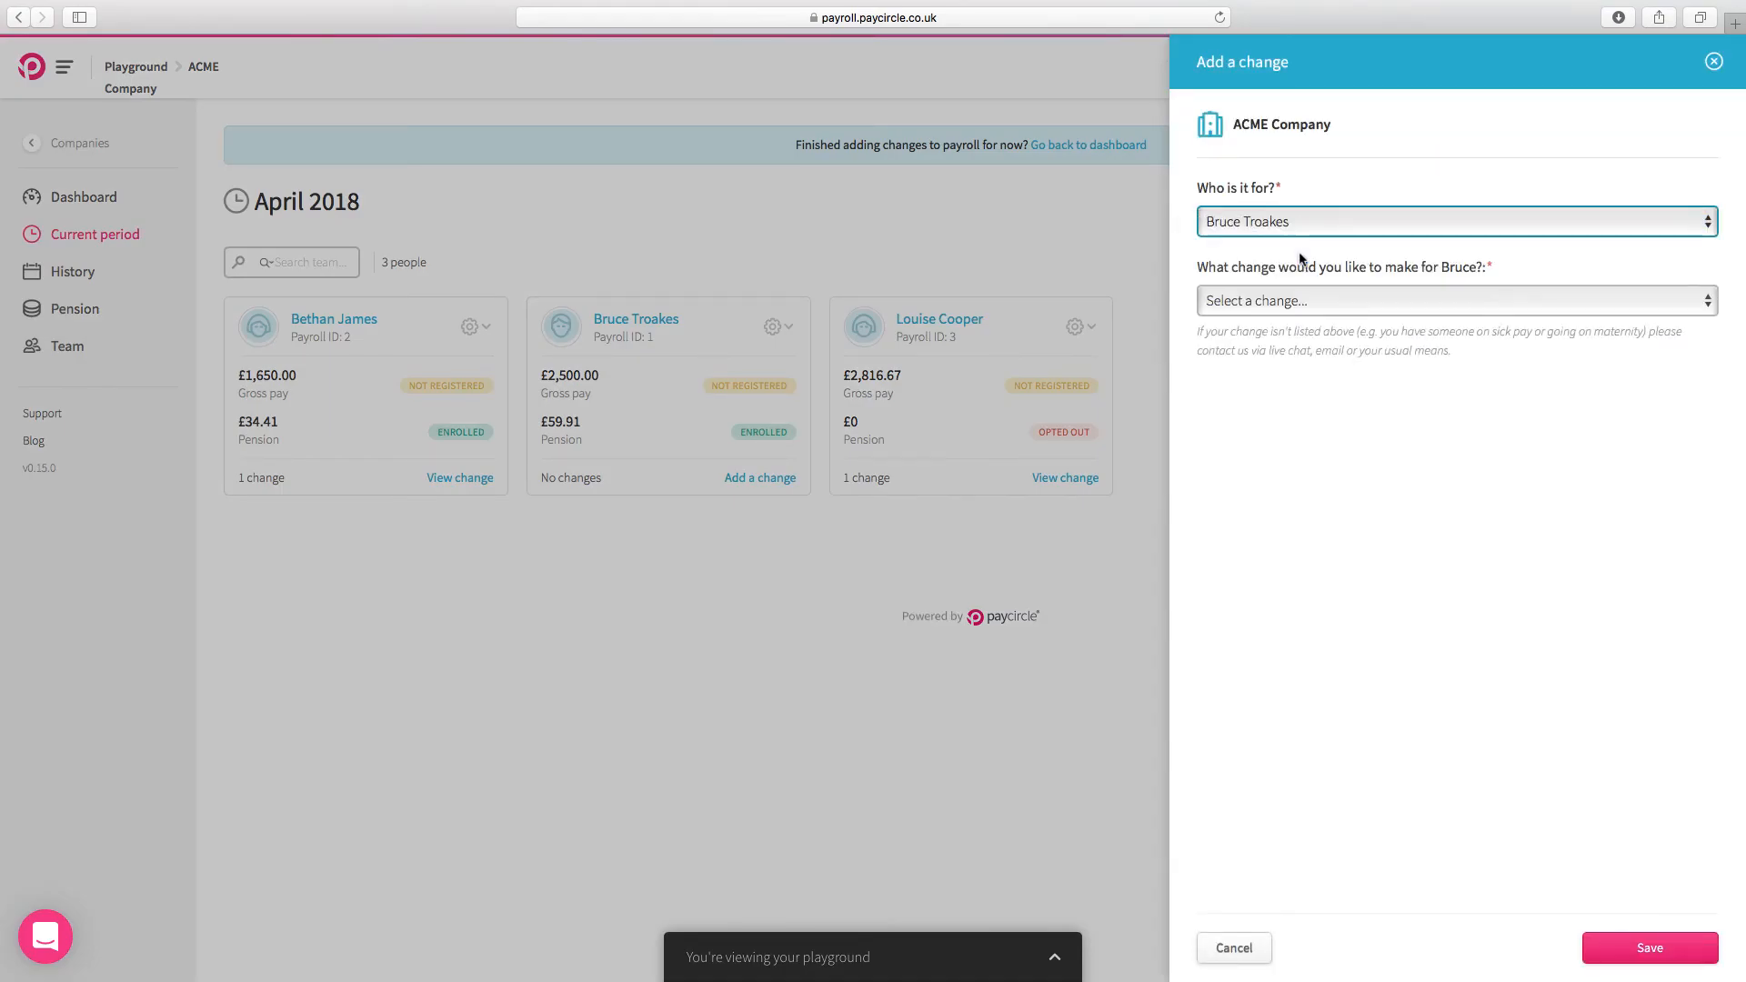
left_click(1294, 302)
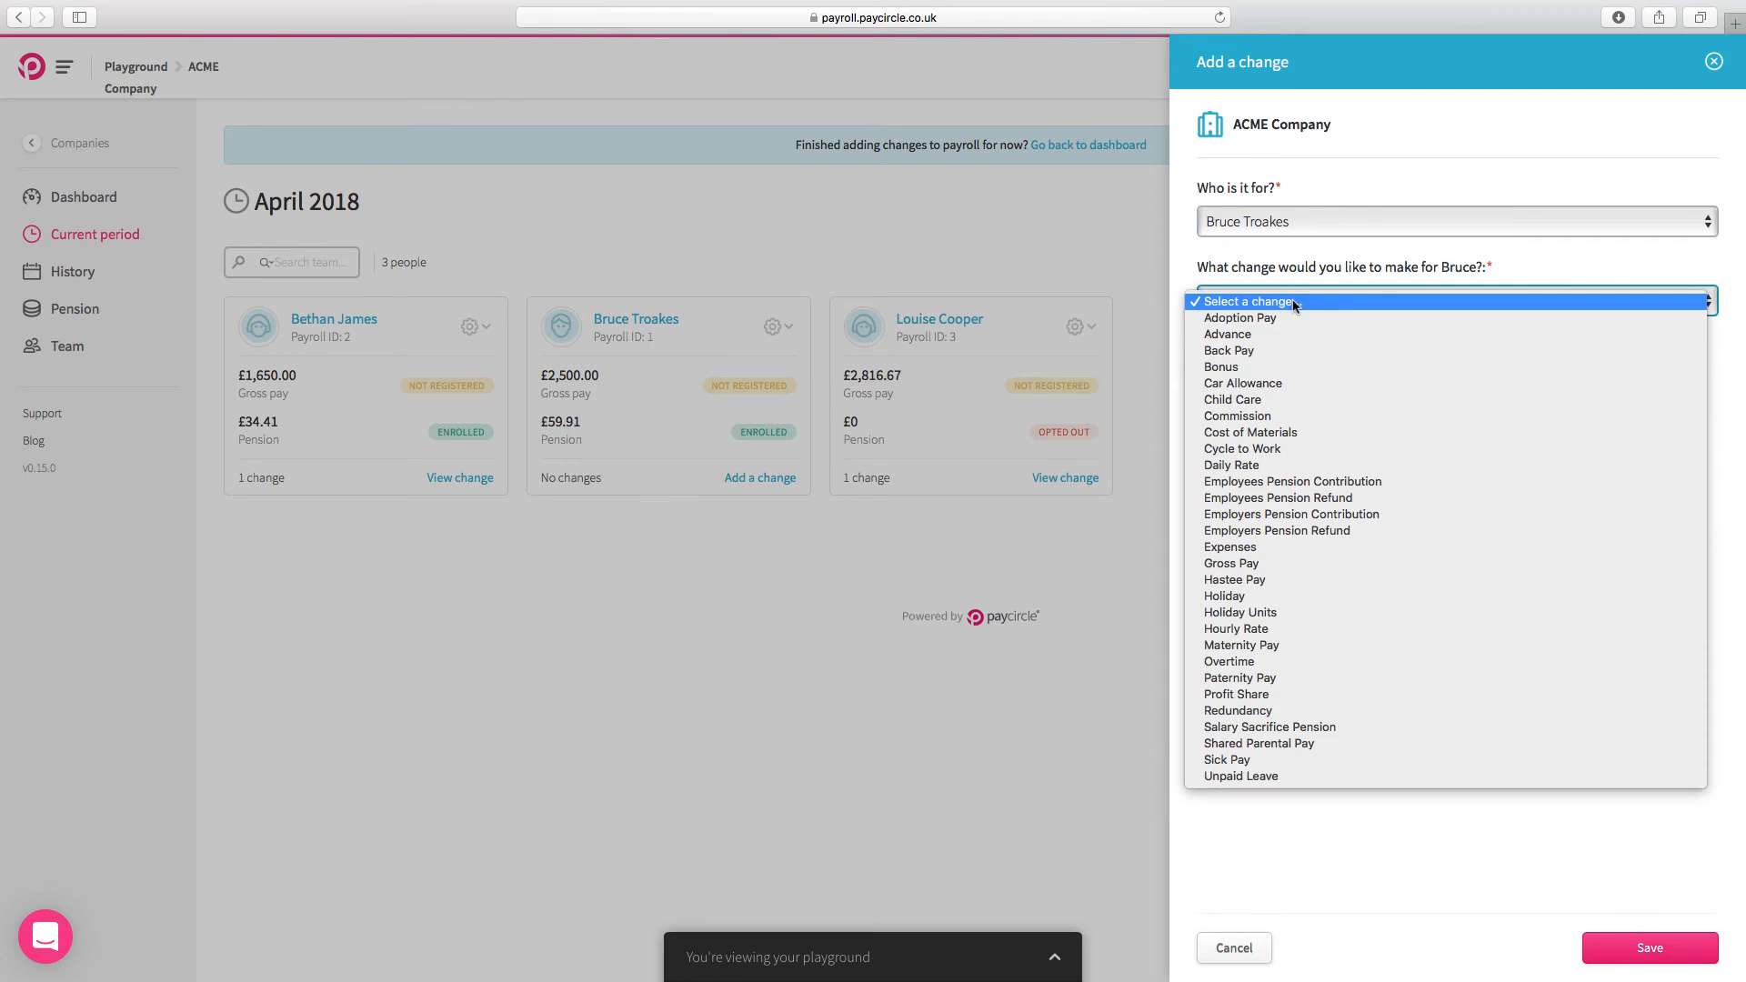
left_click(1253, 367)
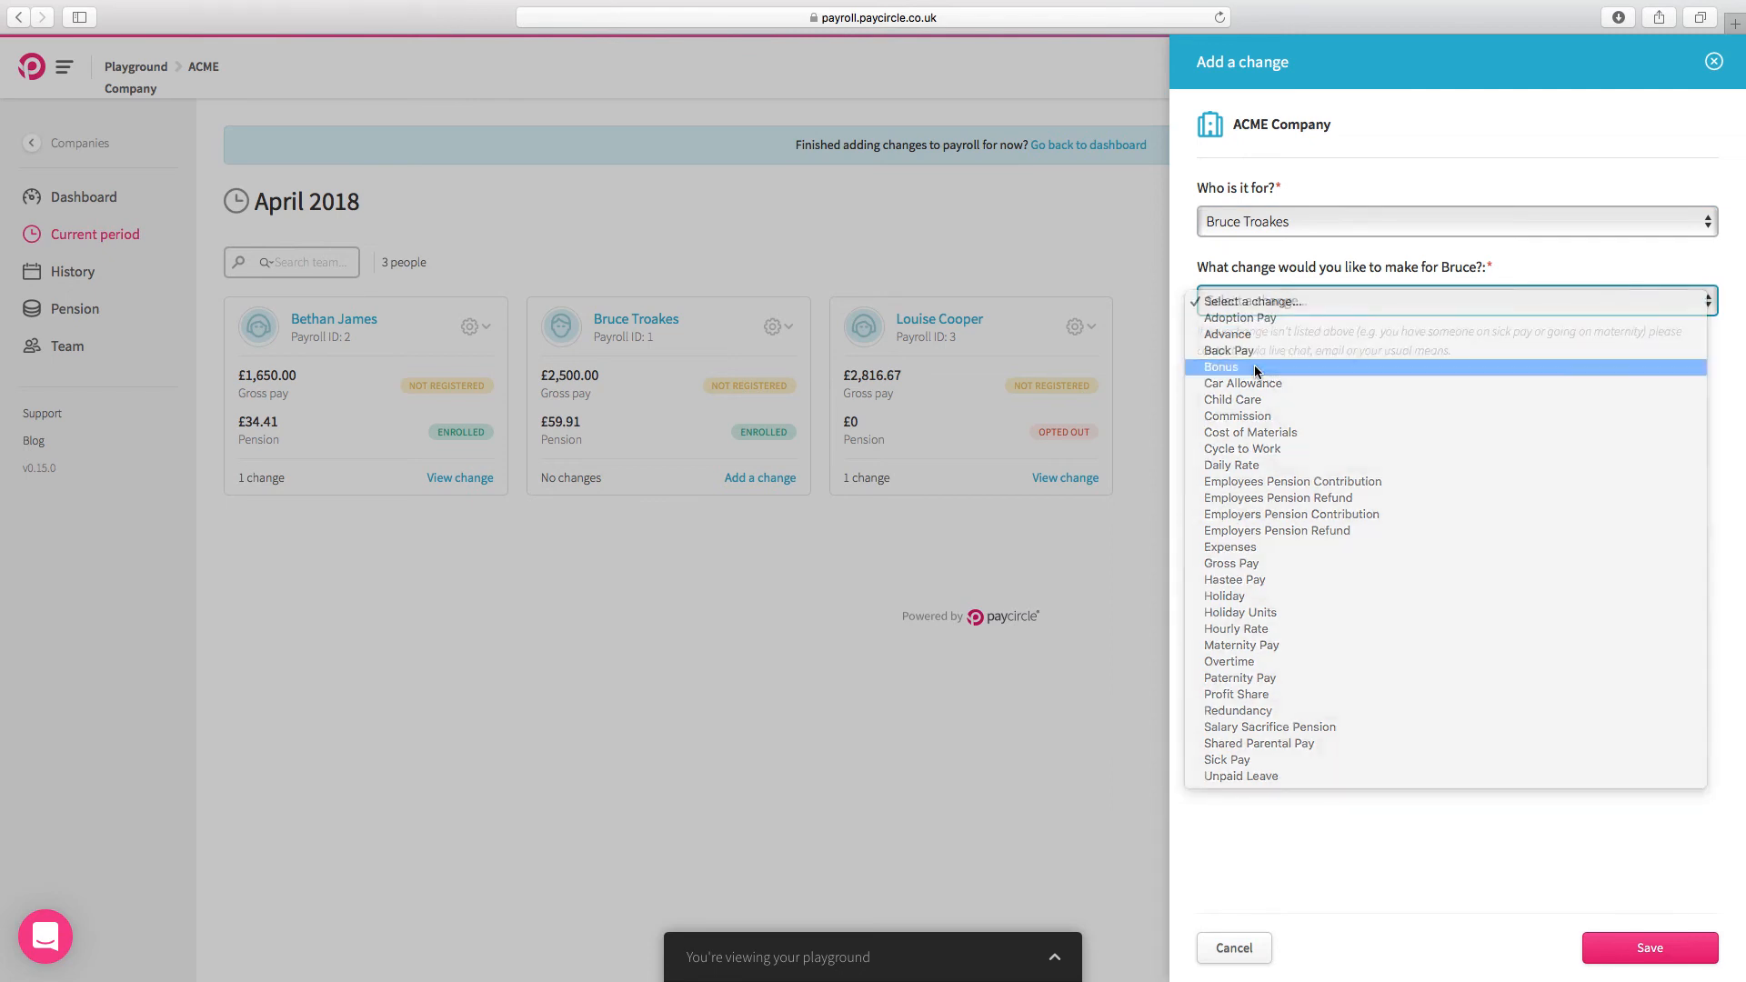
left_click(1265, 422)
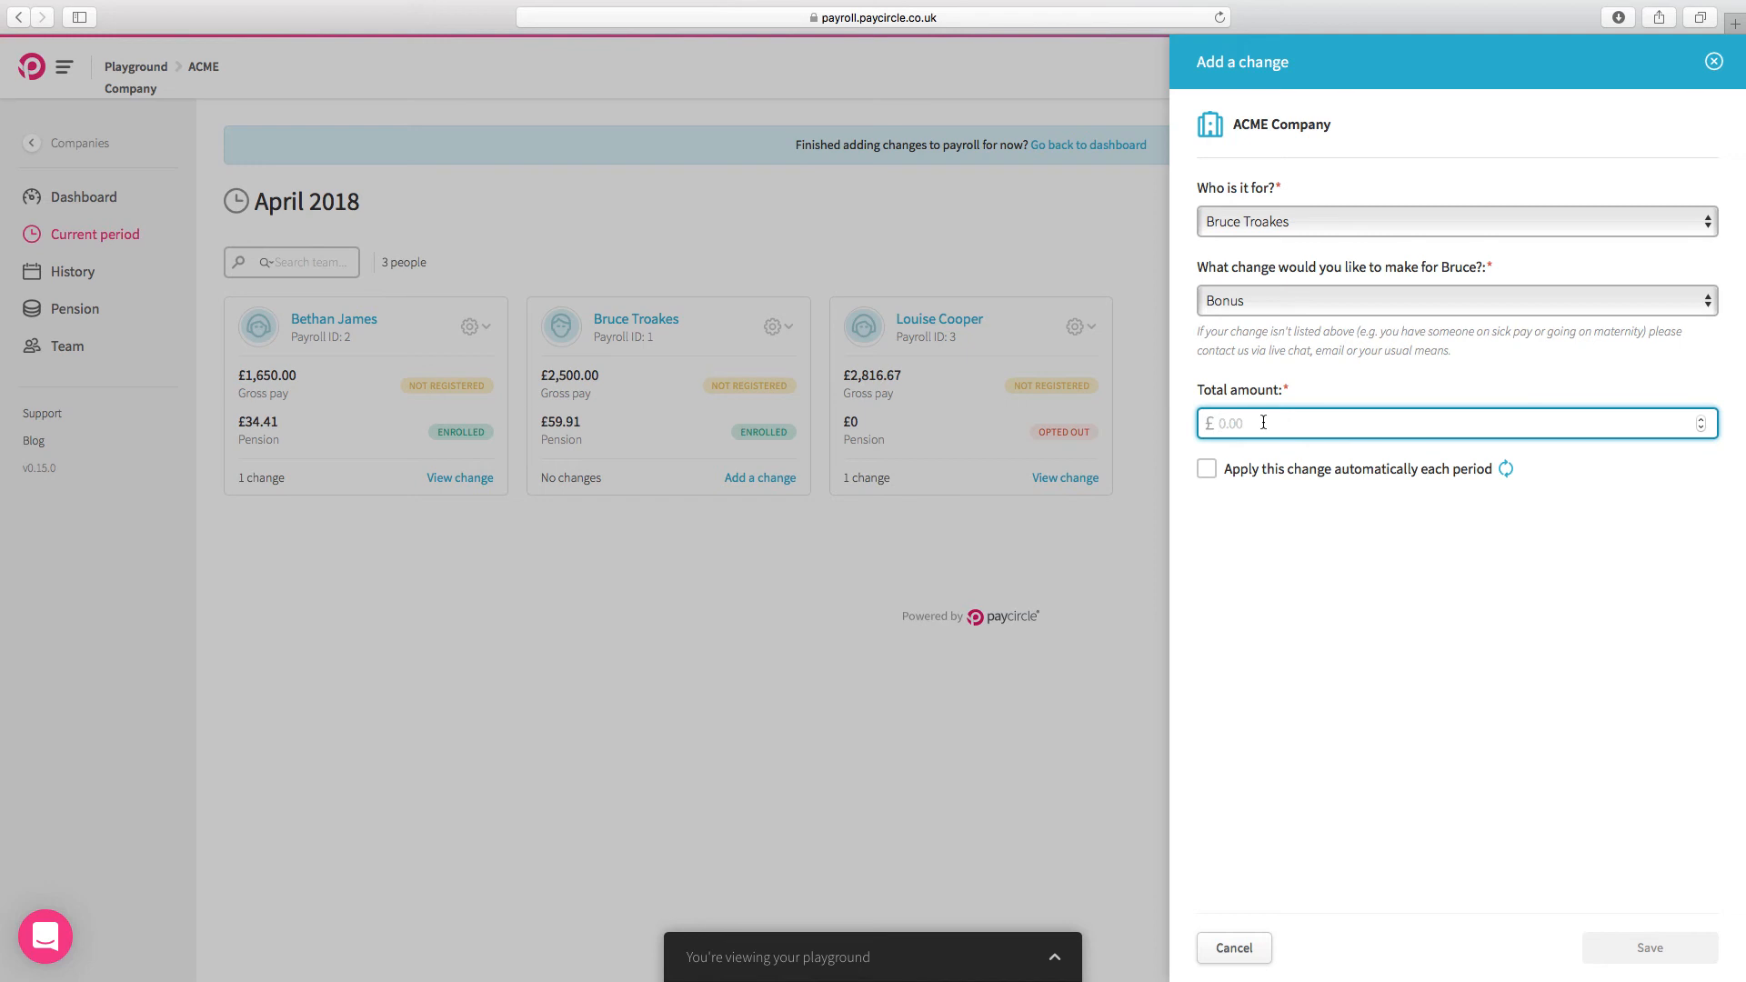
type("100.00")
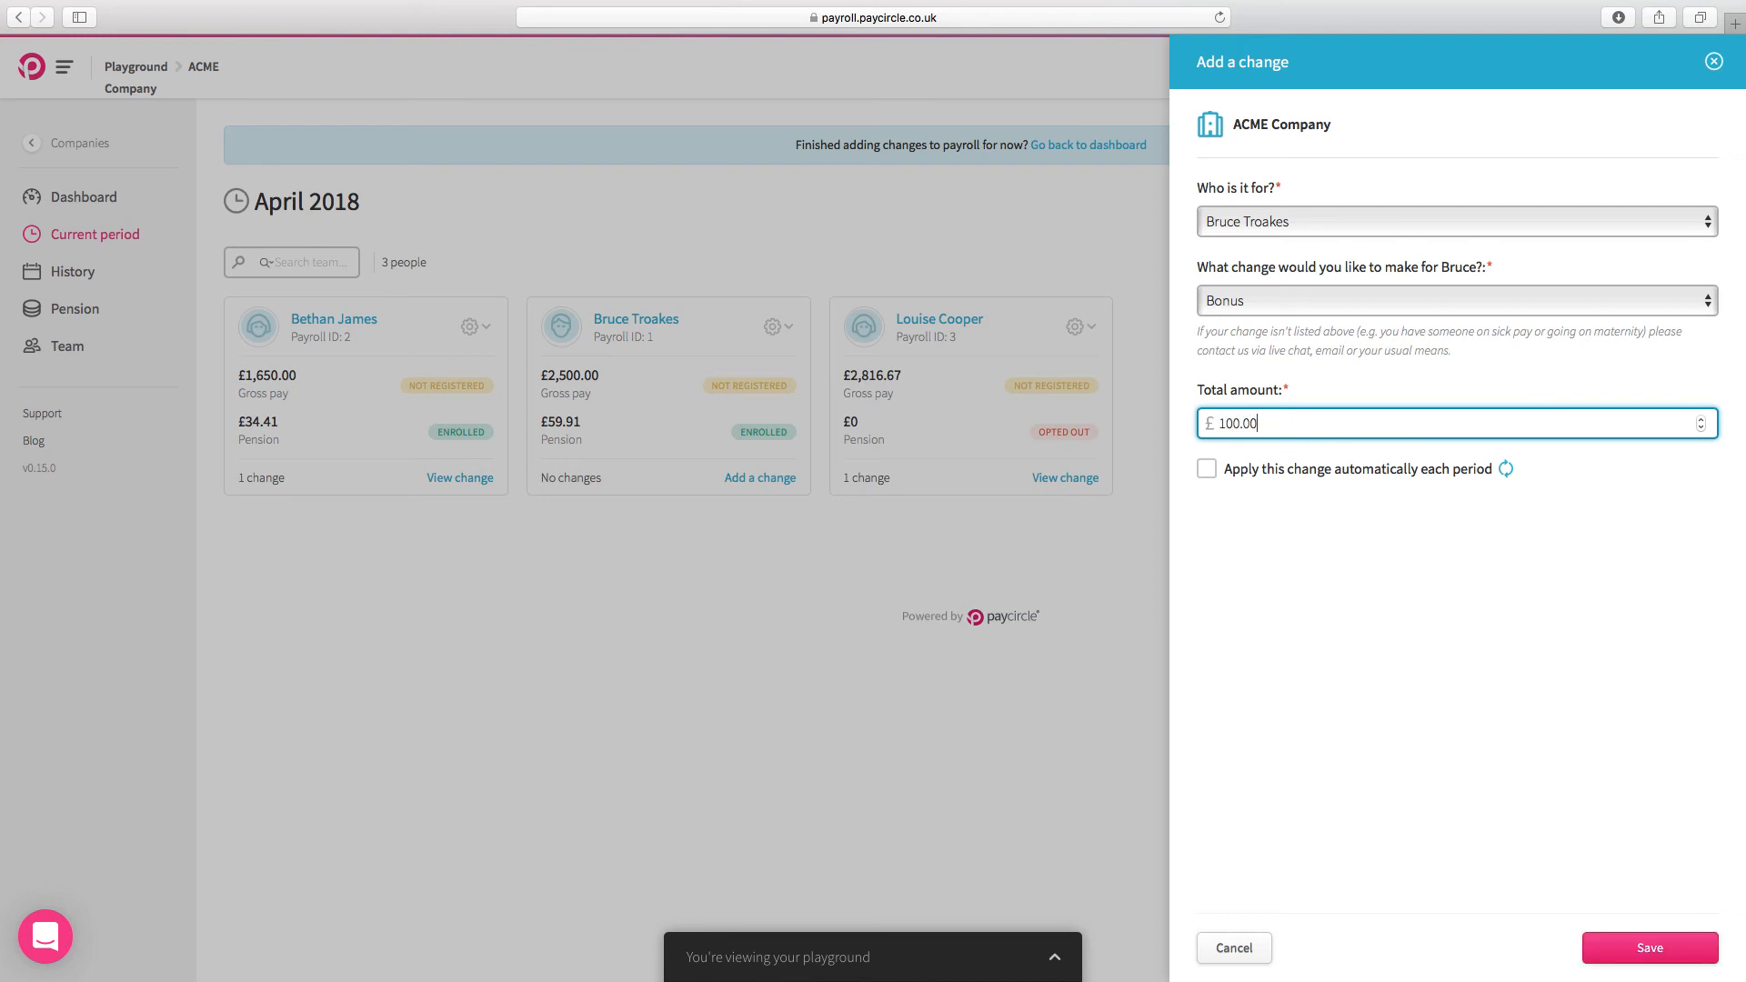
left_click(1208, 472)
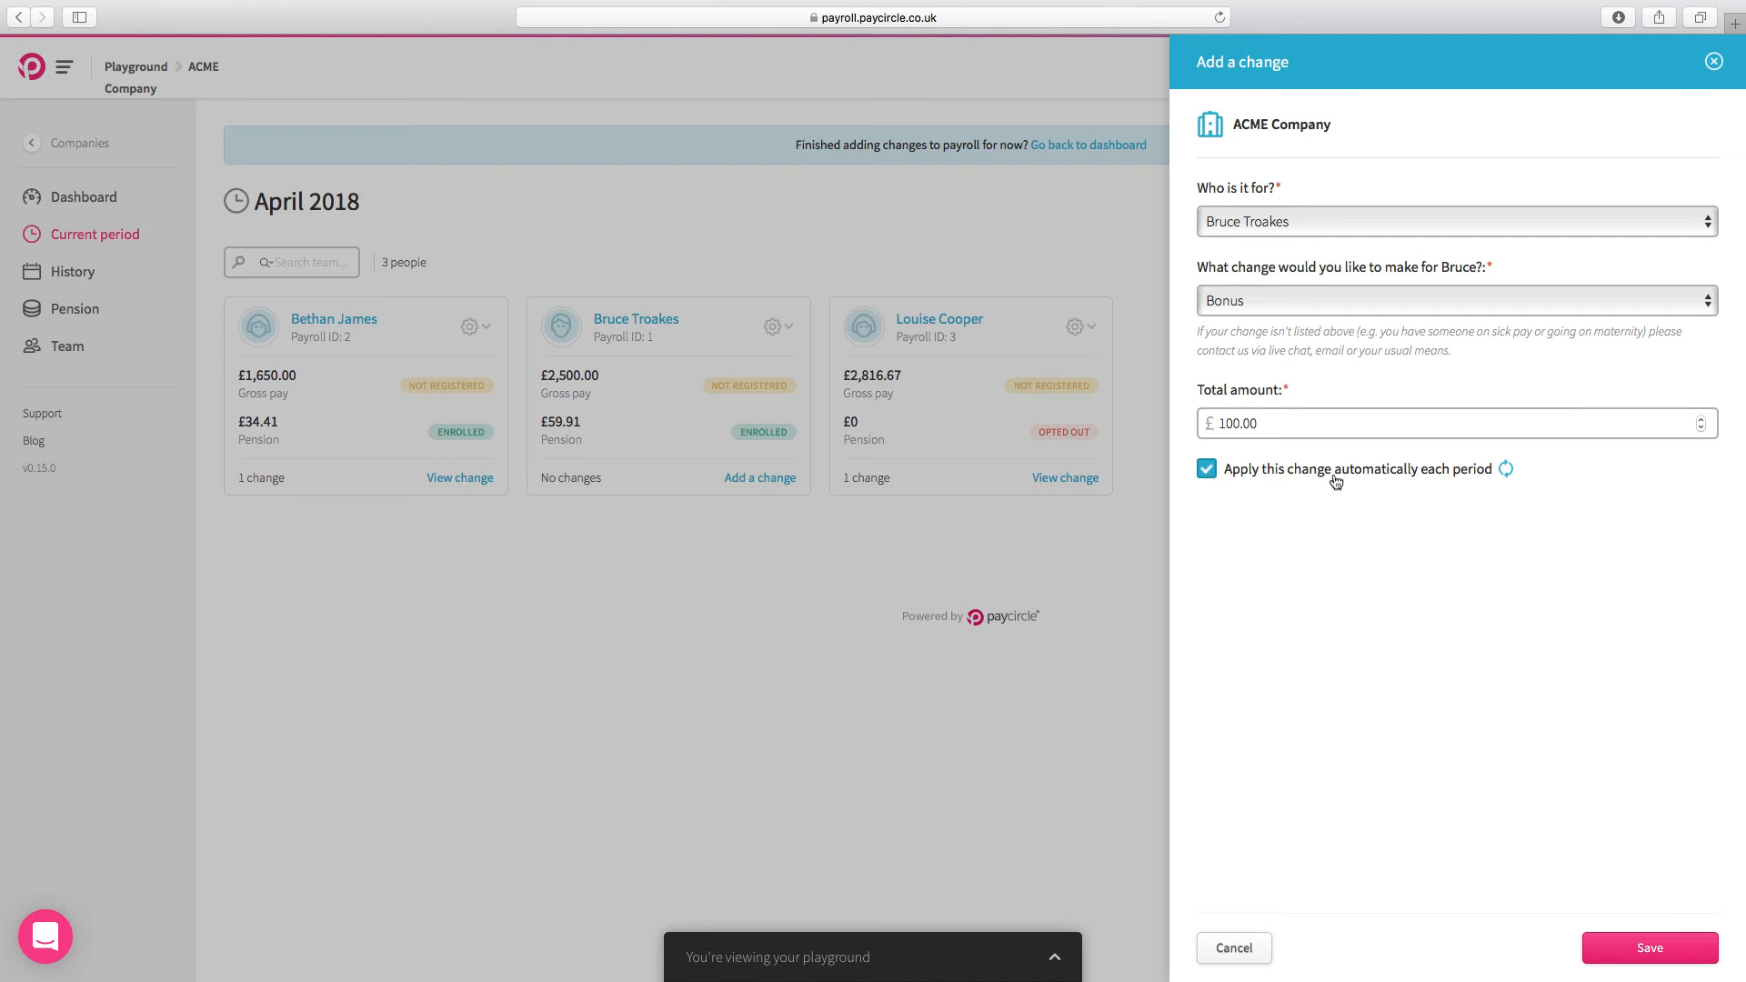
left_click(1652, 950)
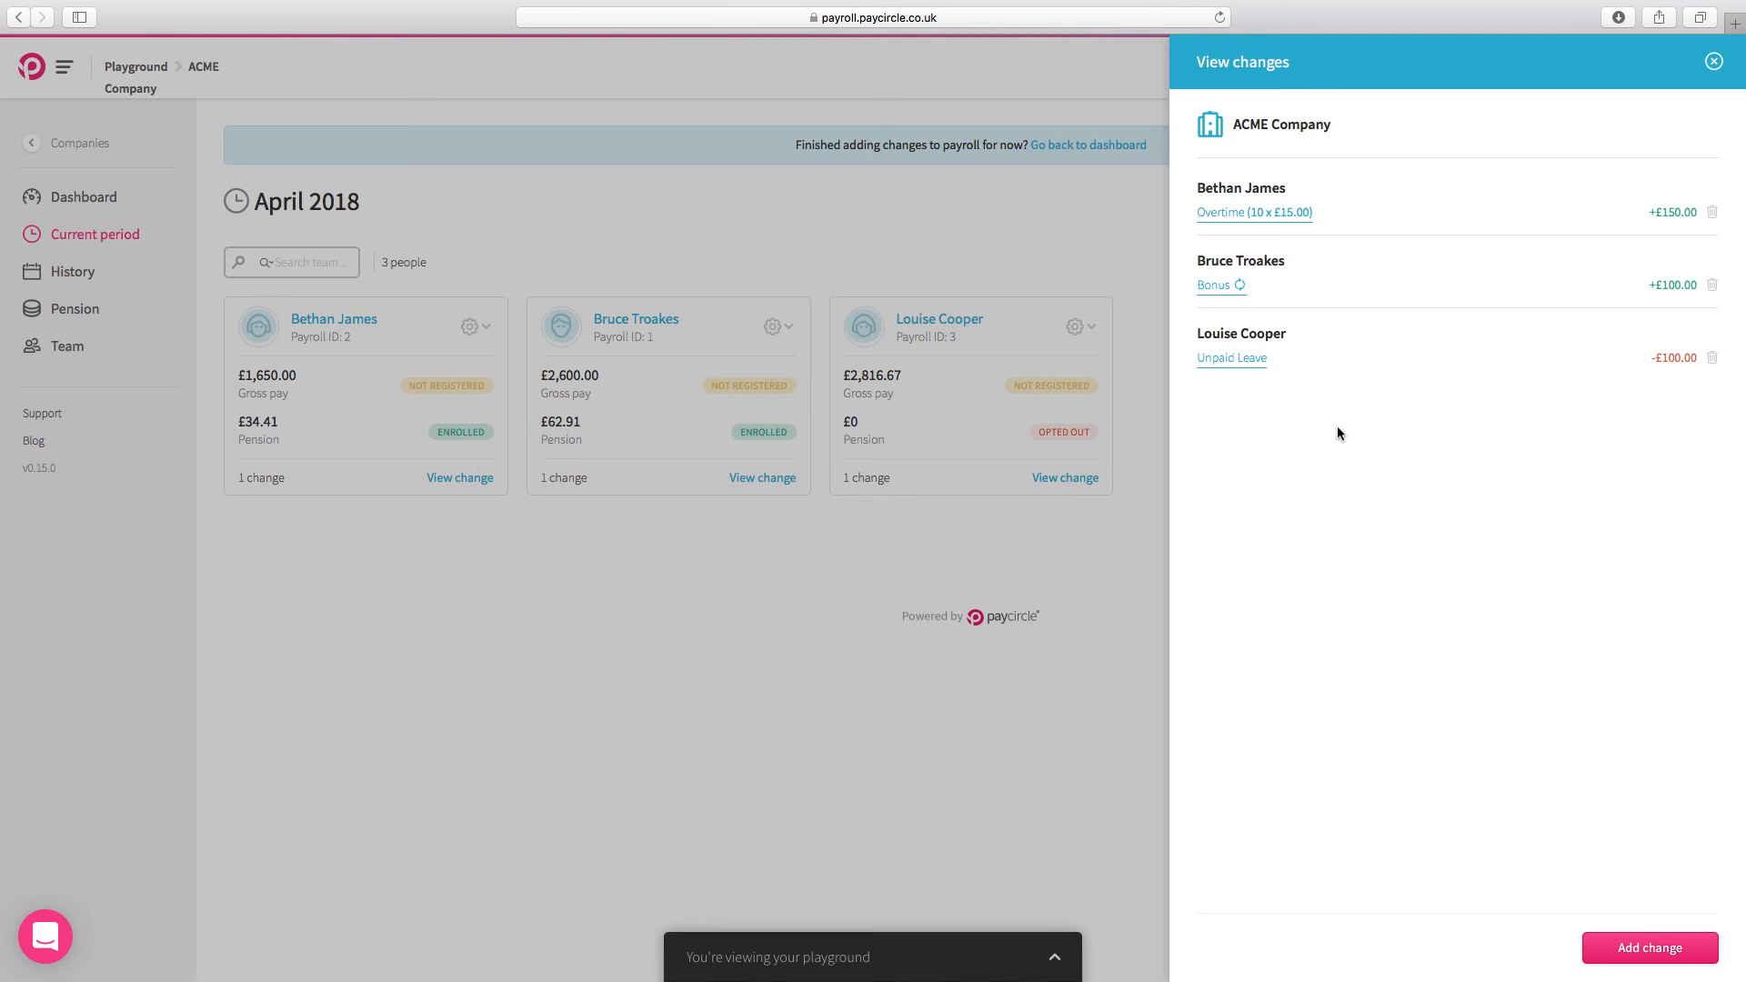
left_click(1714, 62)
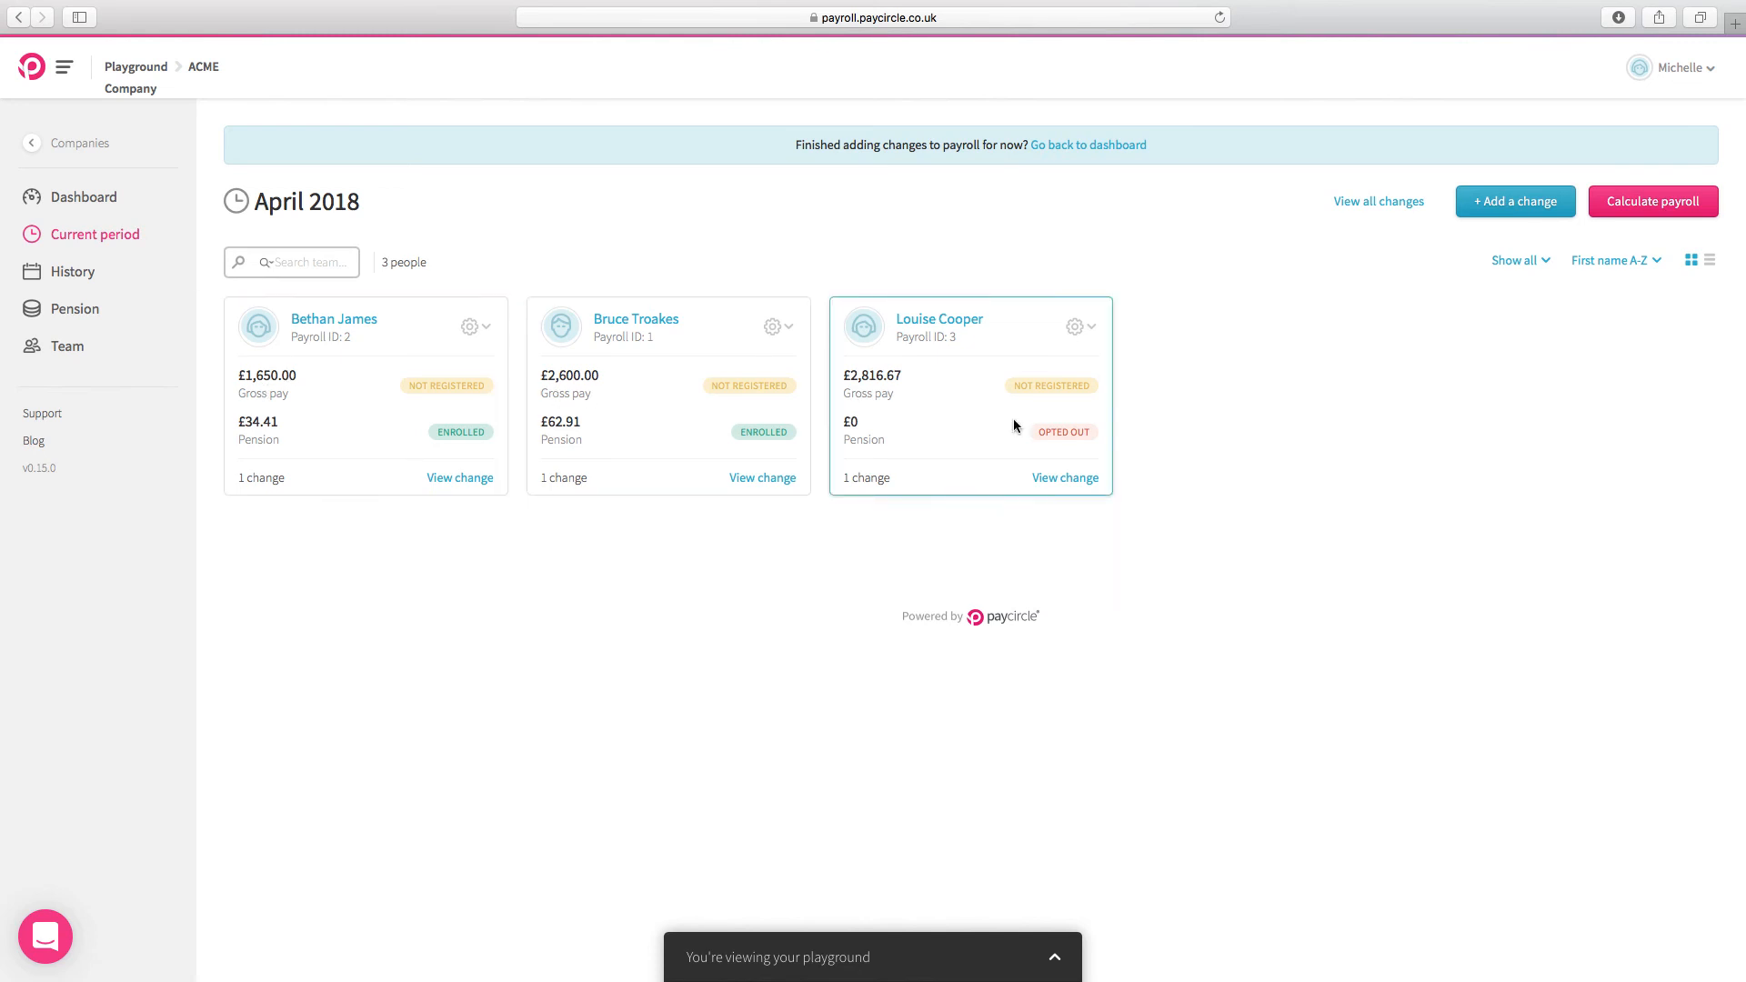
Step: Review the list of all payroll changes, and mark the team updates and payroll changes as good to go on the dashboard
left_click(1389, 211)
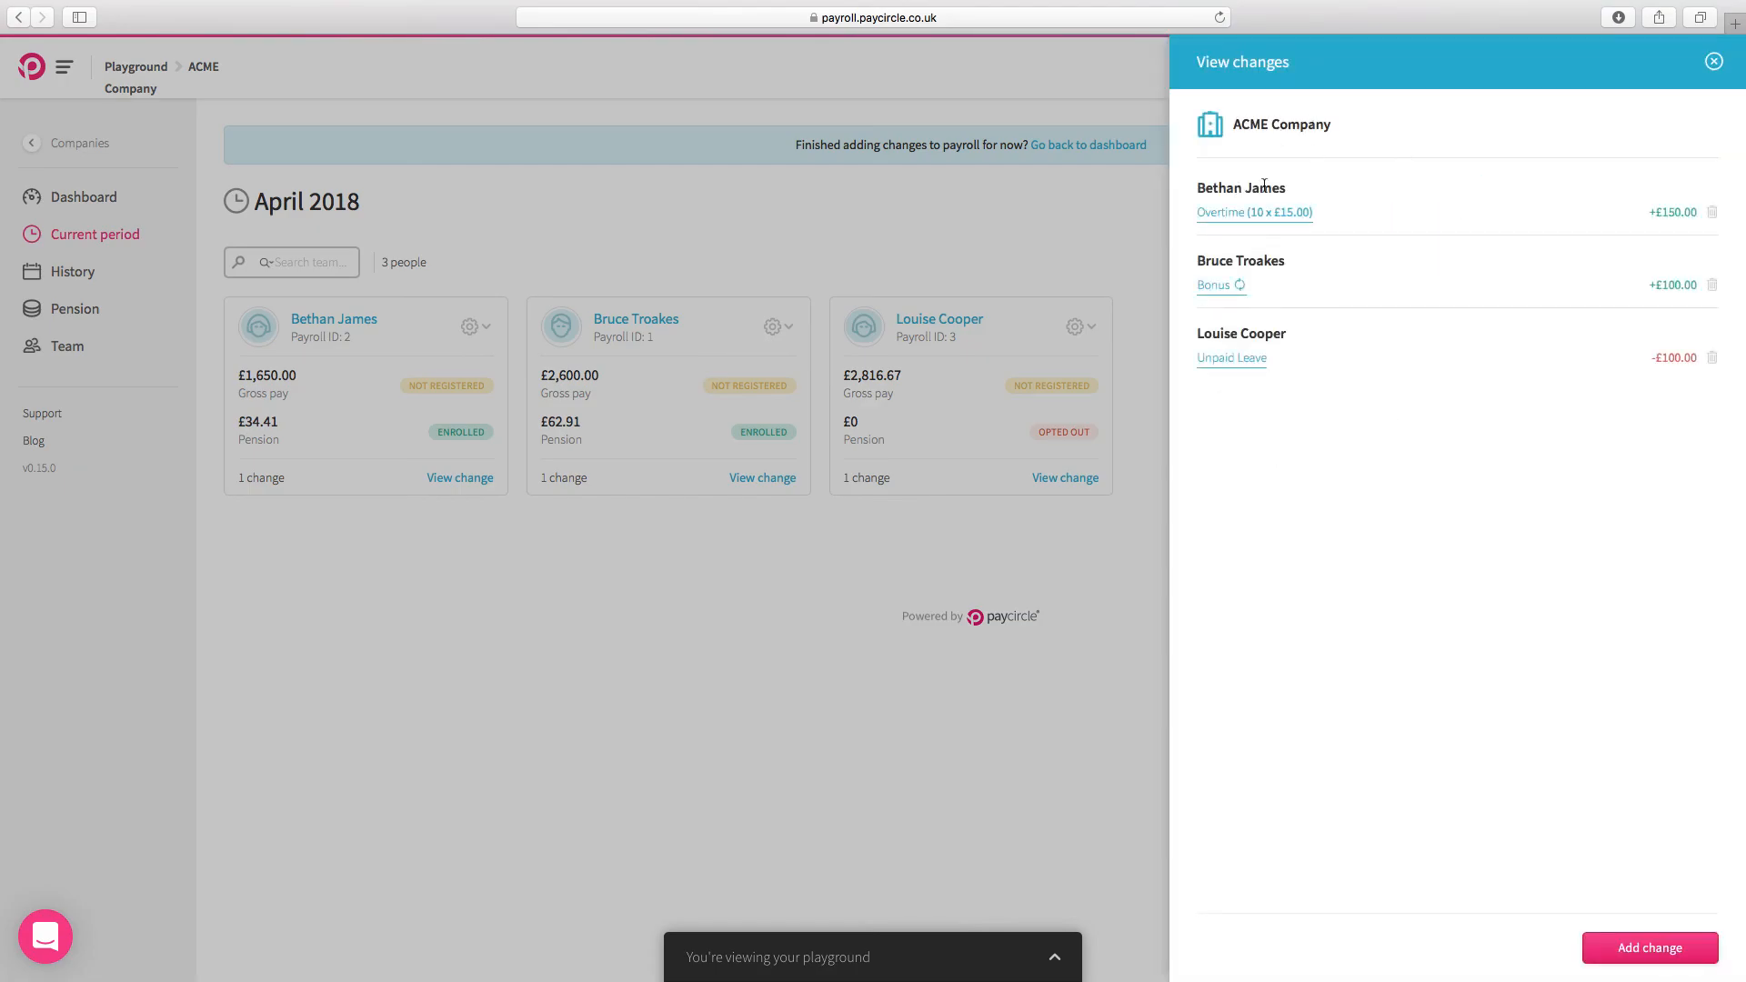
left_click(1714, 65)
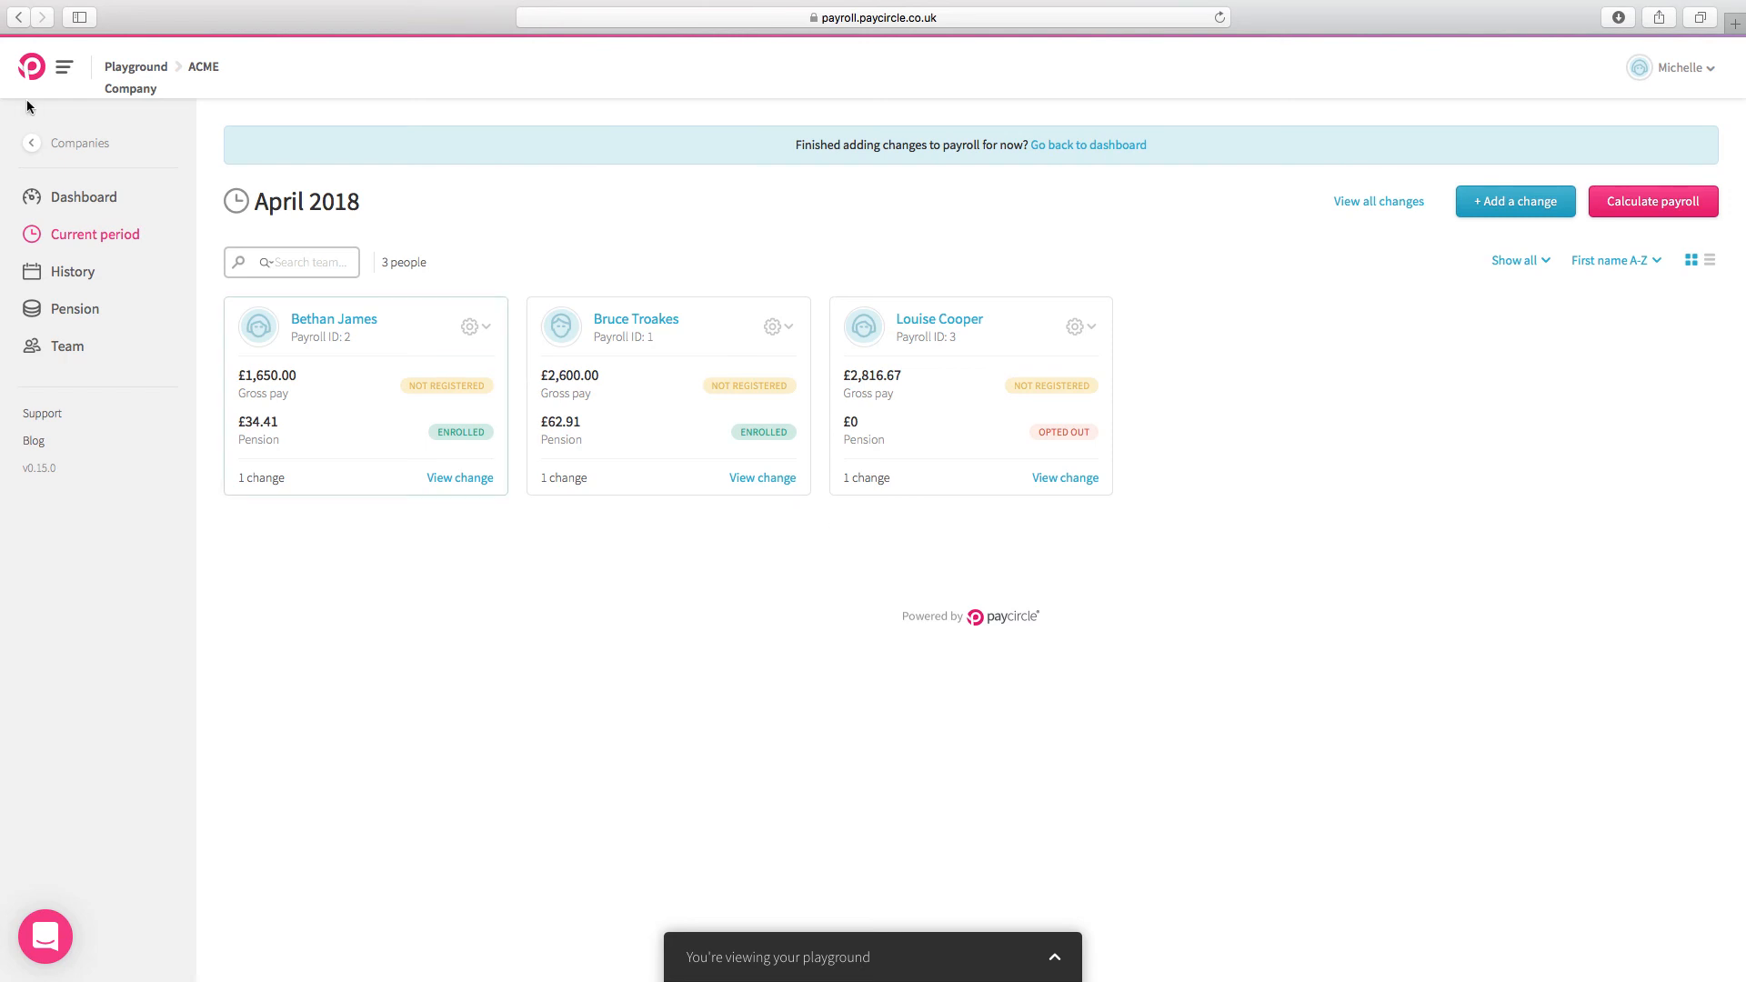
left_click(86, 202)
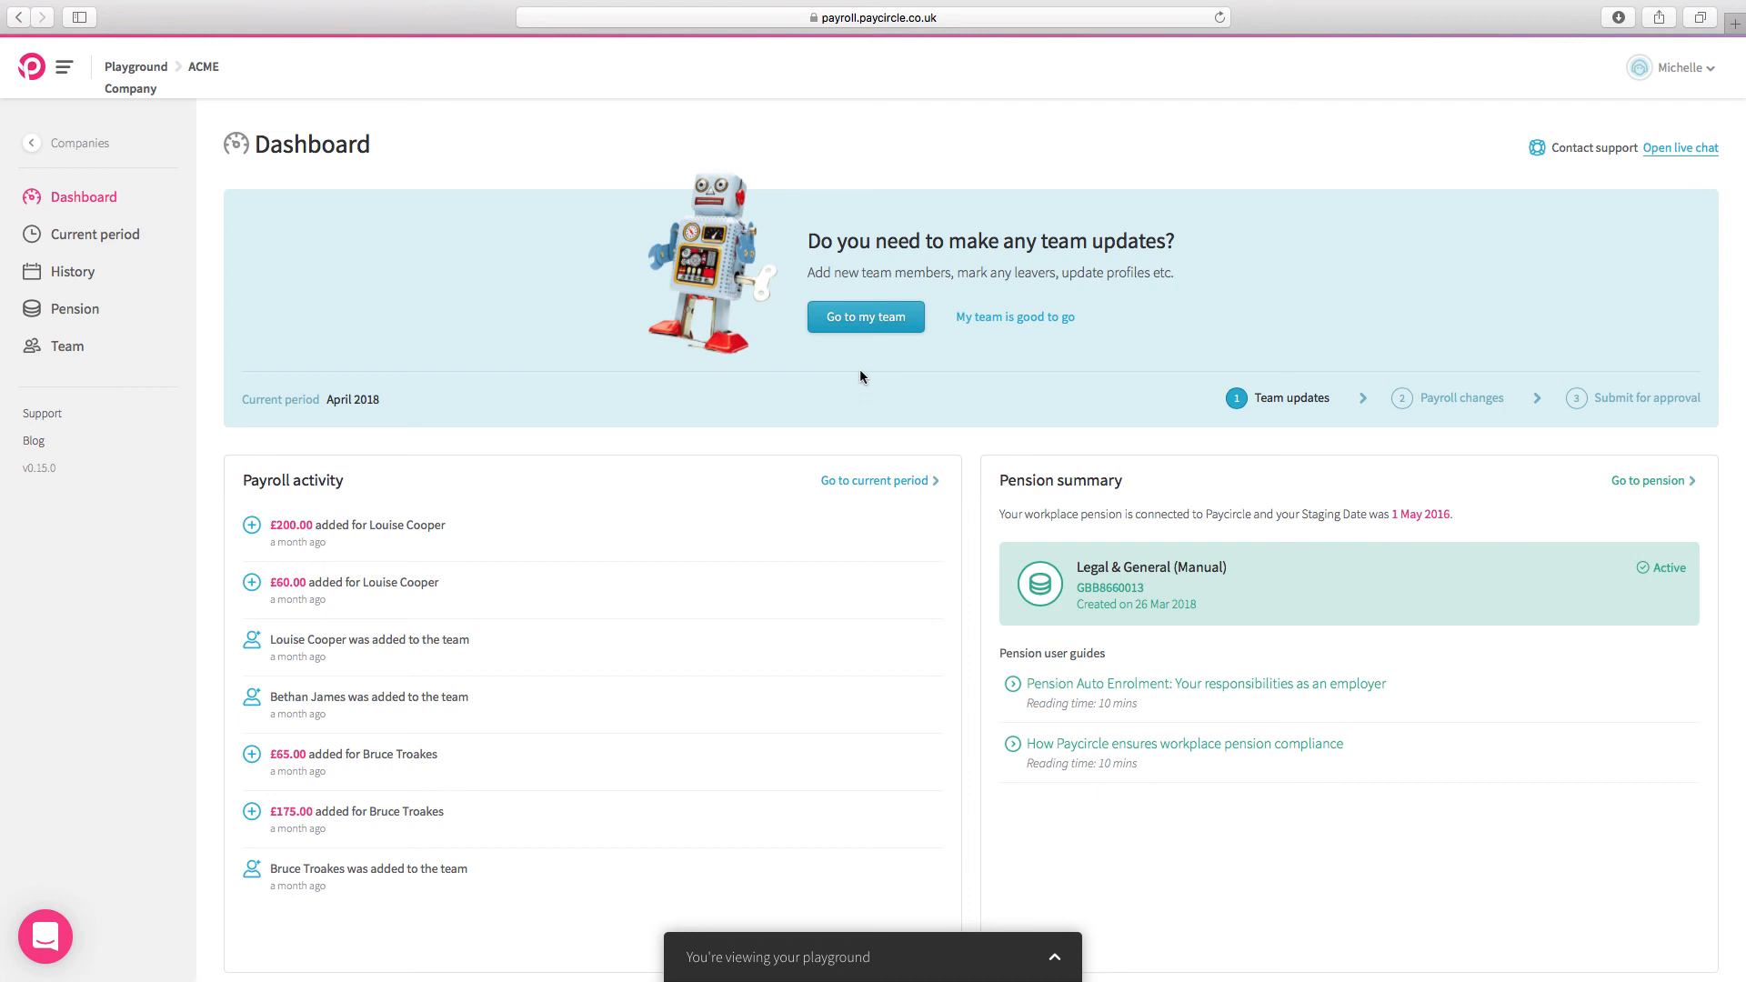
left_click(1014, 317)
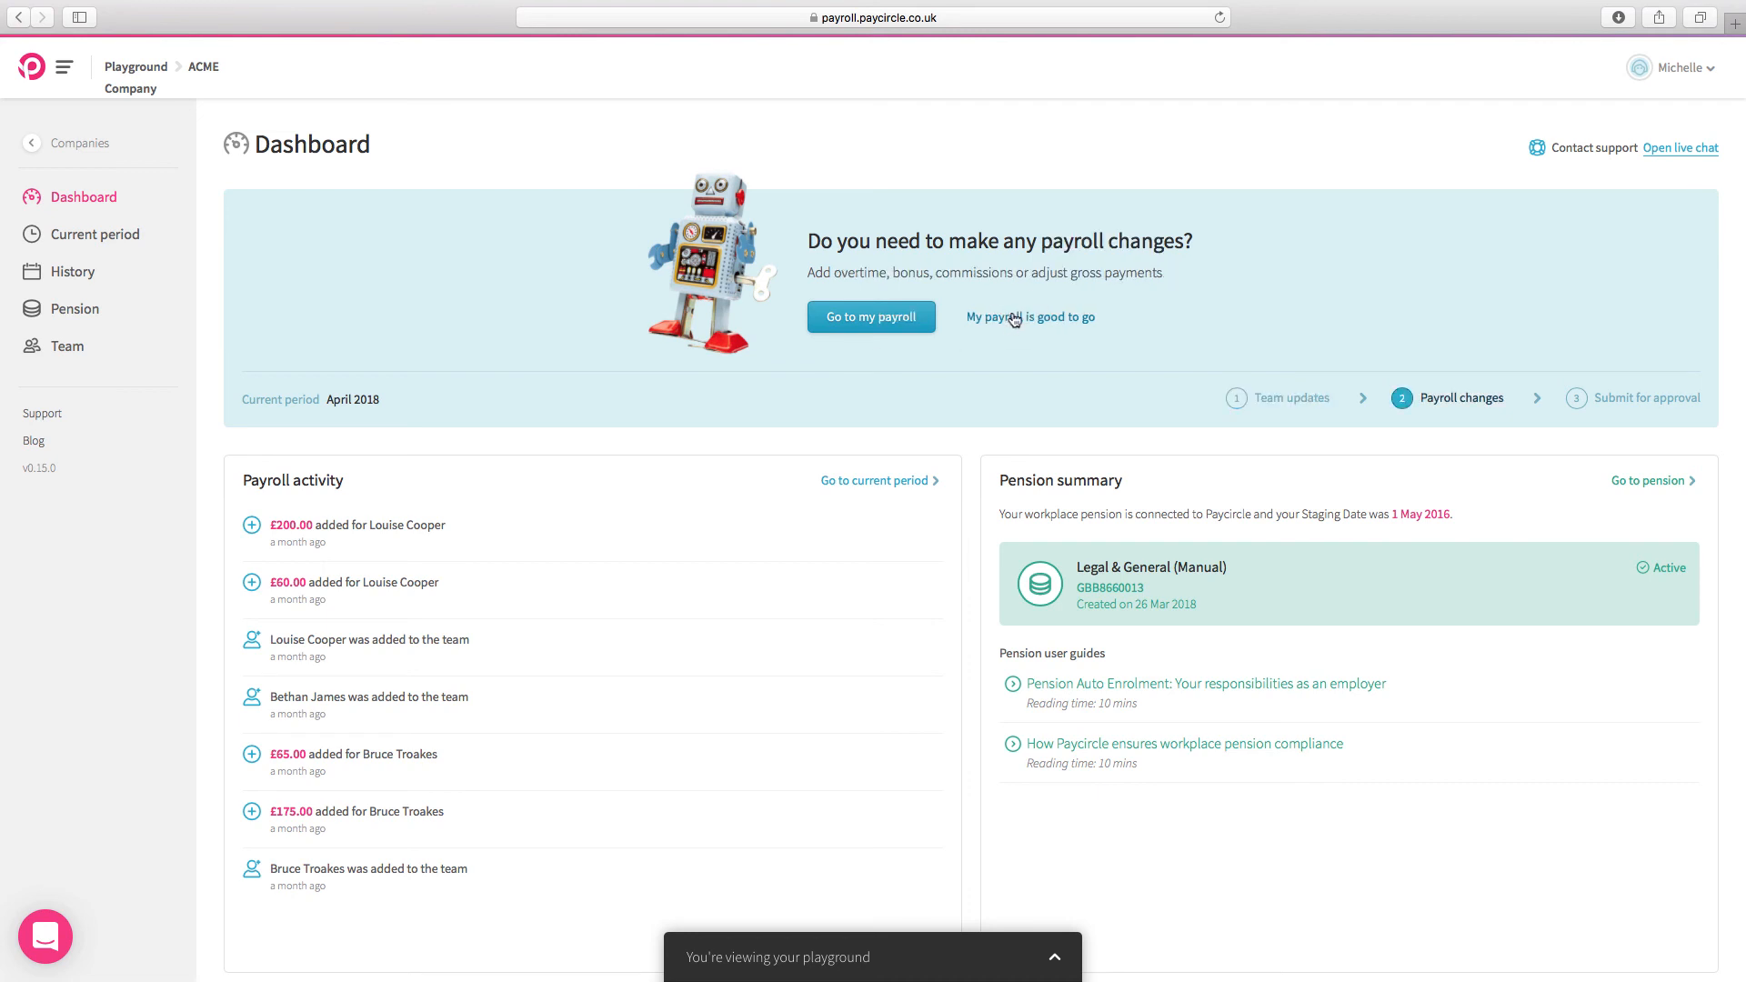
left_click(1014, 318)
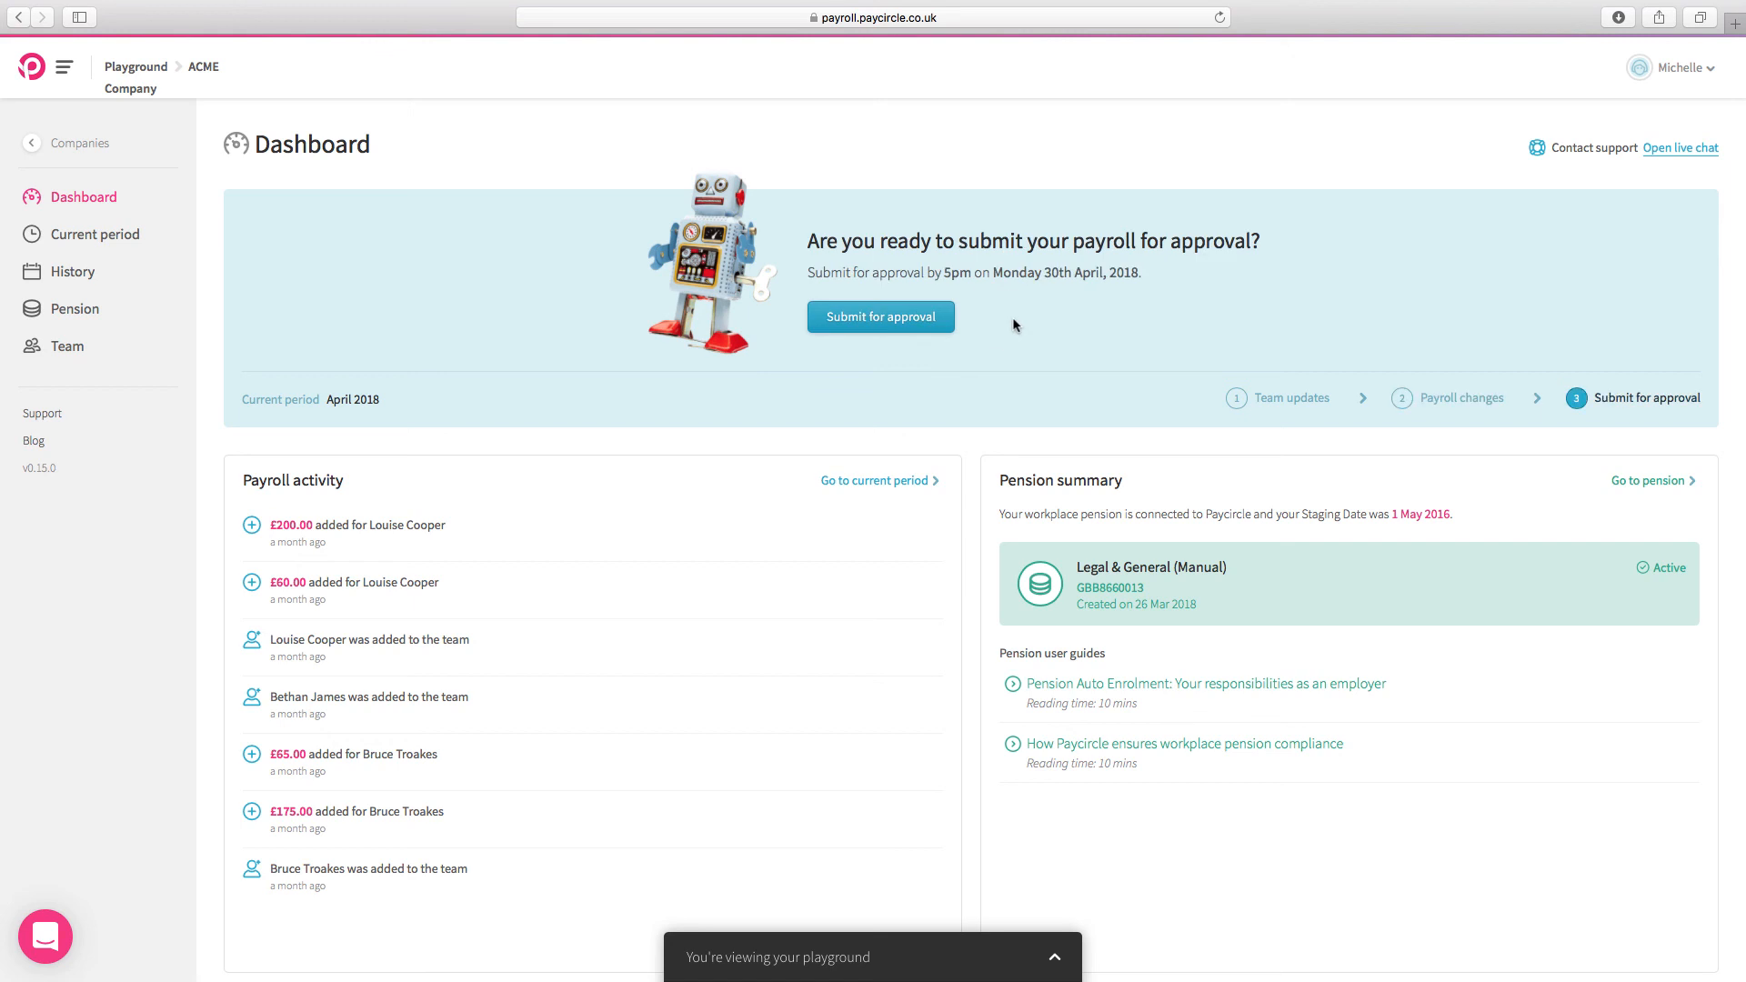
Step: Submit the April 2018 payroll for approval and close the submission window
left_click(915, 328)
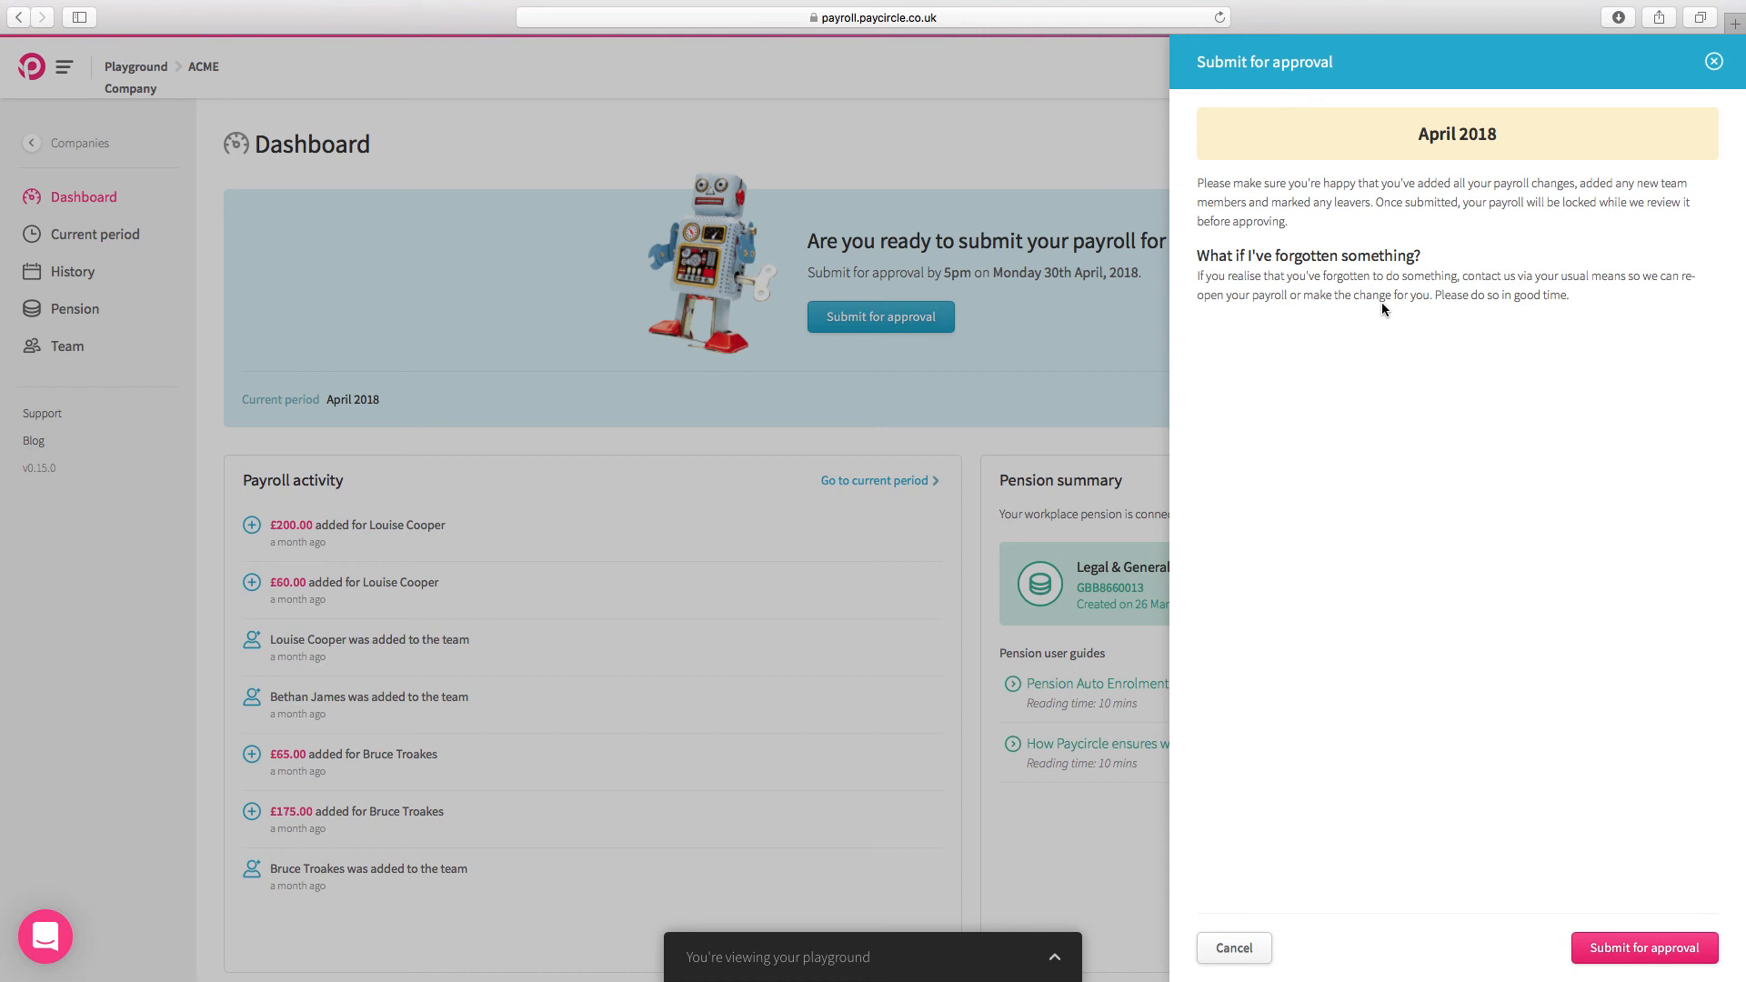
left_click(1651, 948)
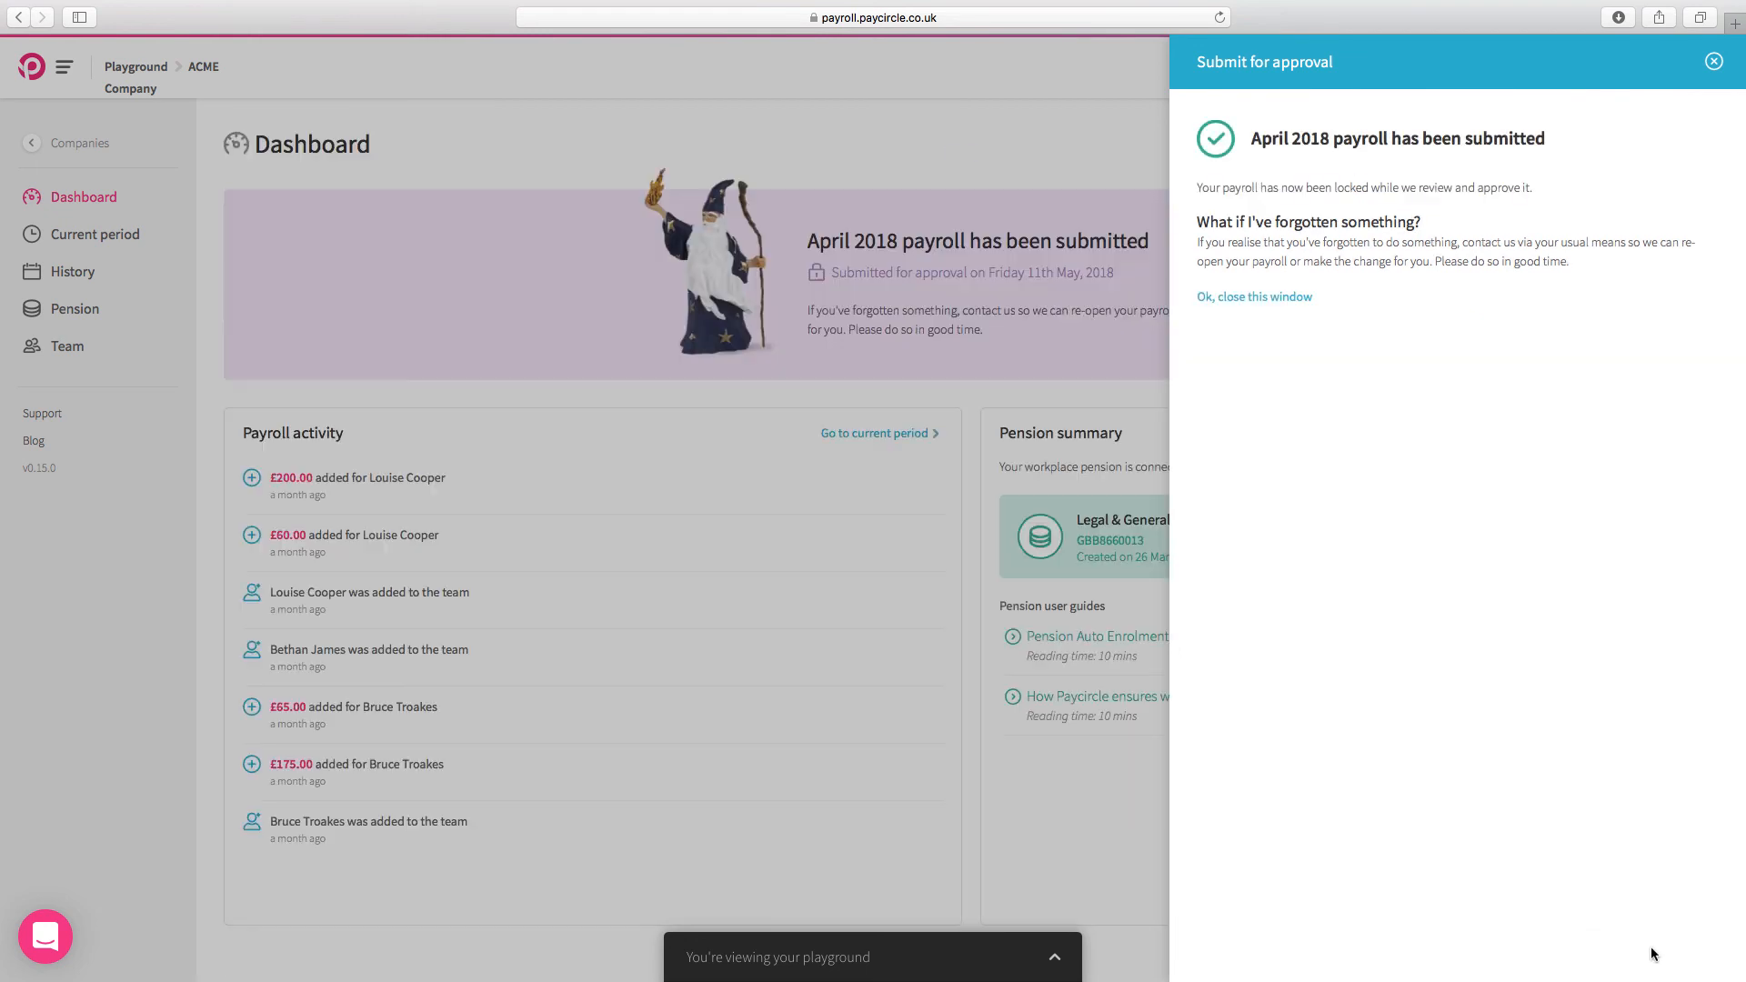
left_click(1248, 298)
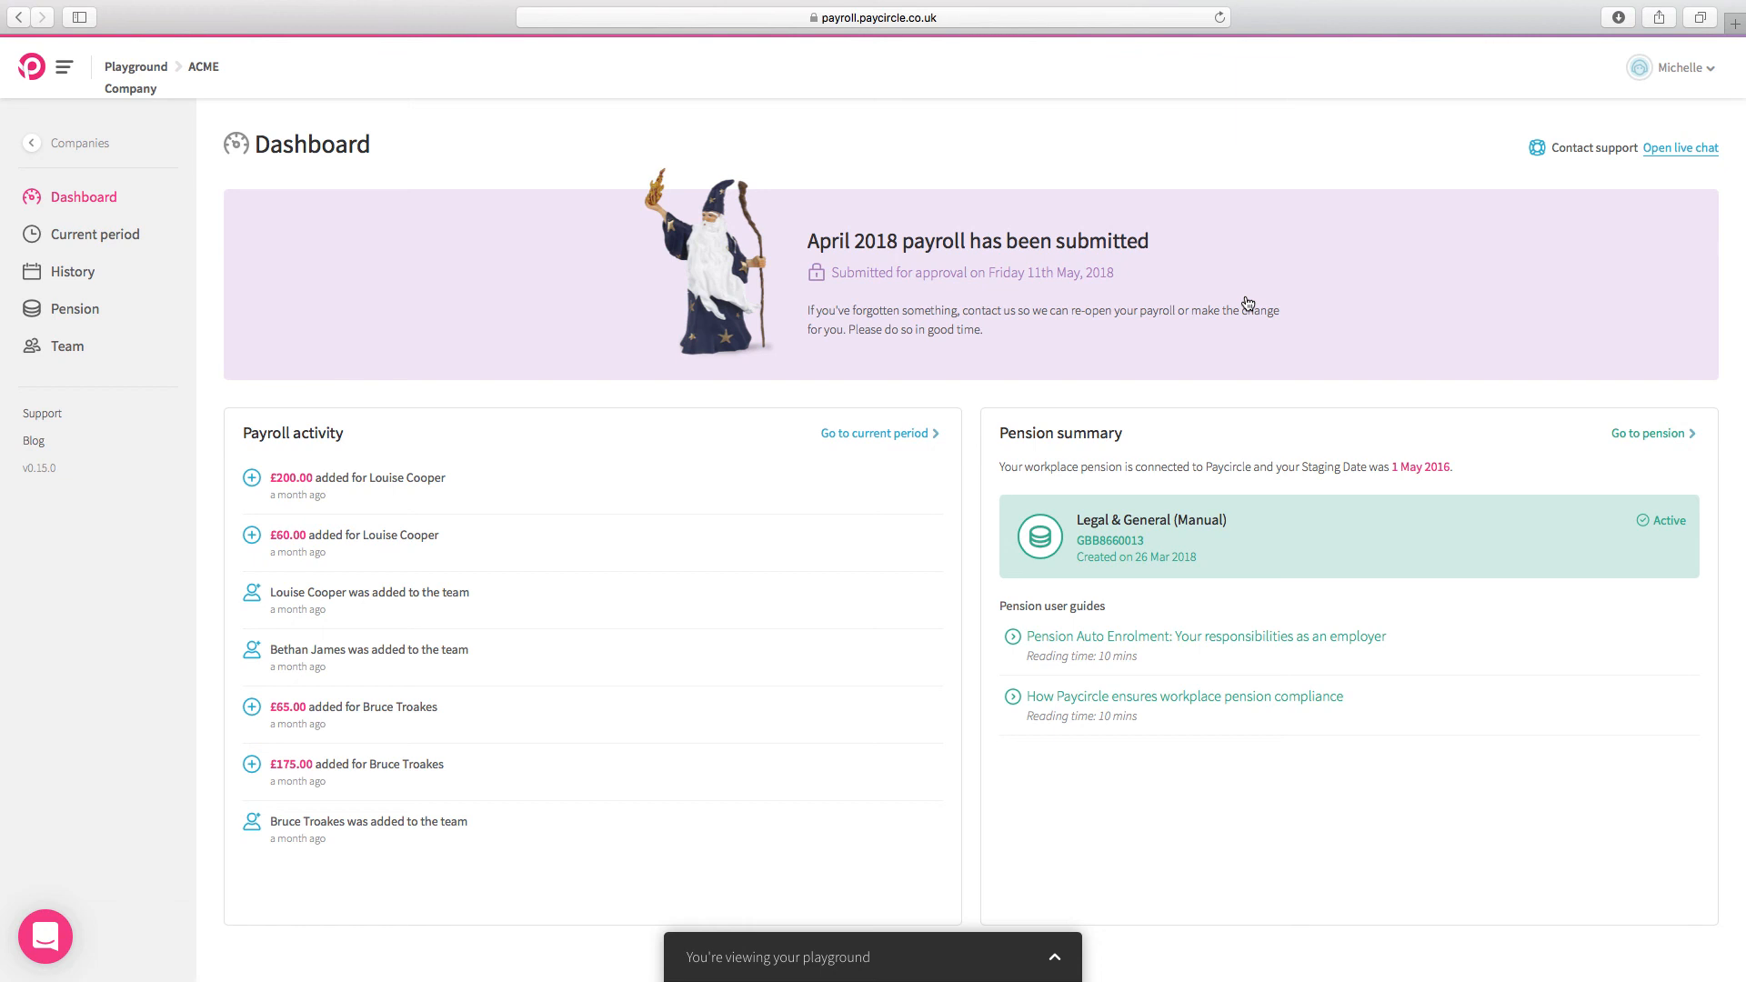
mouse_move(55, 9)
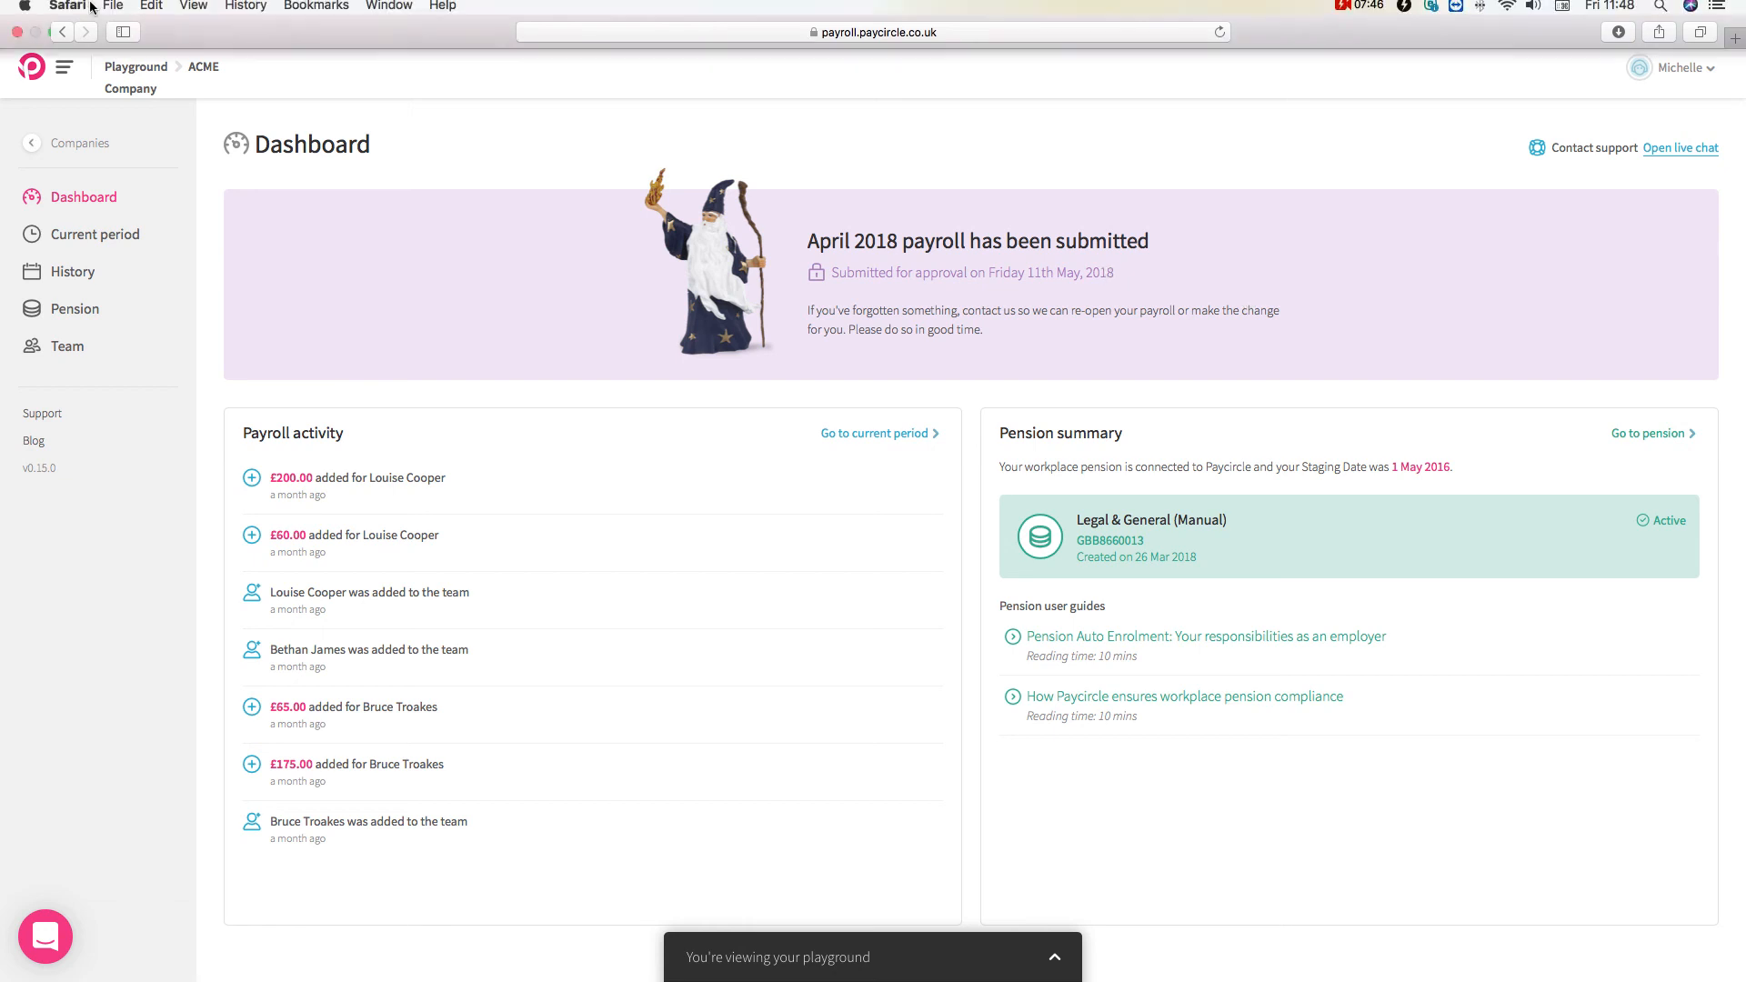